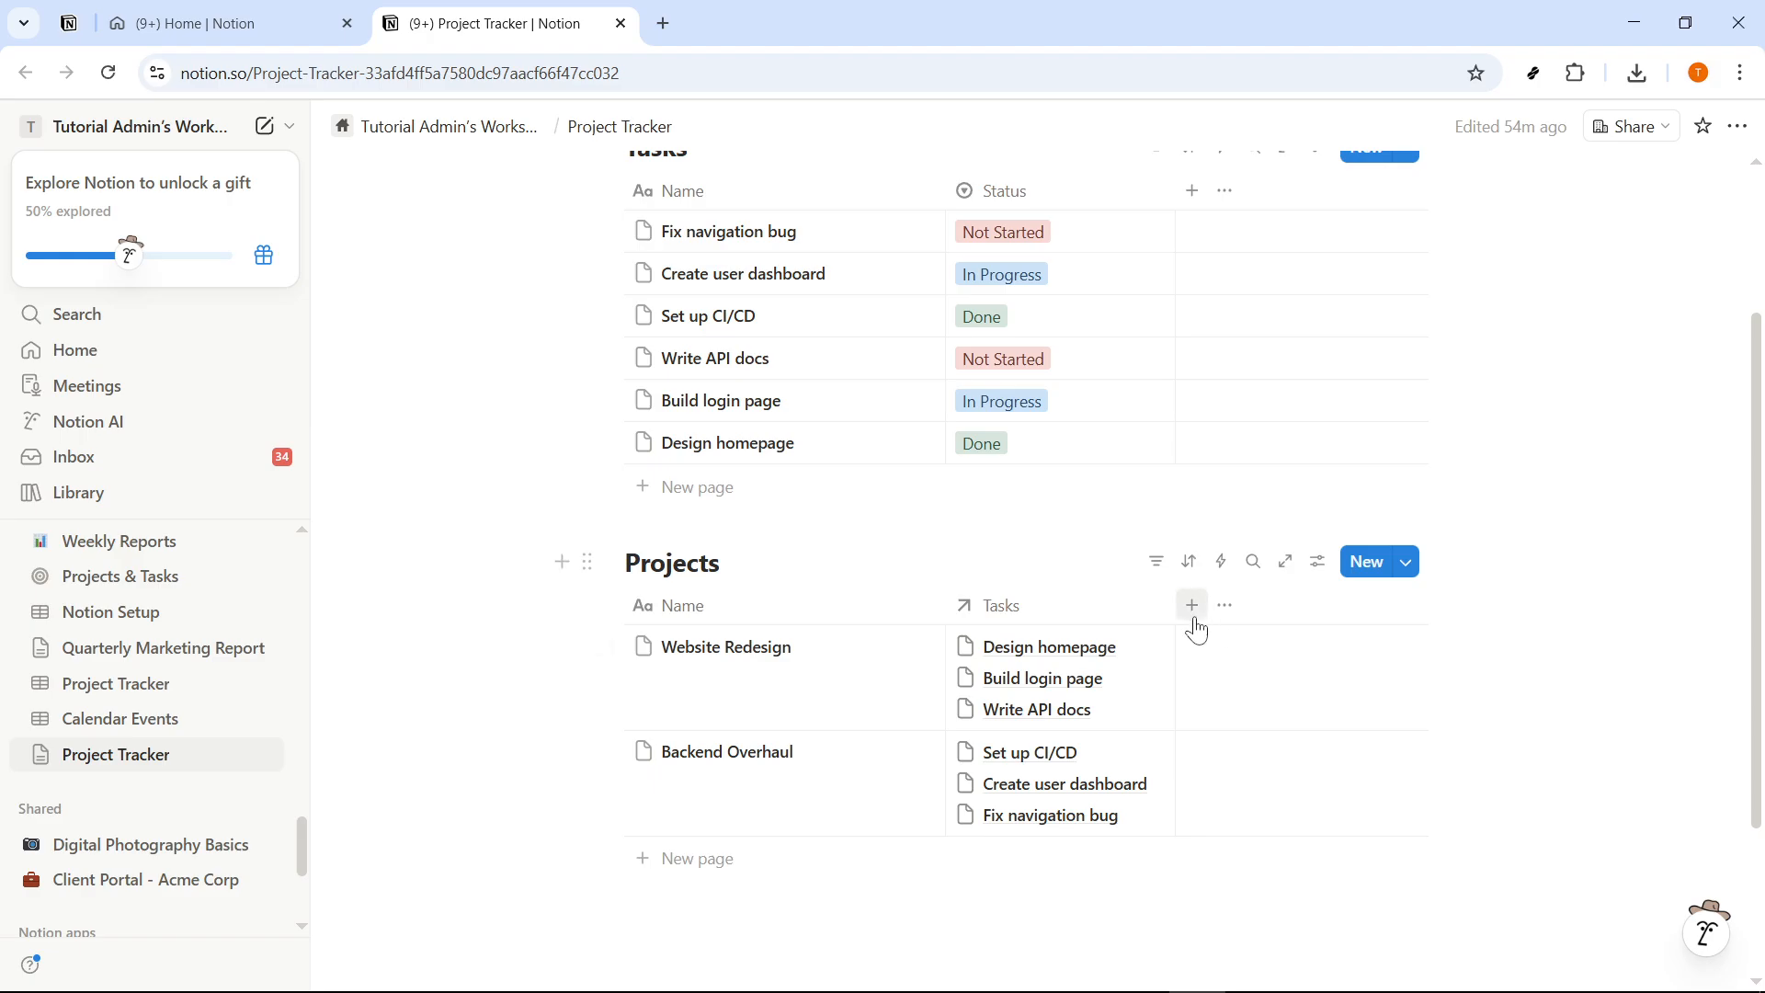
# - Add a formula property named "Total Tasks" to the Projects database
pyautogui.click(1191, 605)
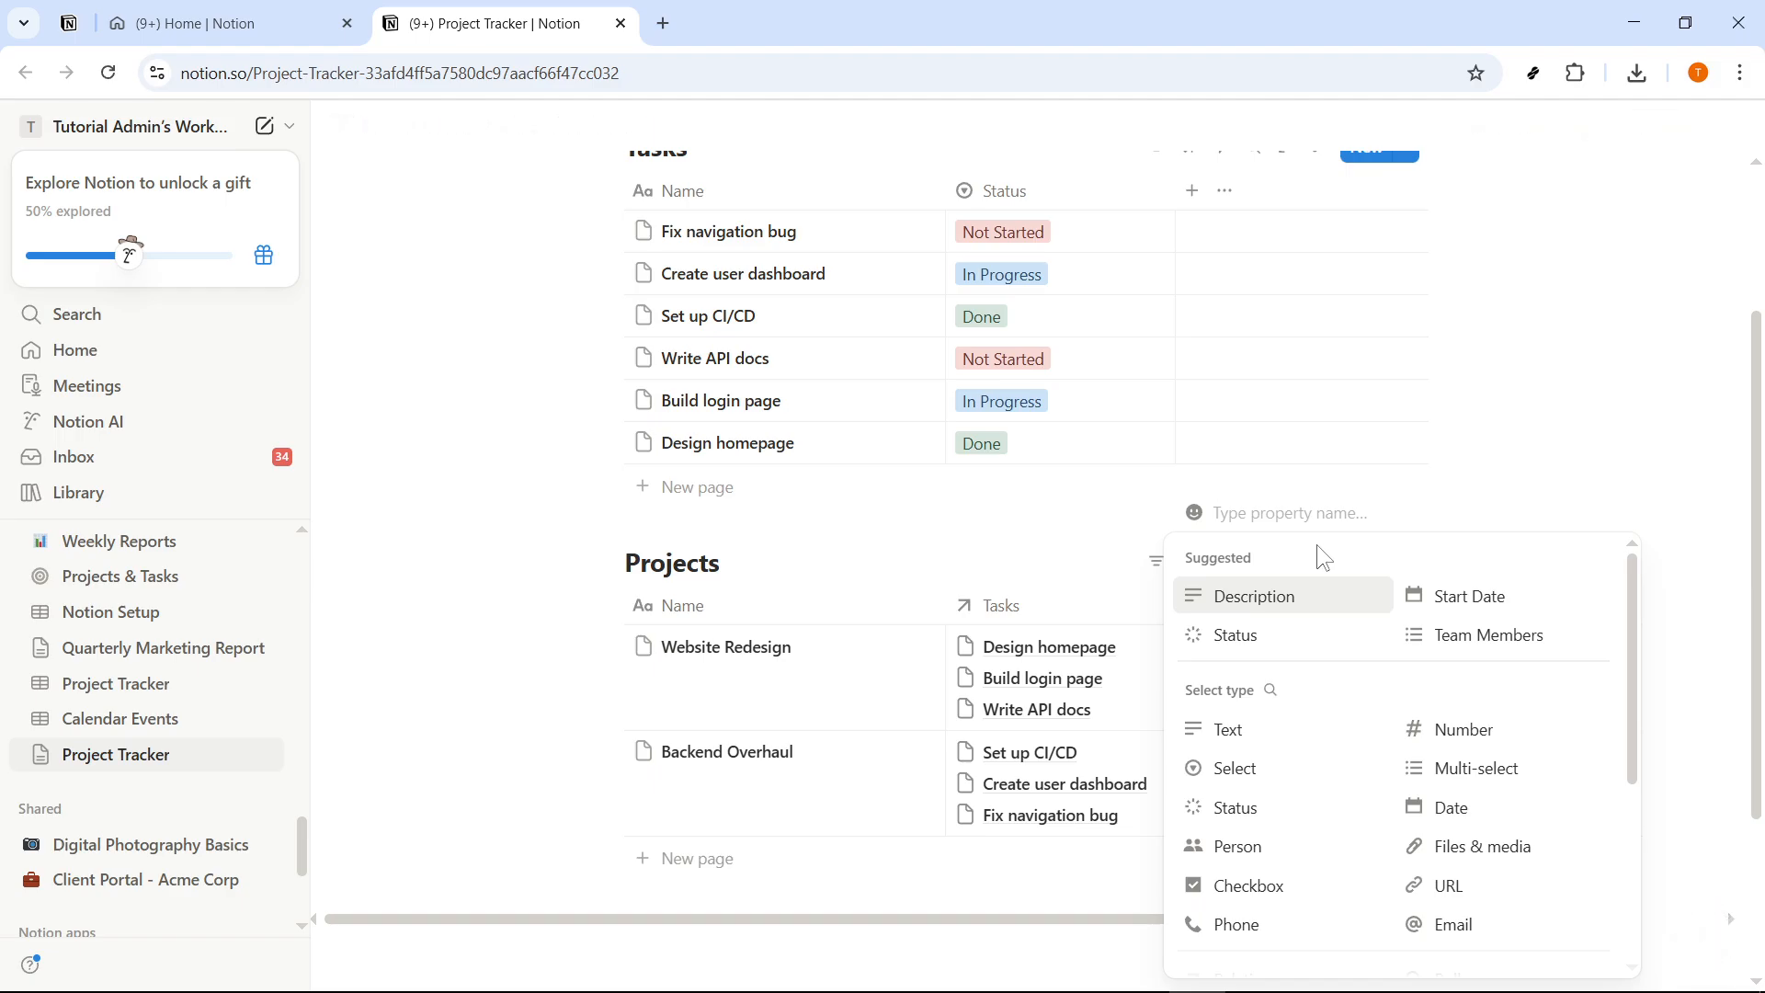
pyautogui.write('Total Tasks')
pyautogui.scroll(-3, 1379, 735)
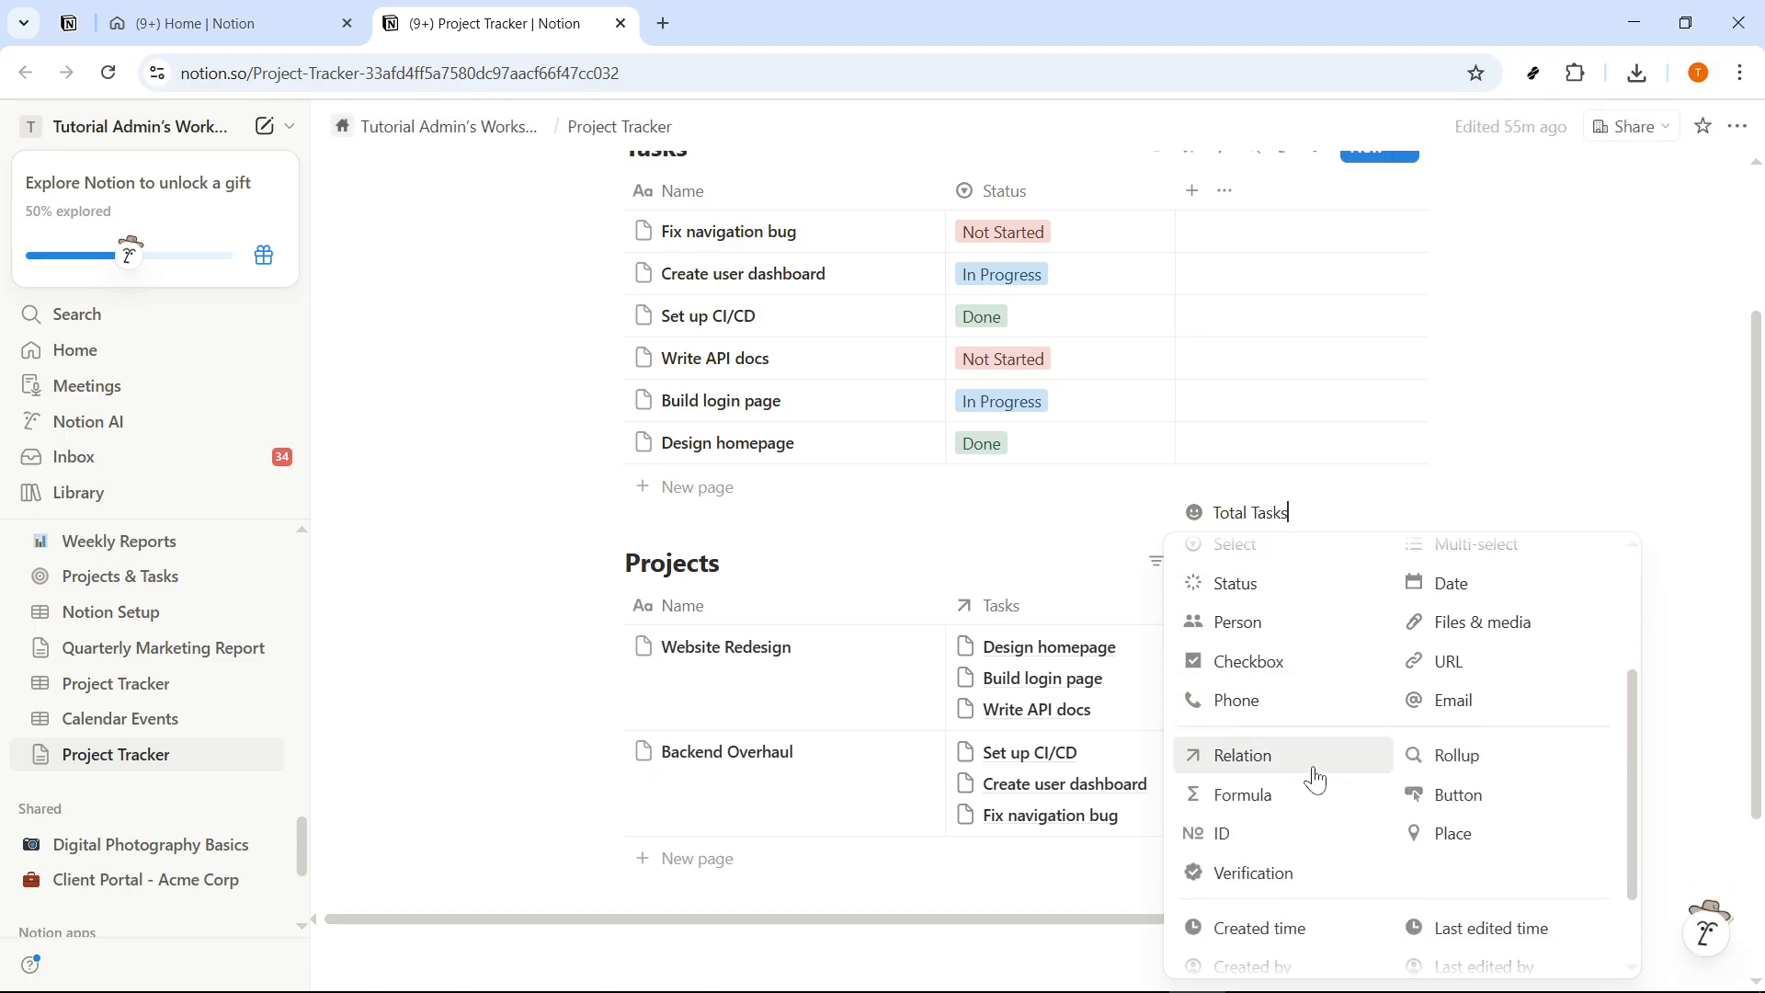
pyautogui.click(1263, 788)
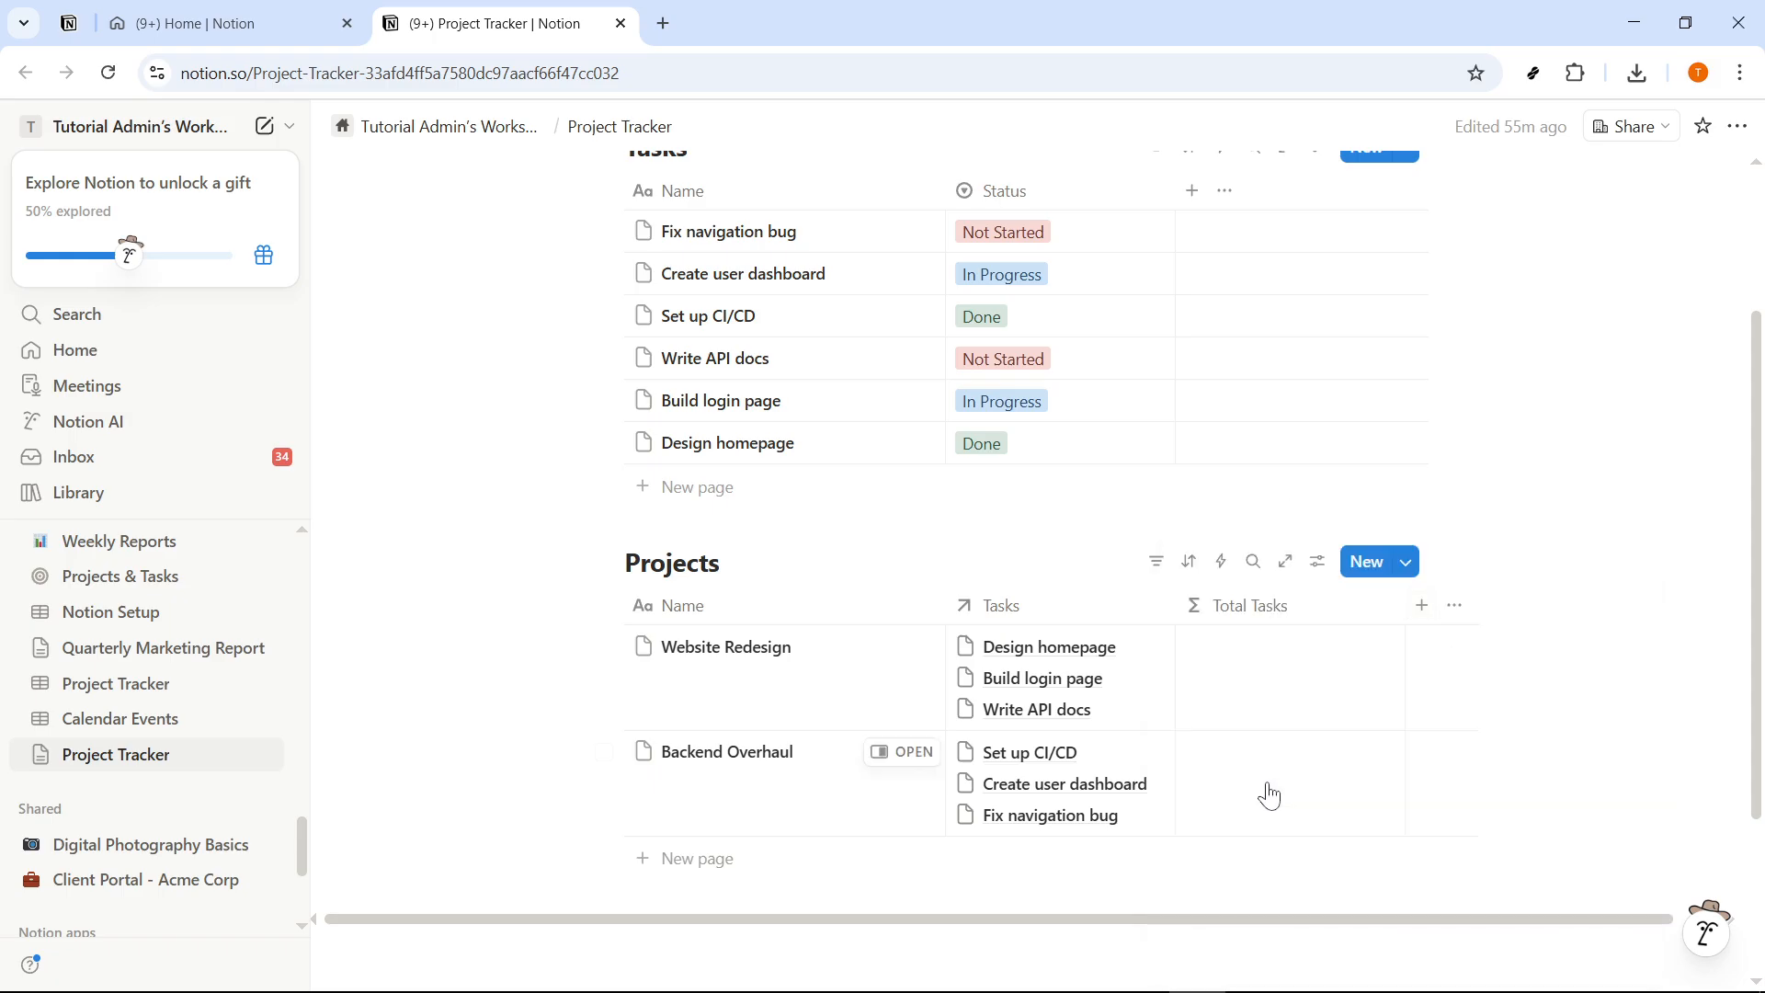
# - Set the Total Tasks formula to Tasks.length() to count each project's related tasks, and close the formula editor
pyautogui.click(1265, 608)
pyautogui.moveTo(1273, 585)
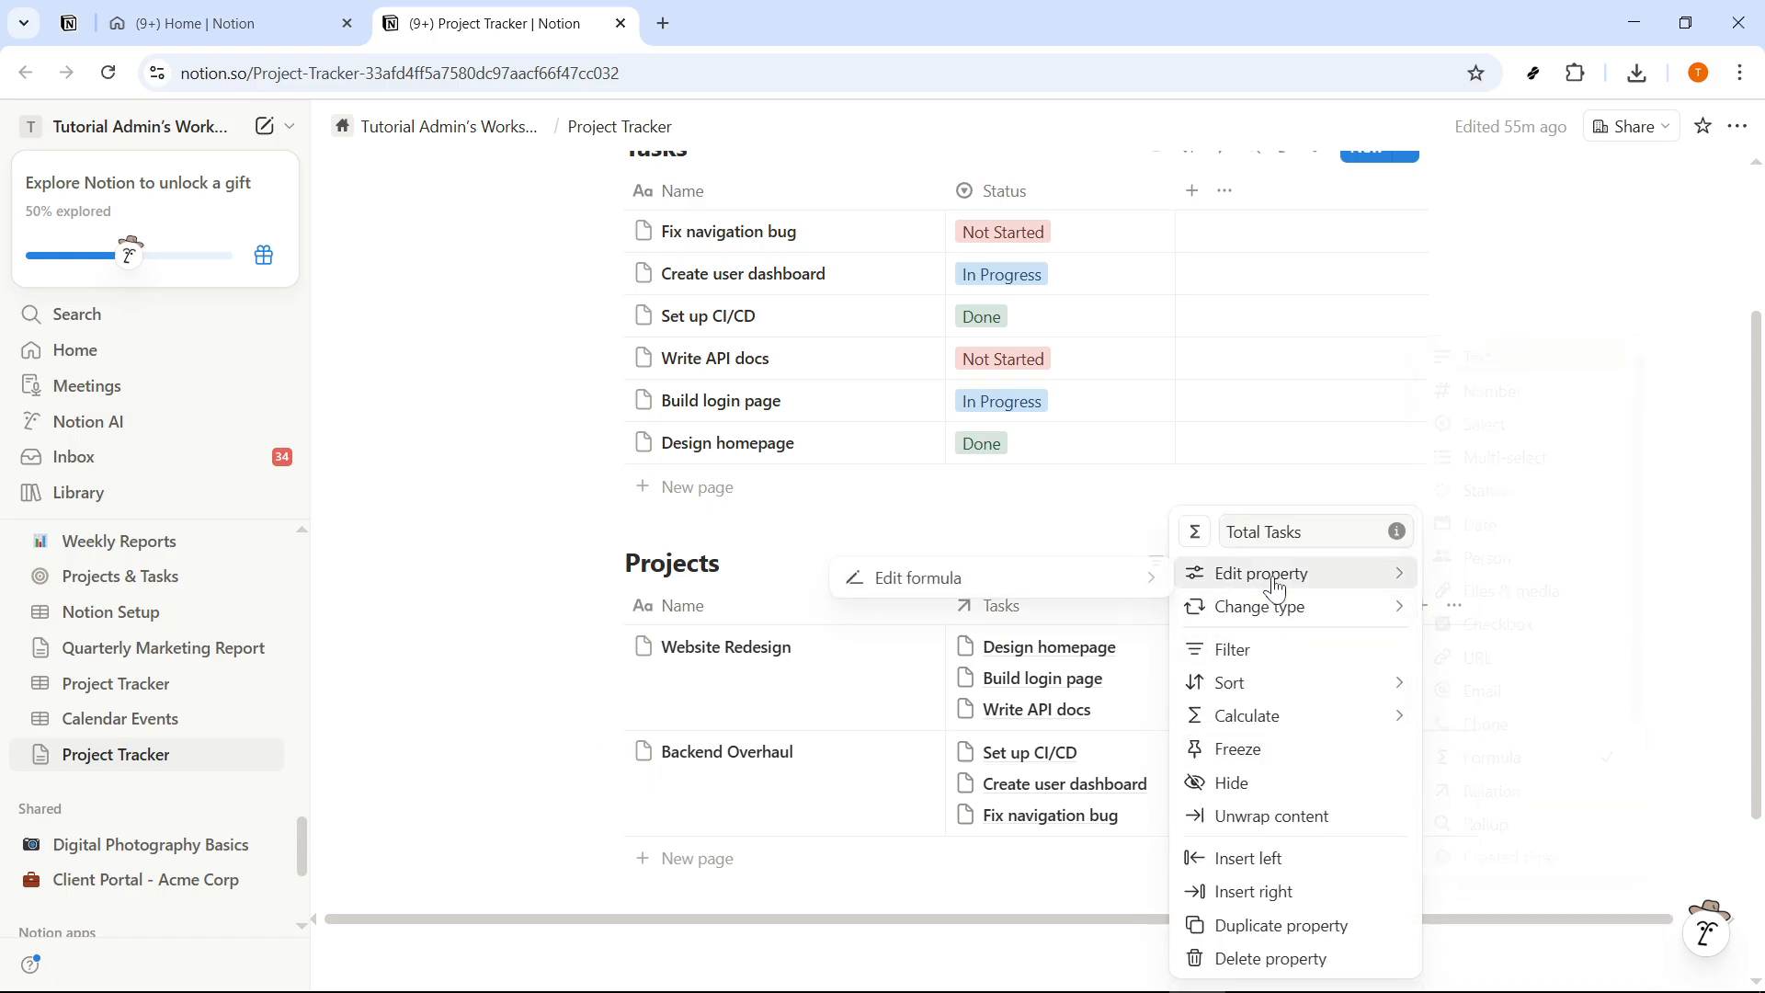
pyautogui.click(974, 577)
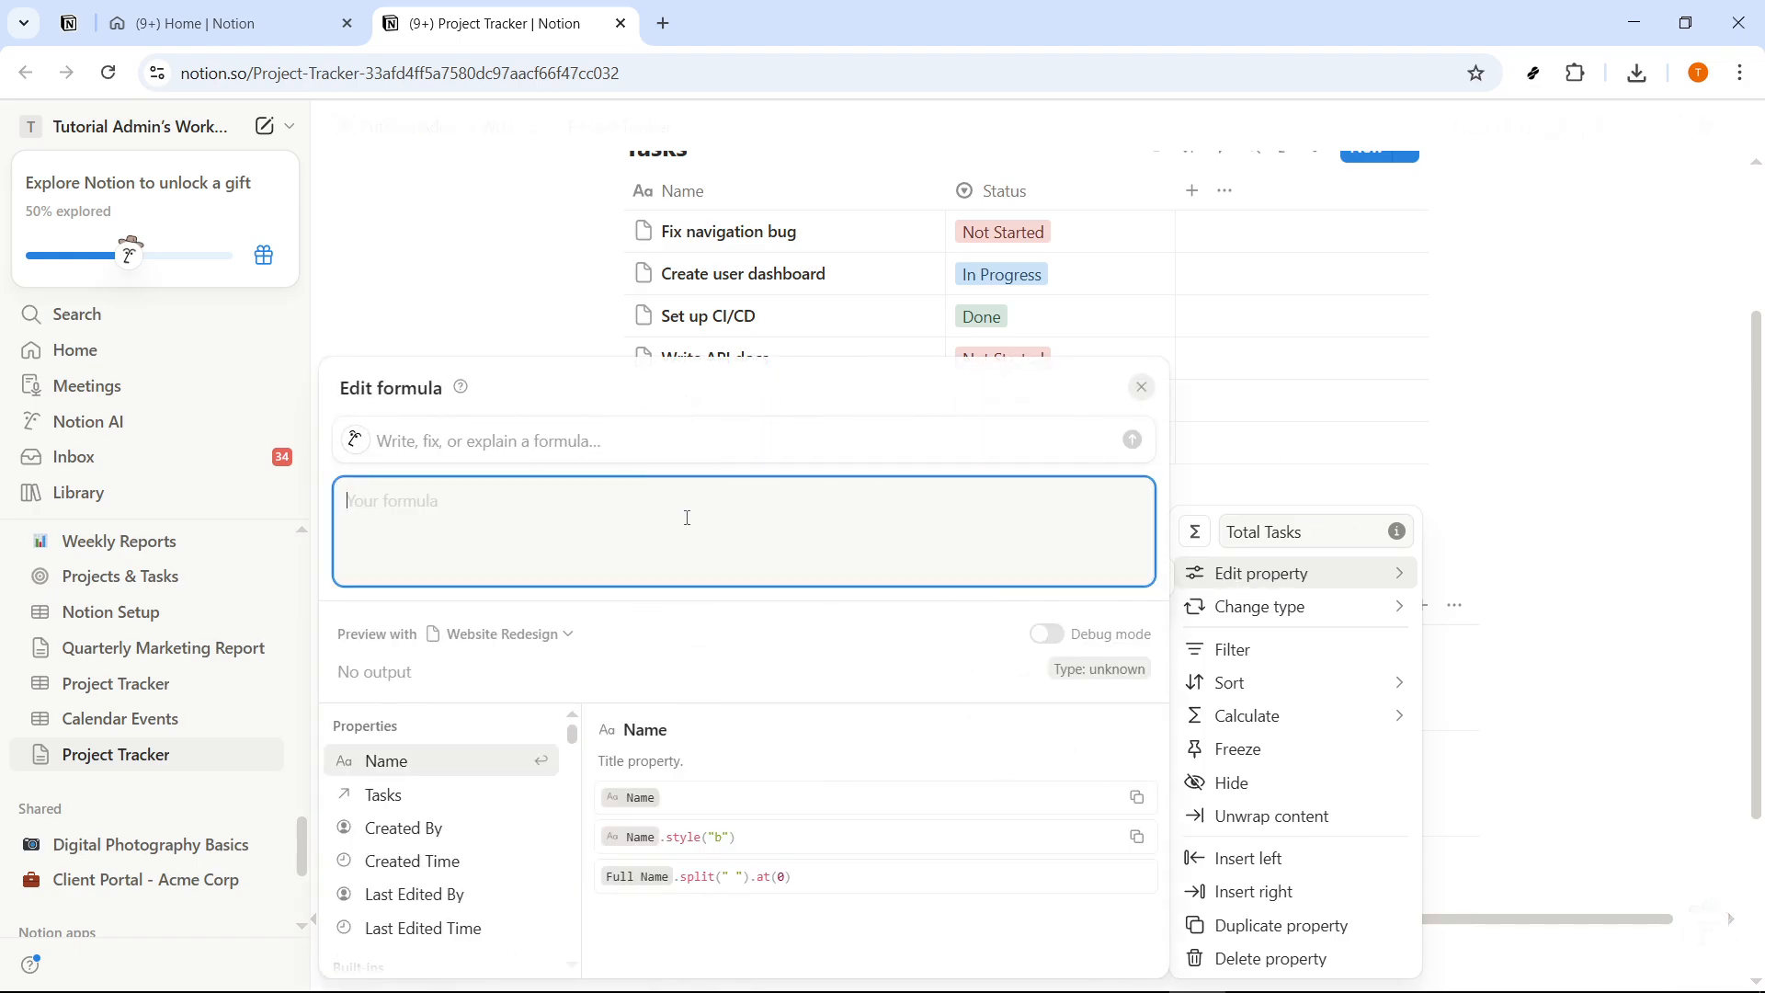
pyautogui.write('Tasks')
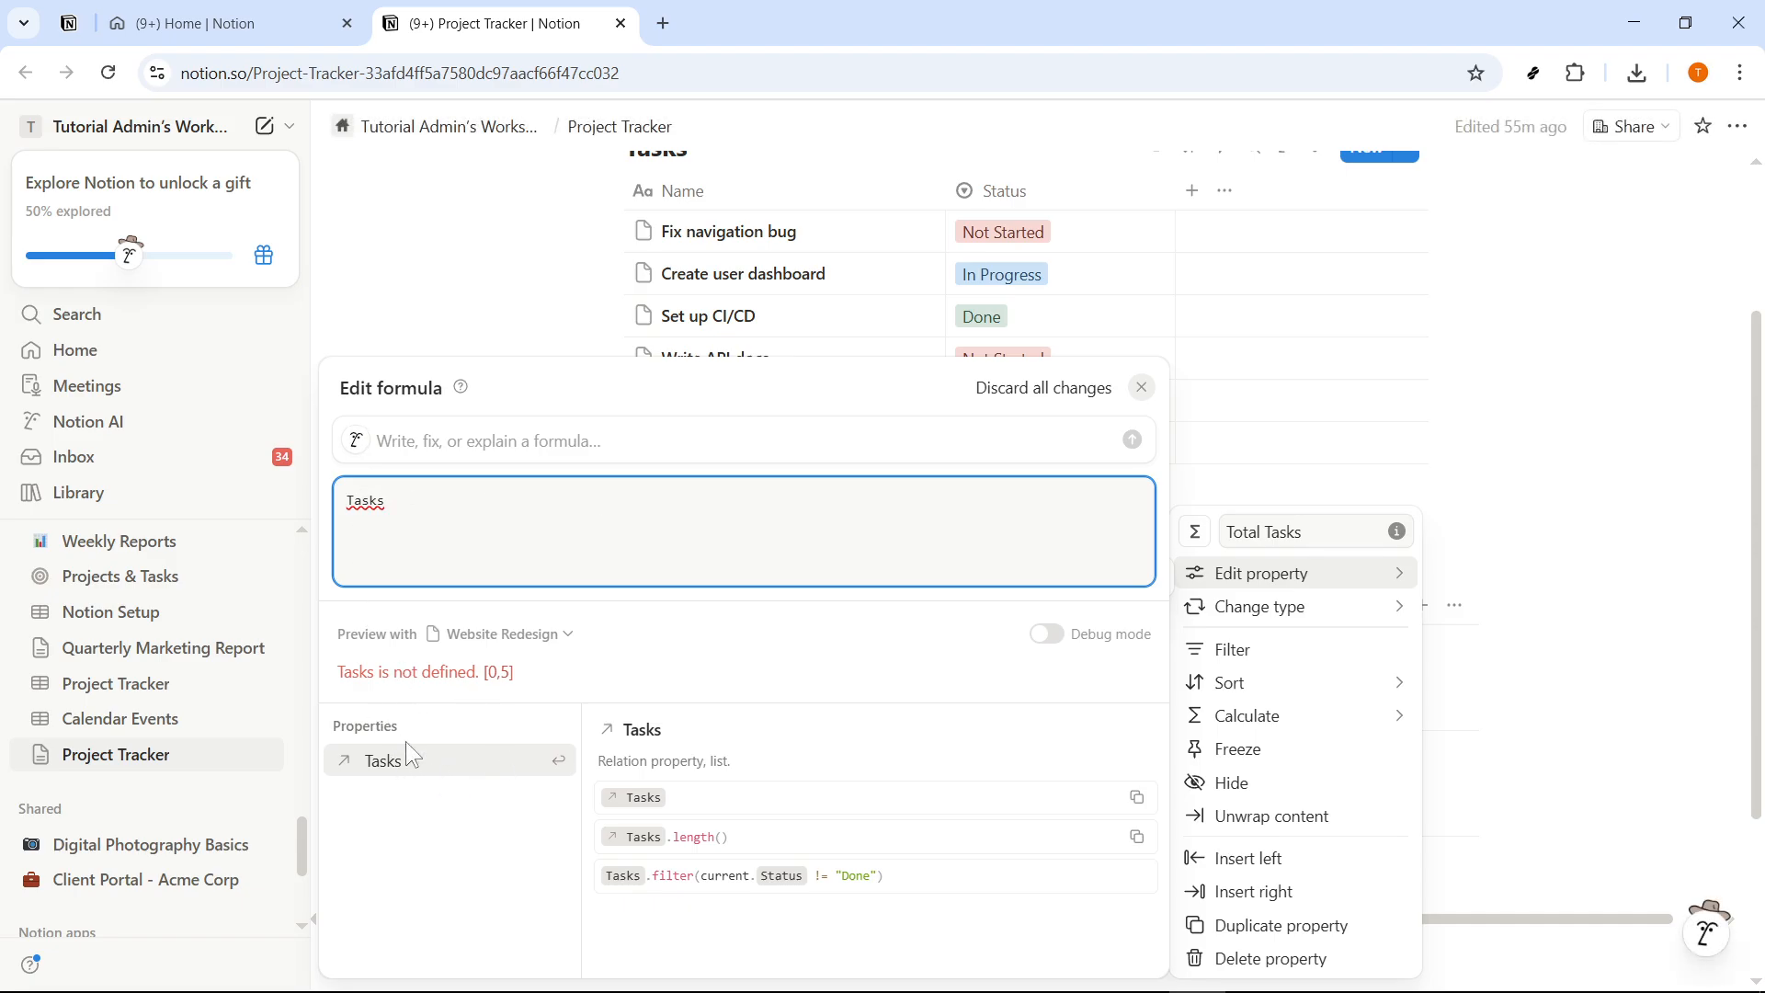
pyautogui.click(438, 781)
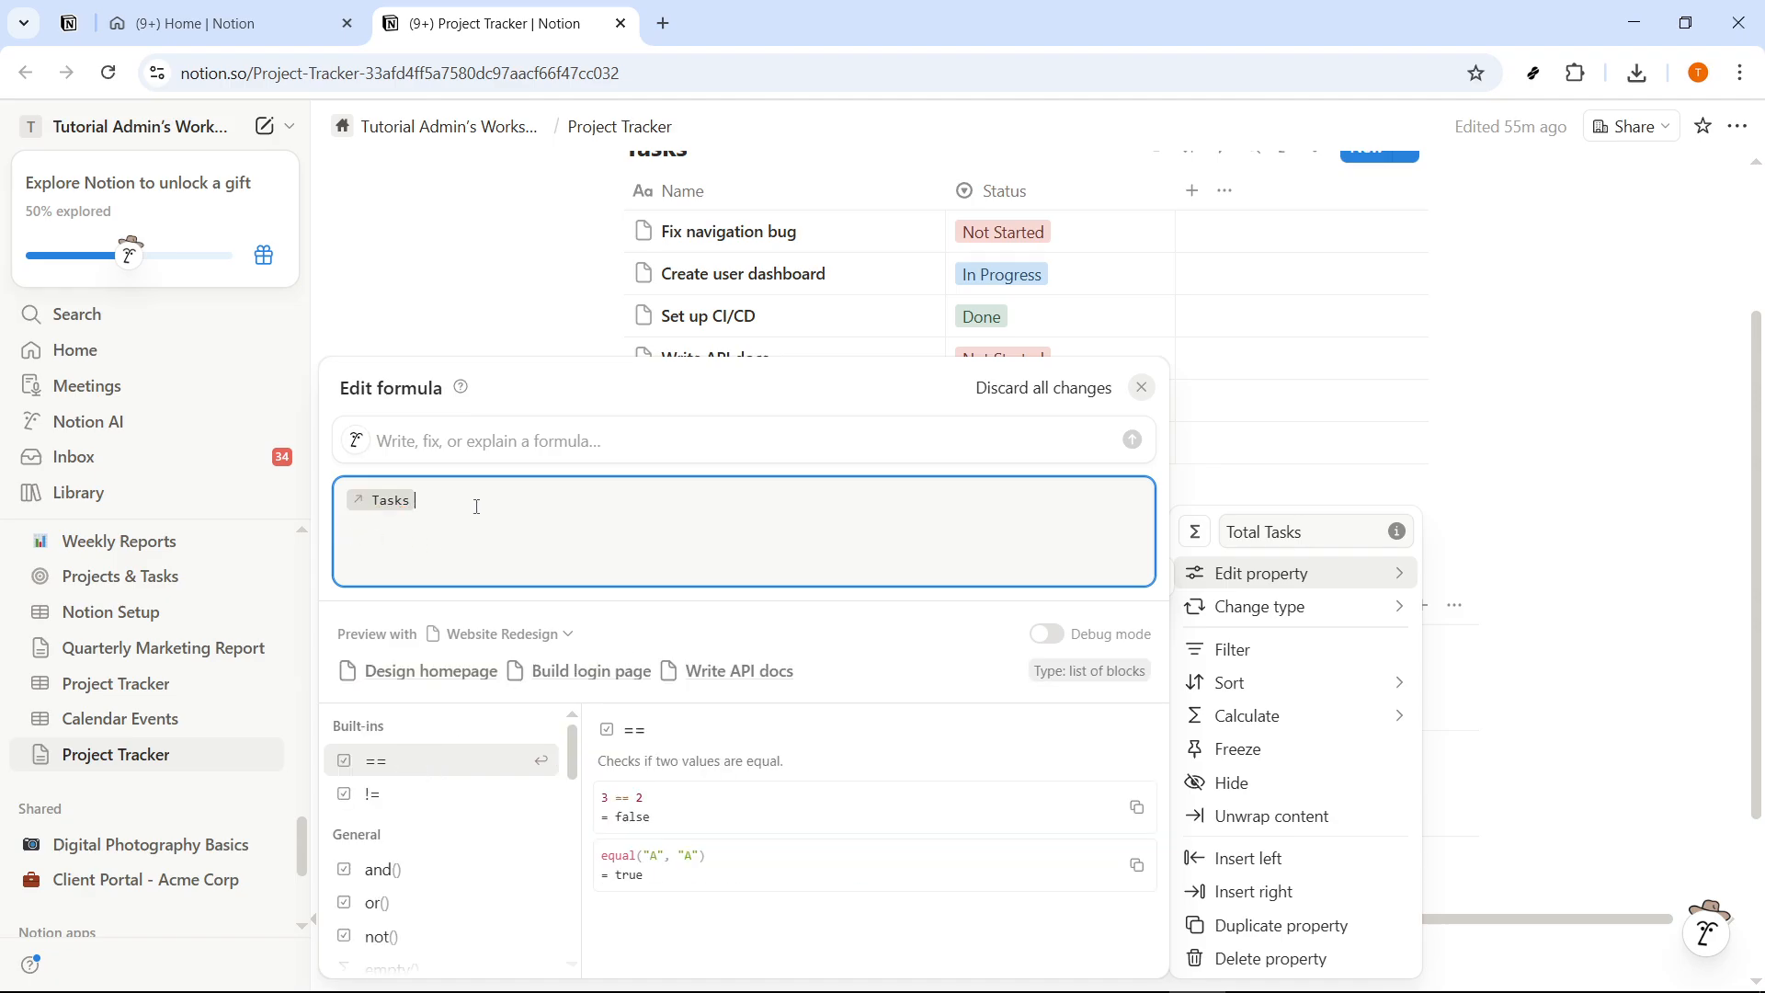
pyautogui.write('.')
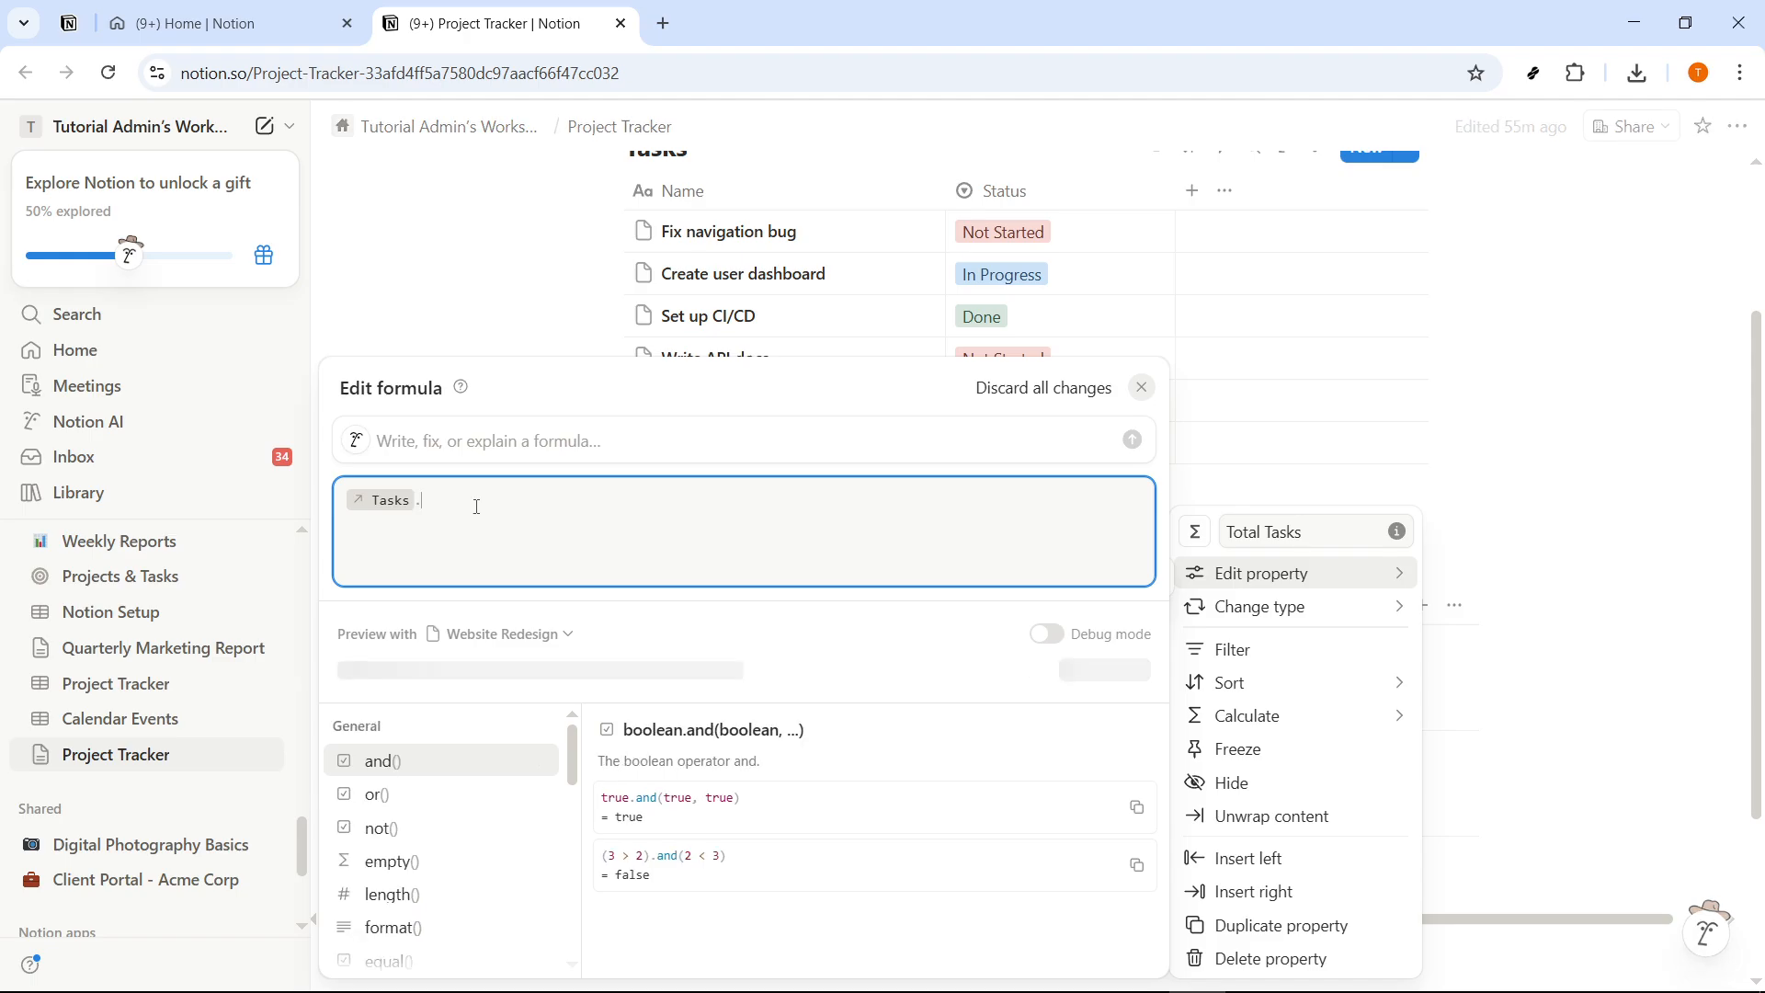
pyautogui.write('le')
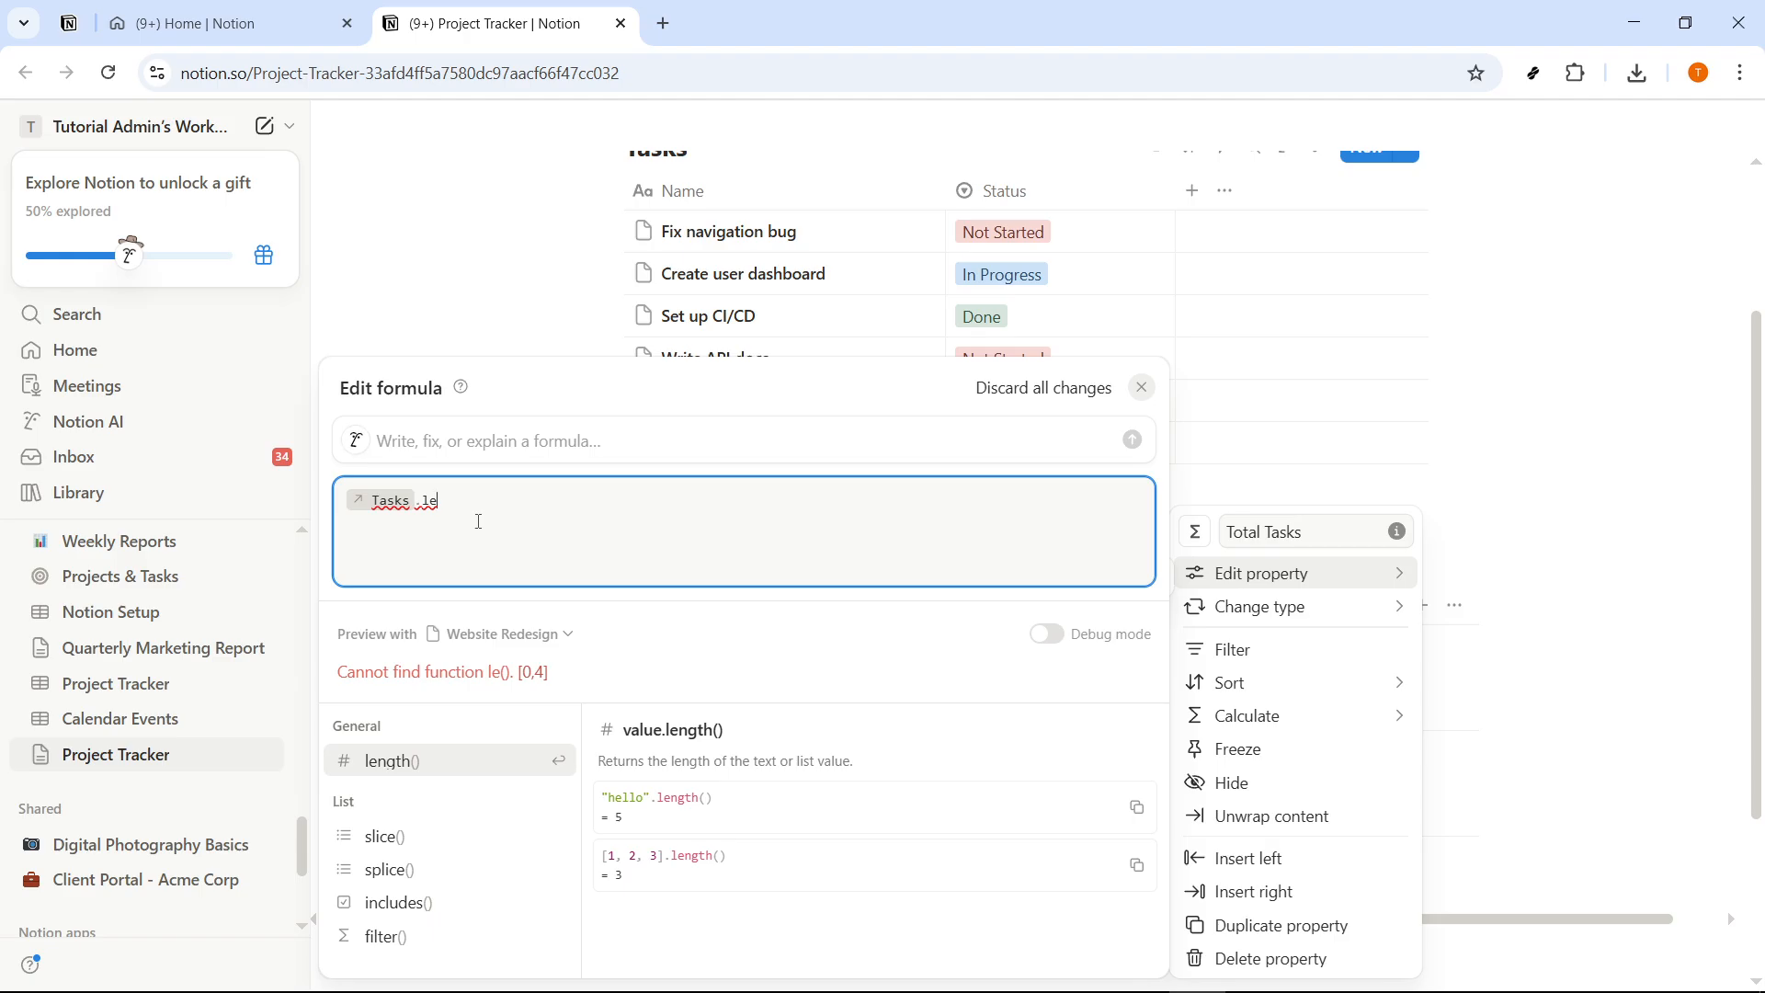
pyautogui.click(367, 763)
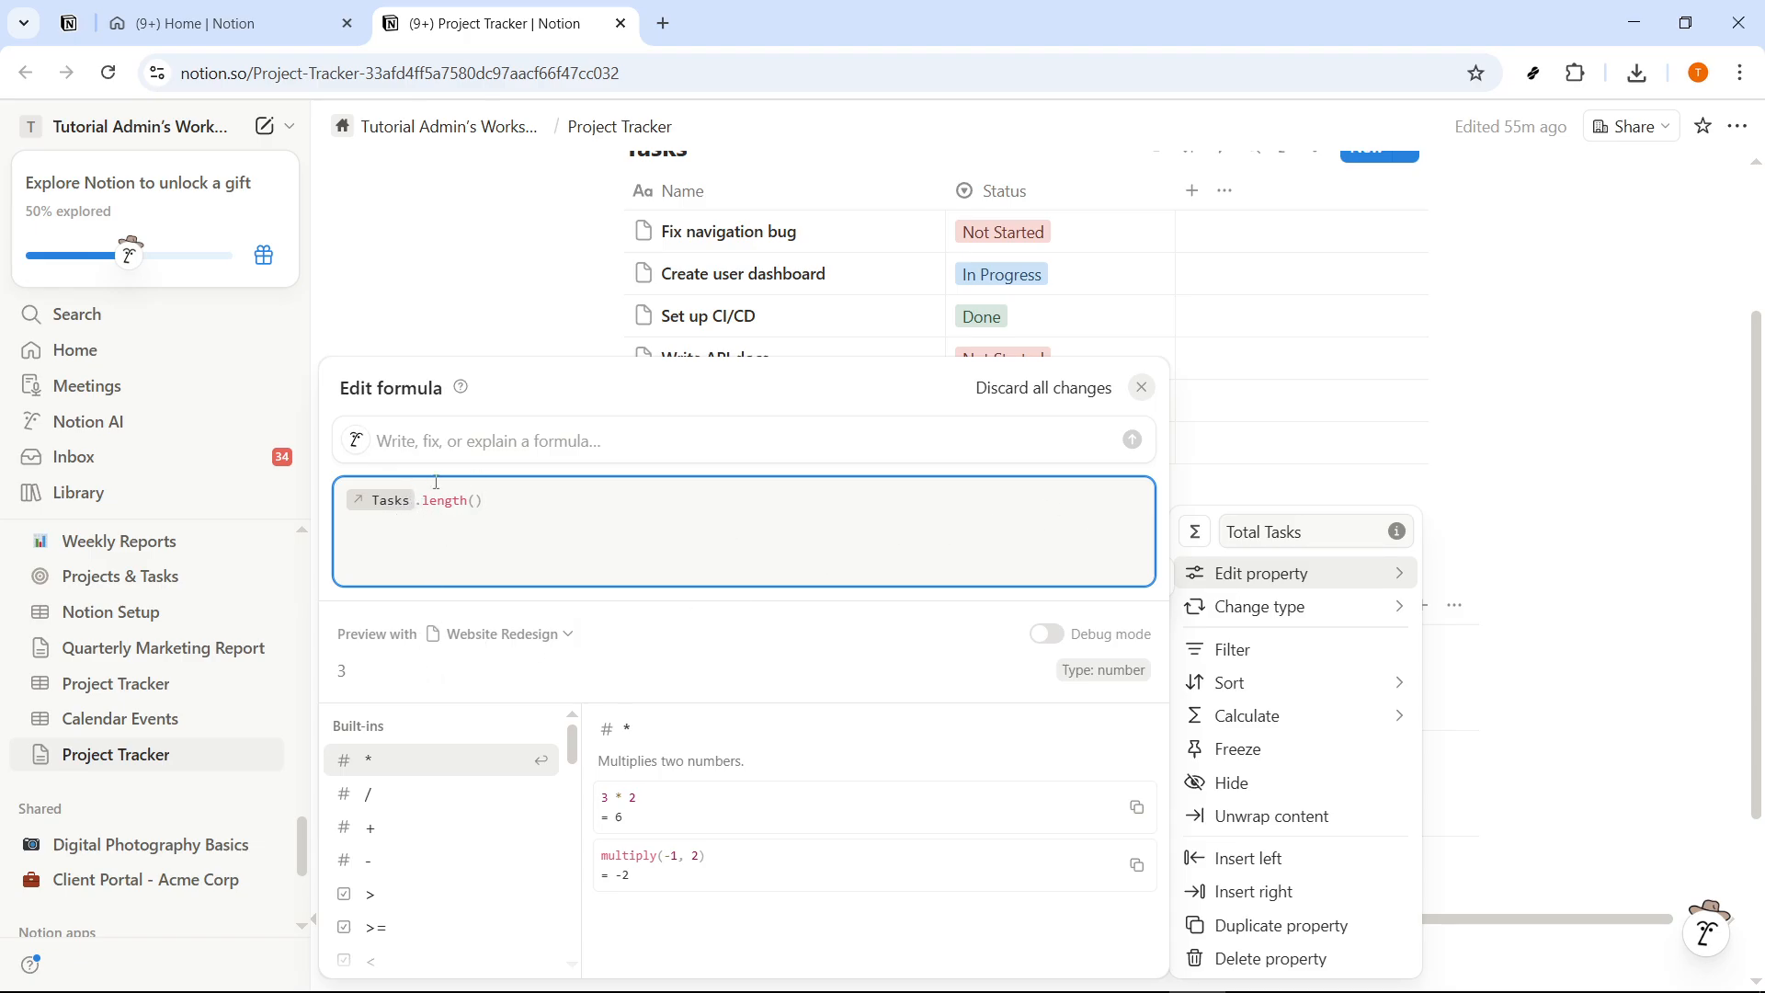
pyautogui.click(1581, 529)
pyautogui.press('Escape')
pyautogui.press('Escape')
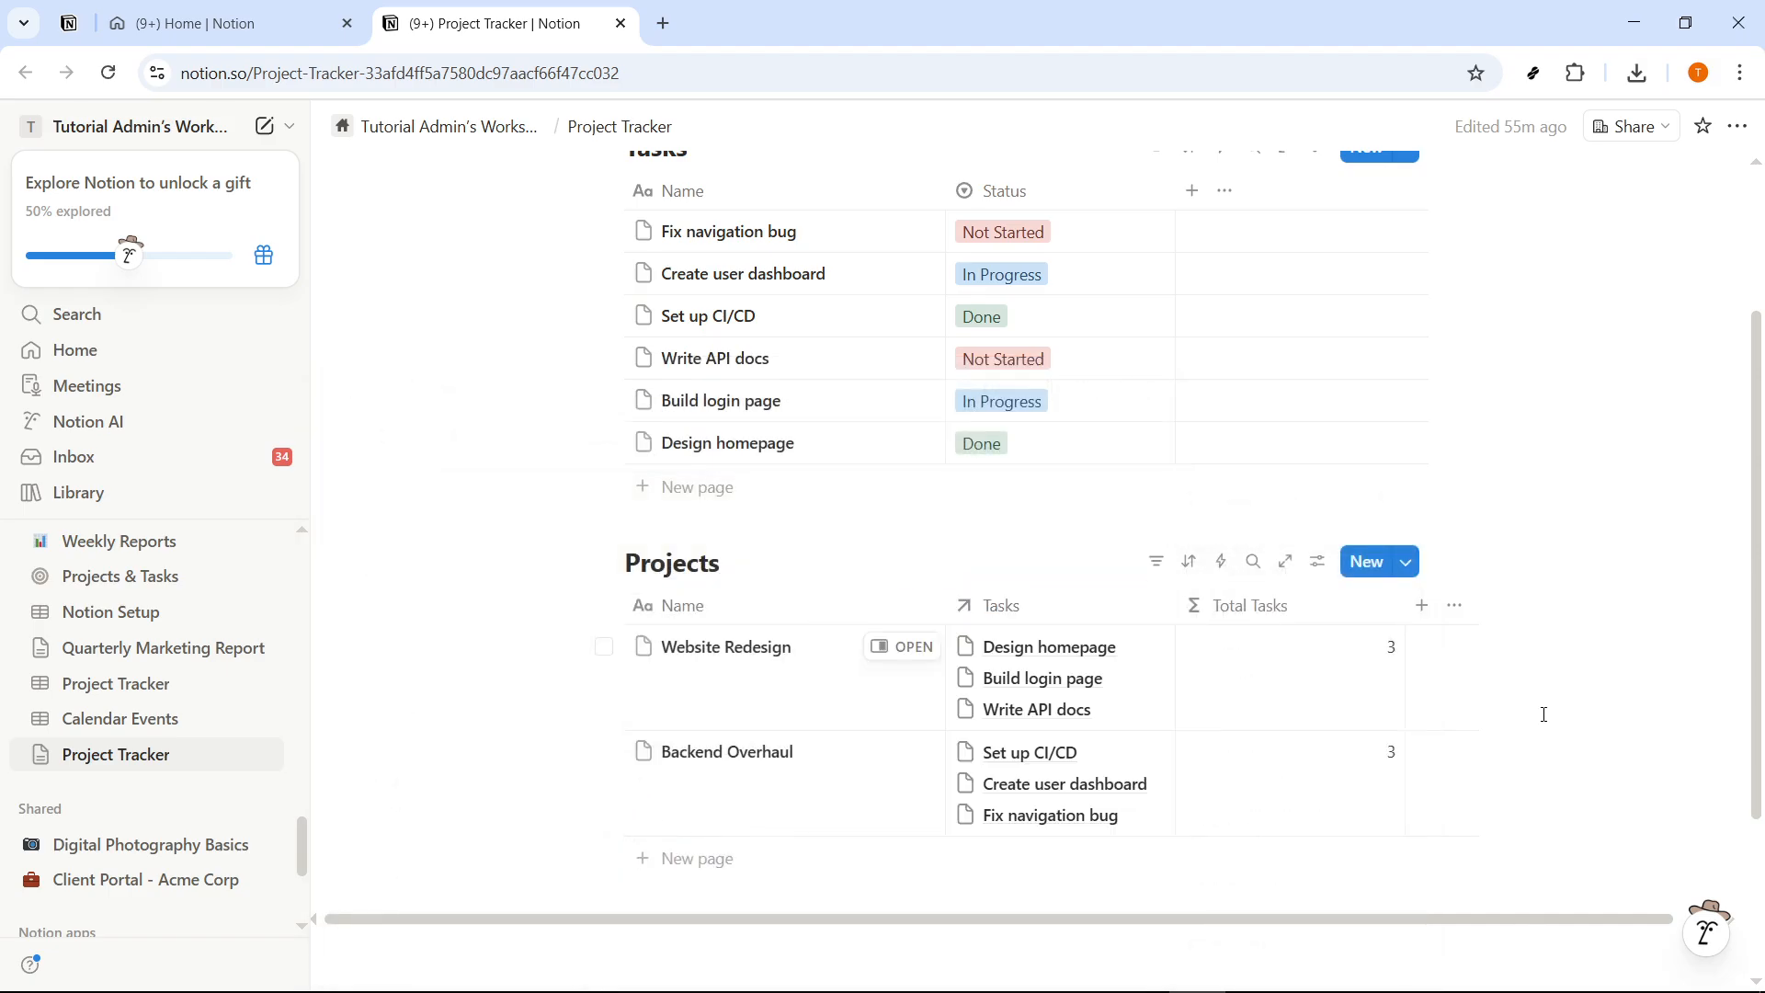
pyautogui.scroll(-2, 1489, 715)
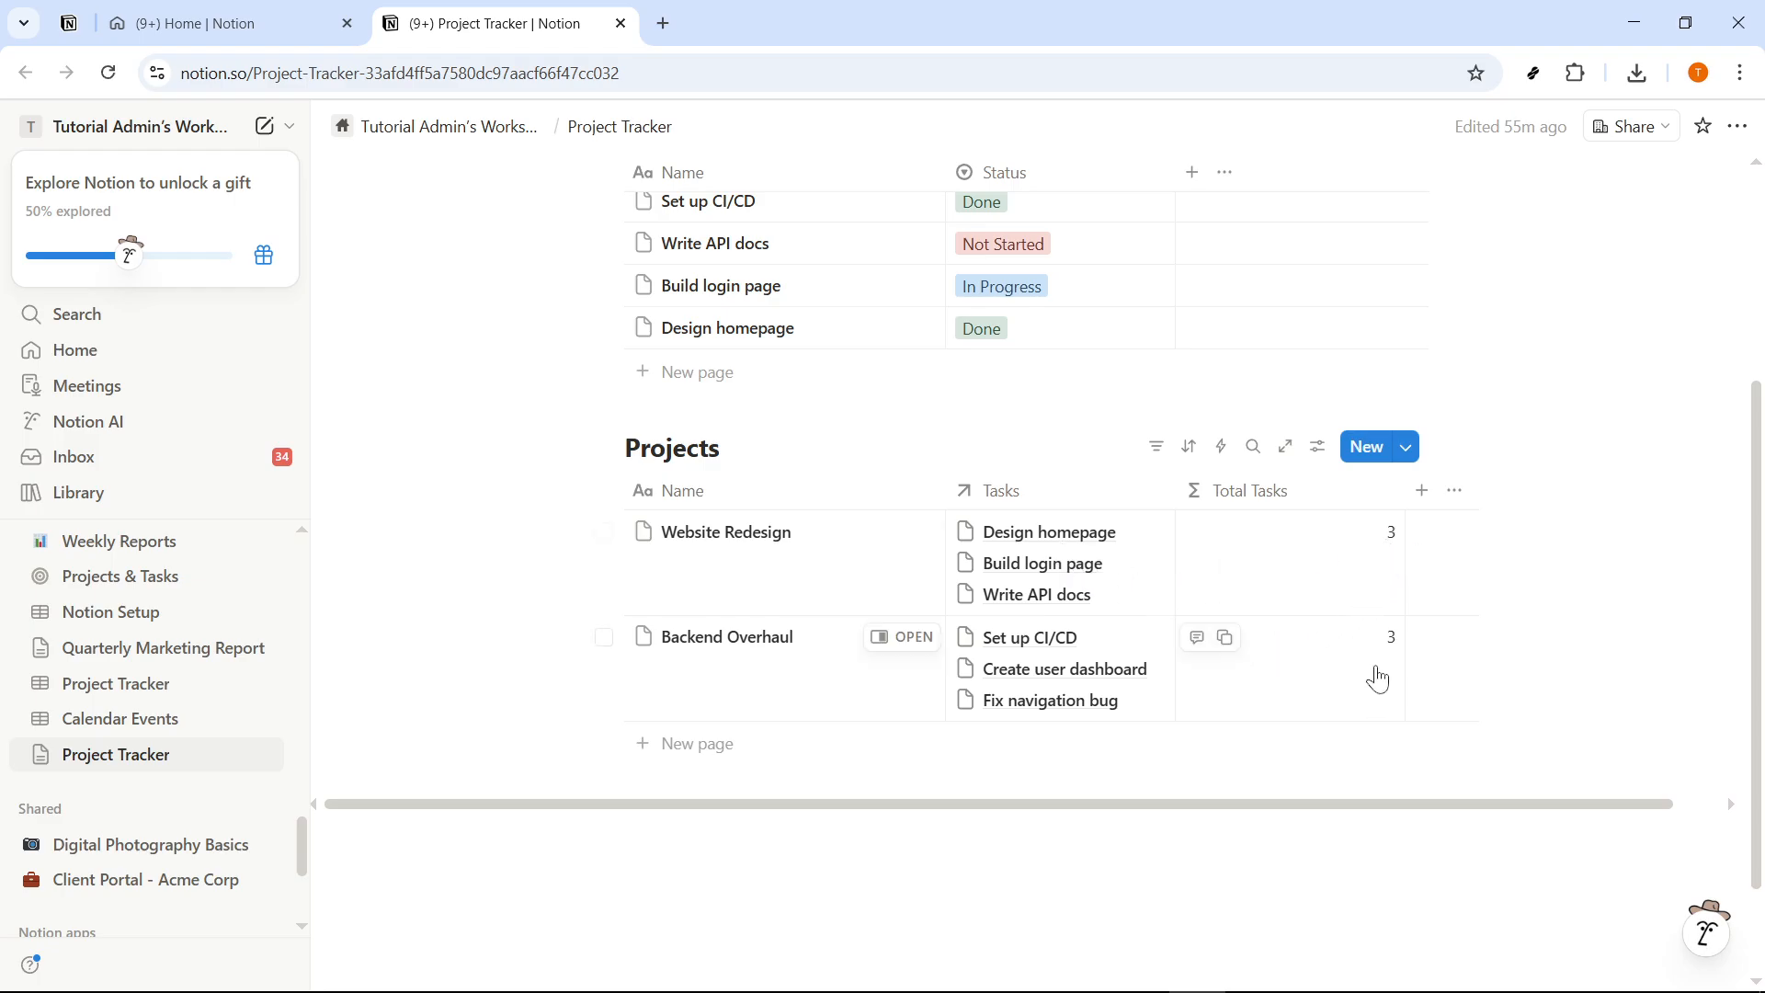
pyautogui.scroll(3, 985, 548)
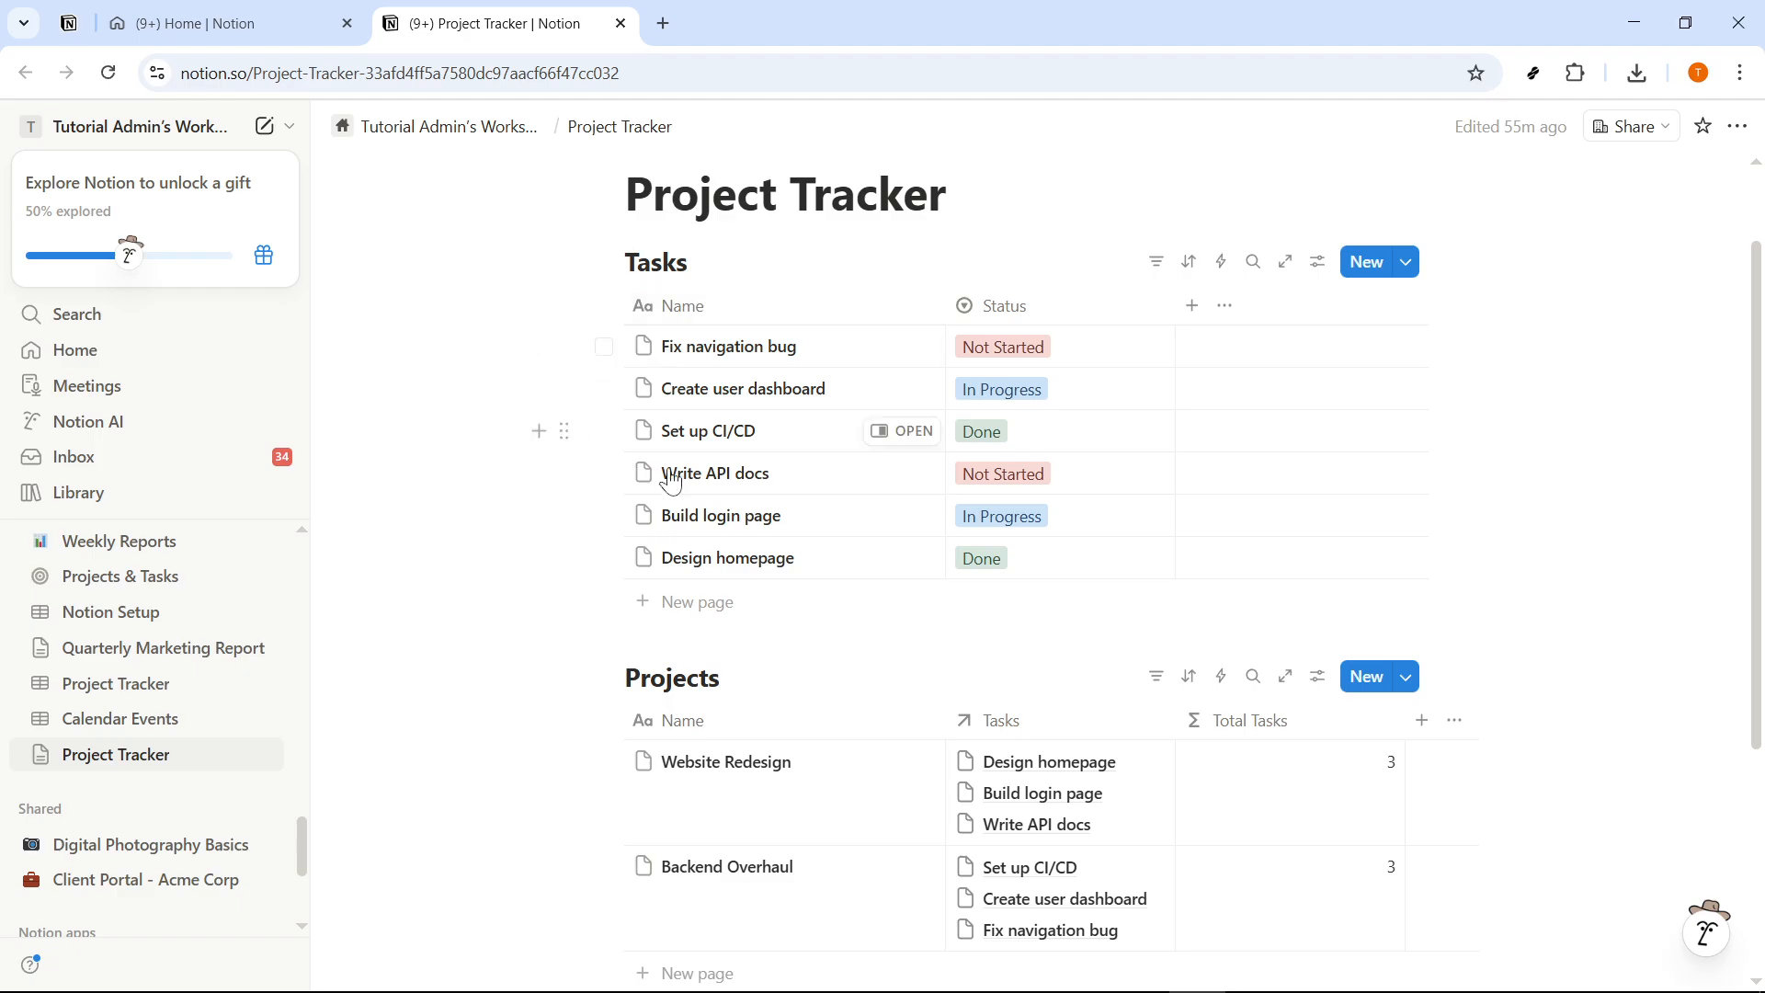
pyautogui.scroll(-3, 1343, 787)
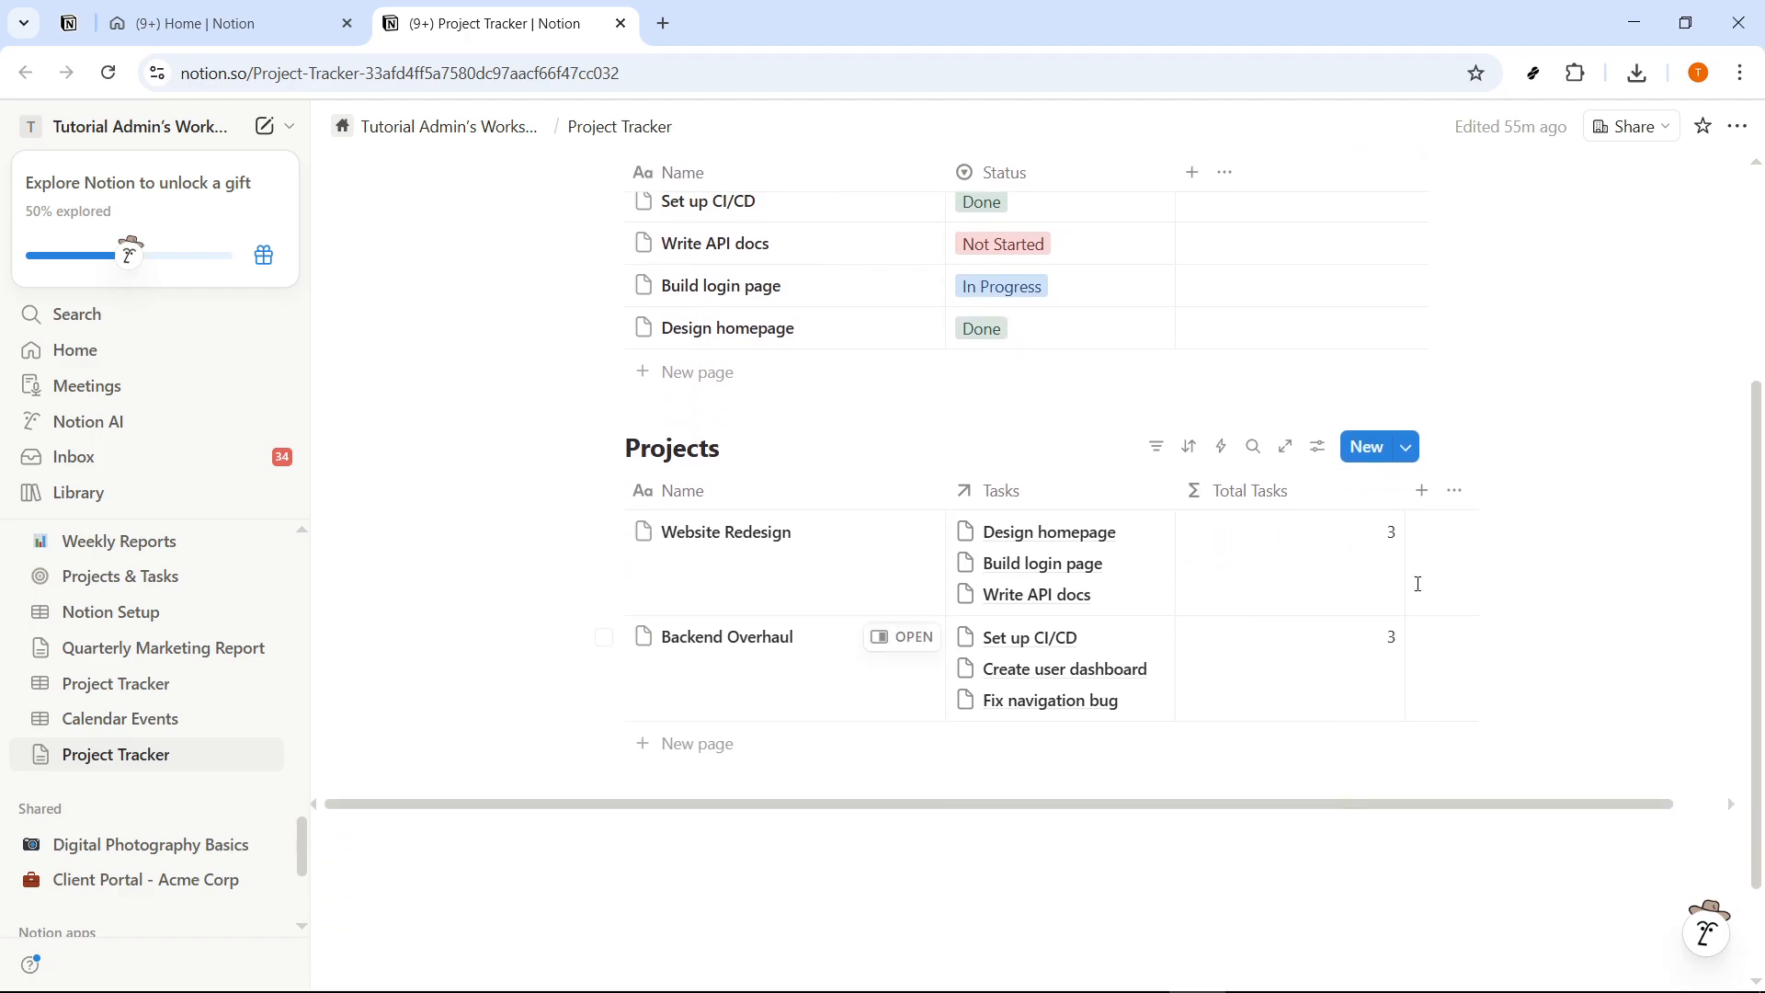
pyautogui.scroll(3, 1426, 650)
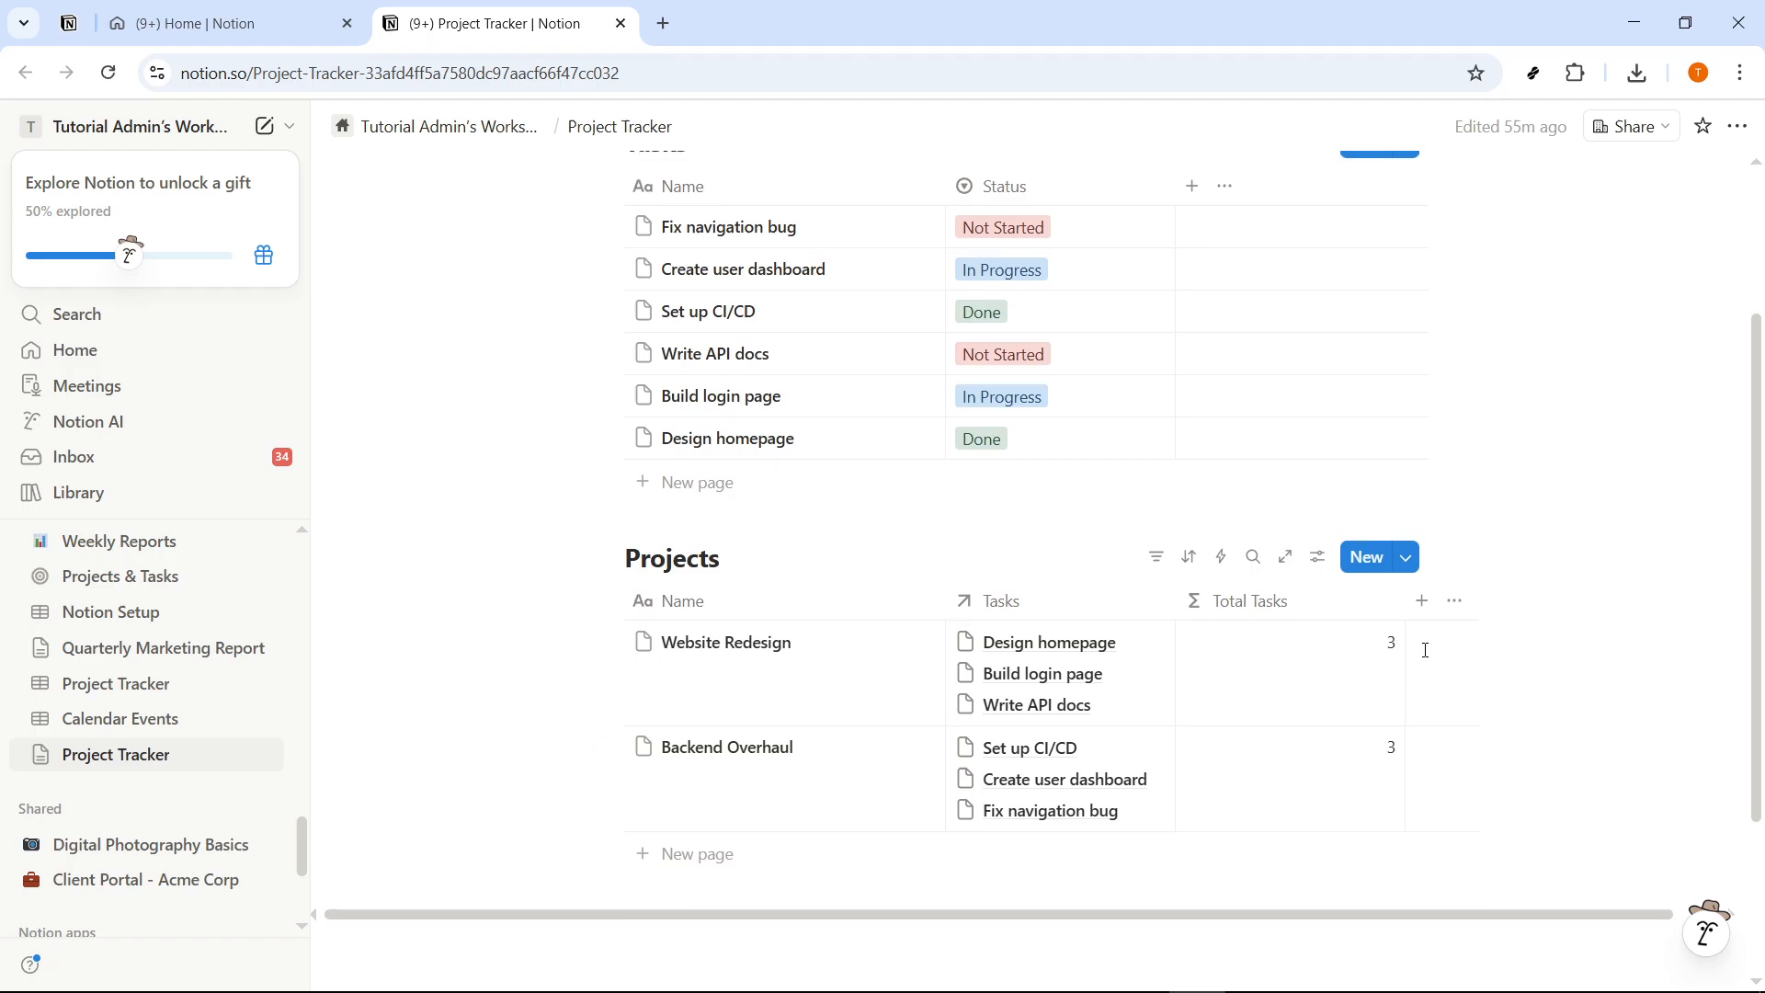
pyautogui.scroll(-2, 1390, 747)
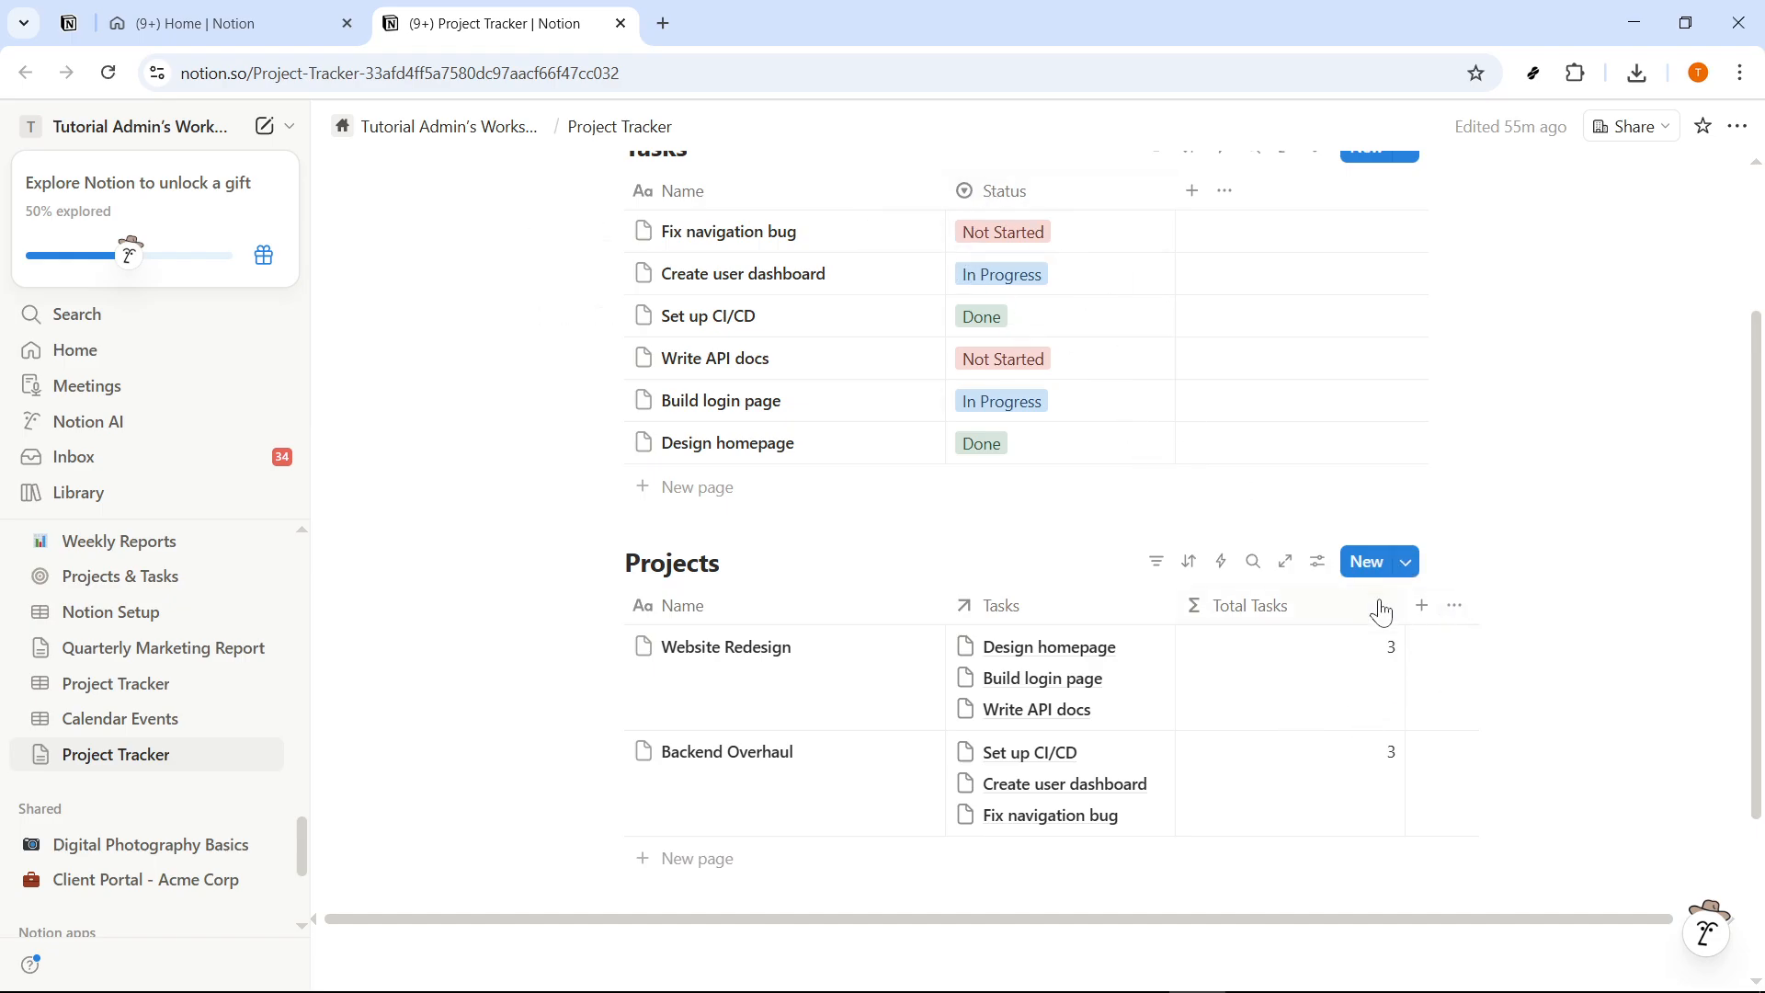
# - Add a formula property named "Done Tasks" to the Projects database
pyautogui.click(1420, 606)
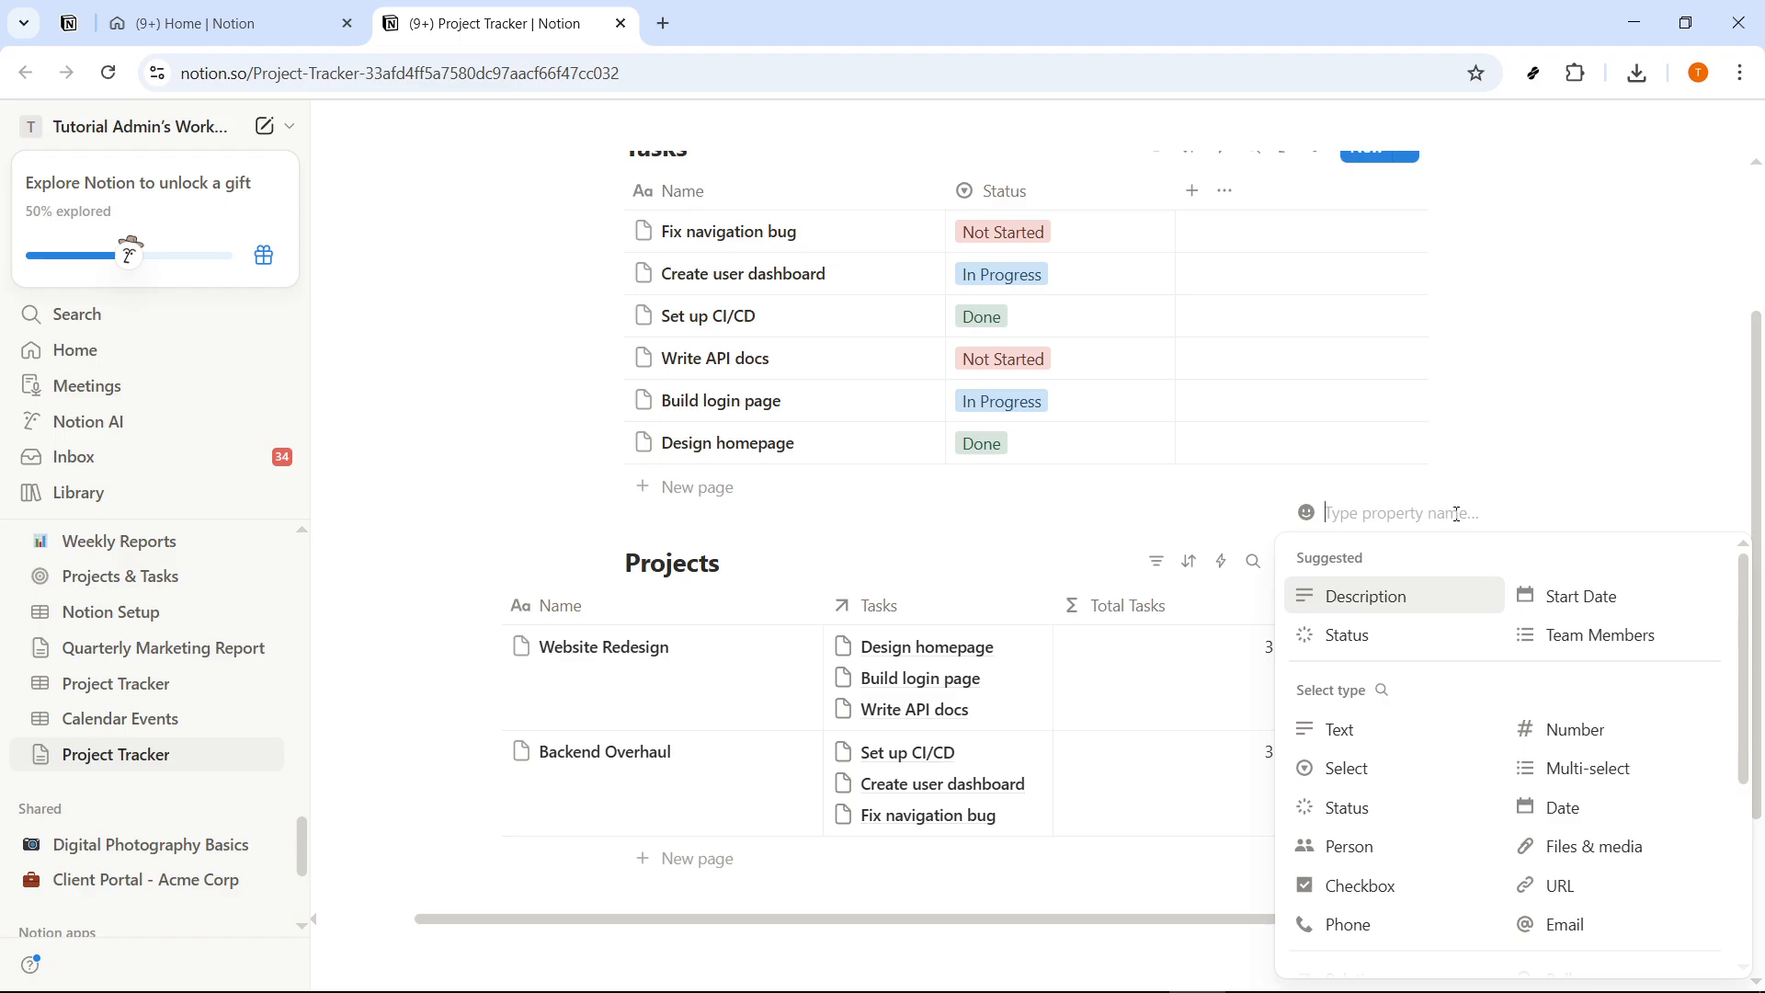
pyautogui.write('DOne')
pyautogui.press('BackSpace')
pyautogui.press('BackSpace')
pyautogui.write('op')
pyautogui.write('s')
pyautogui.scroll(-3, 1393, 809)
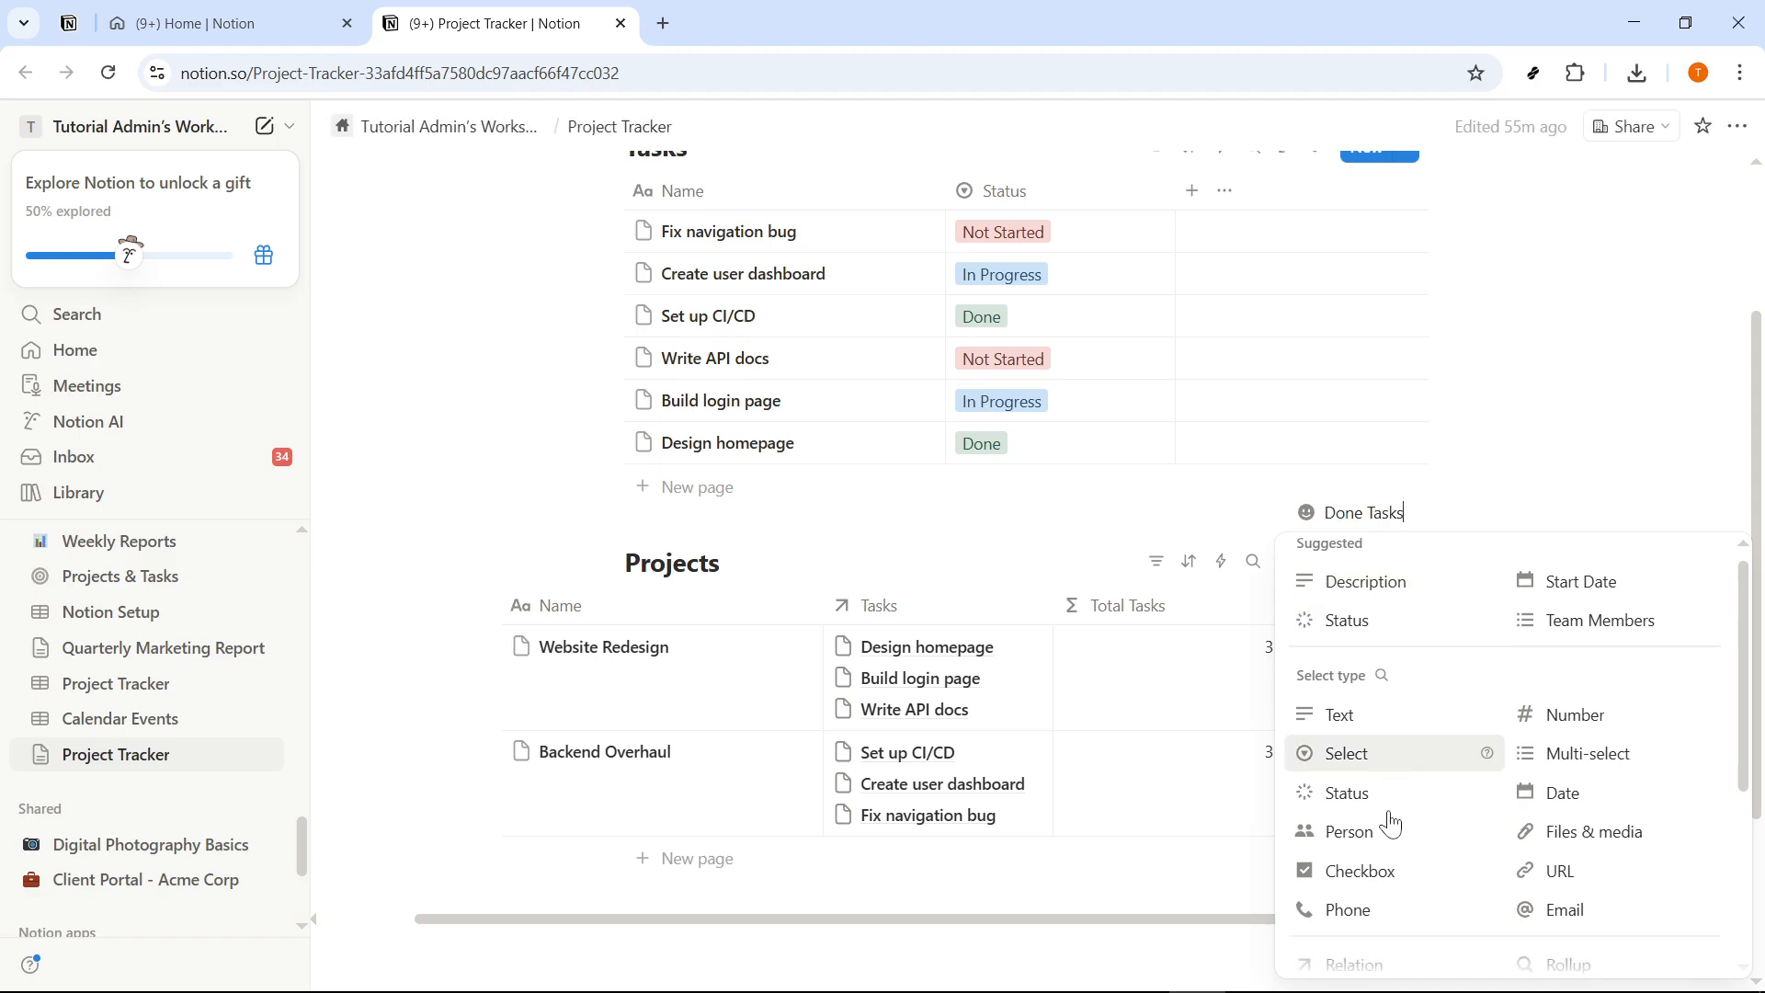
pyautogui.click(1386, 791)
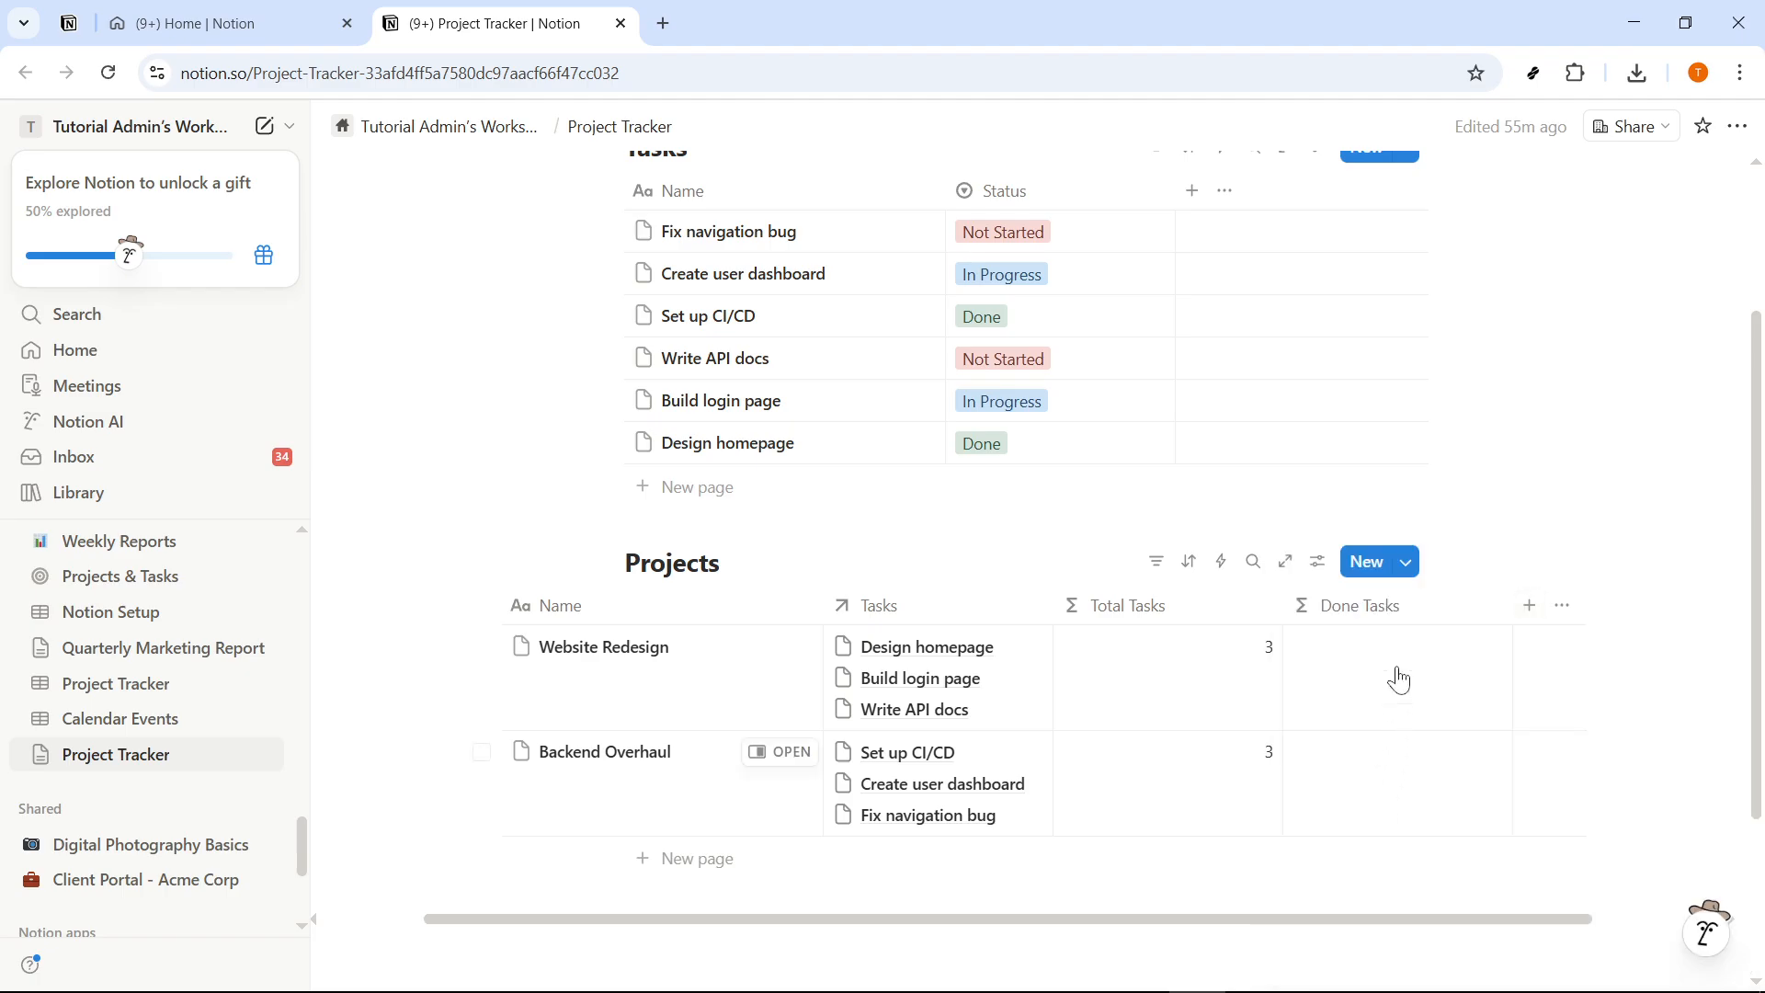
# - Begin the Done Tasks formula with Tasks.filter(current), using the Tasks relation as the list to filter
pyautogui.click(1390, 607)
pyautogui.moveTo(1398, 581)
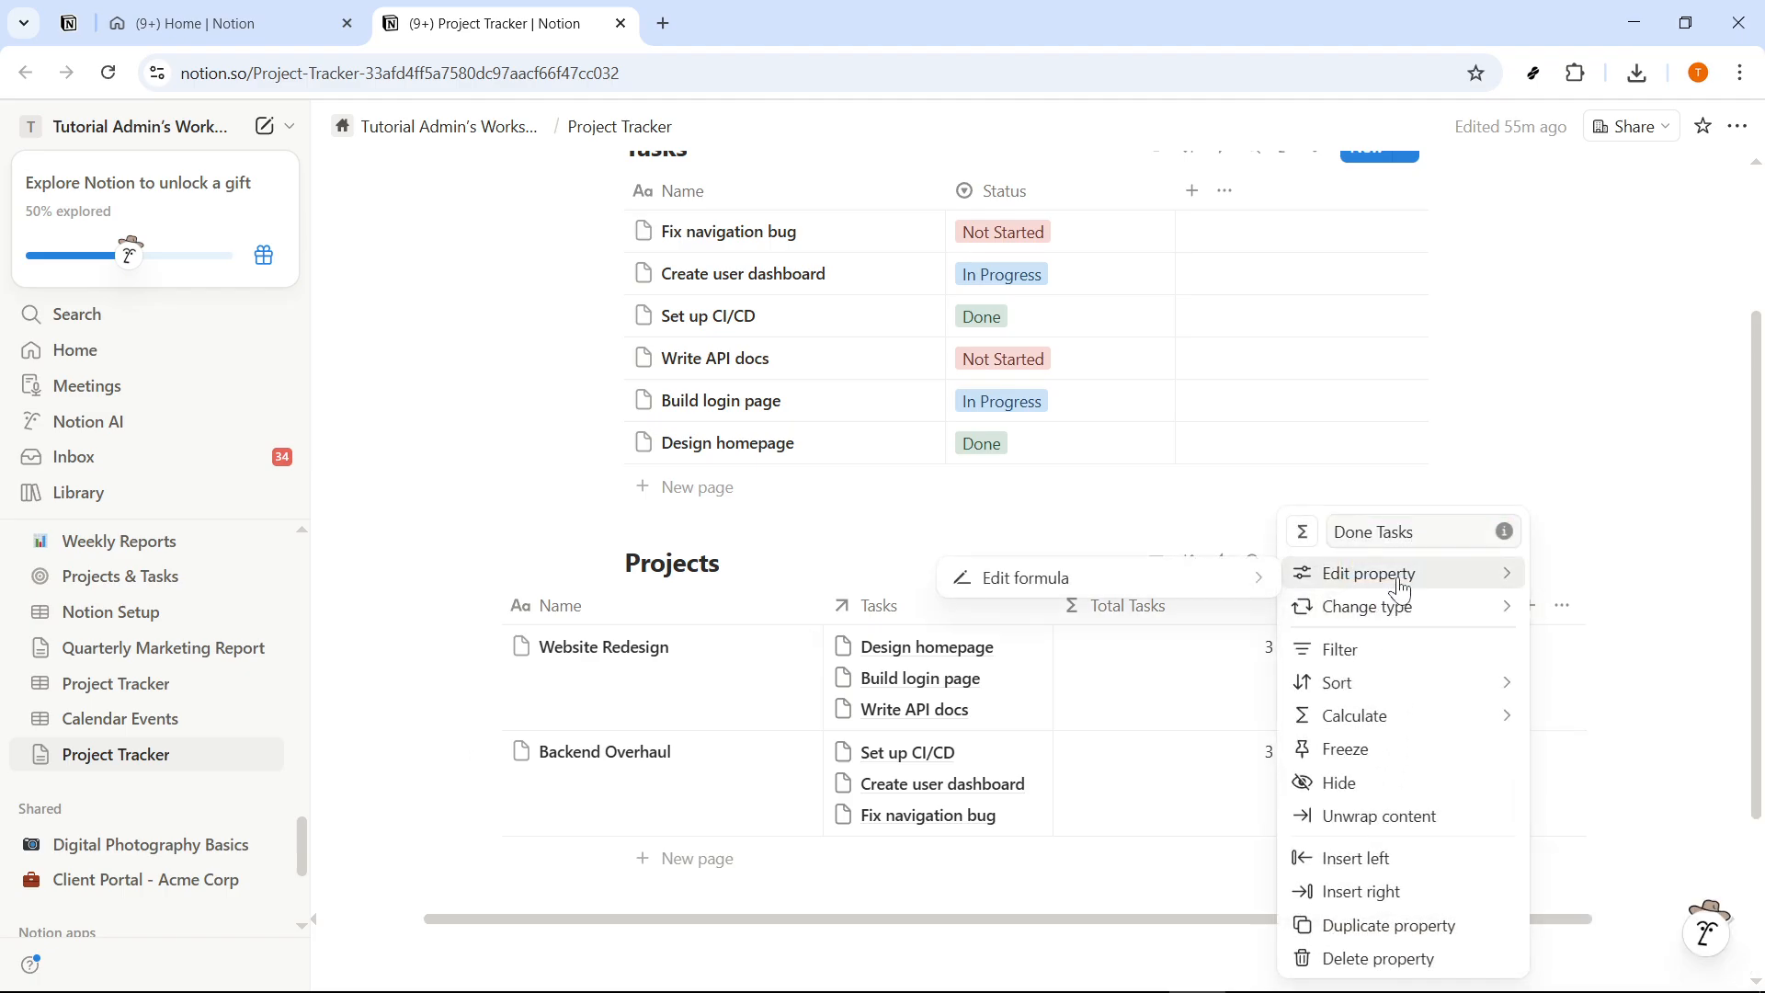
pyautogui.click(995, 579)
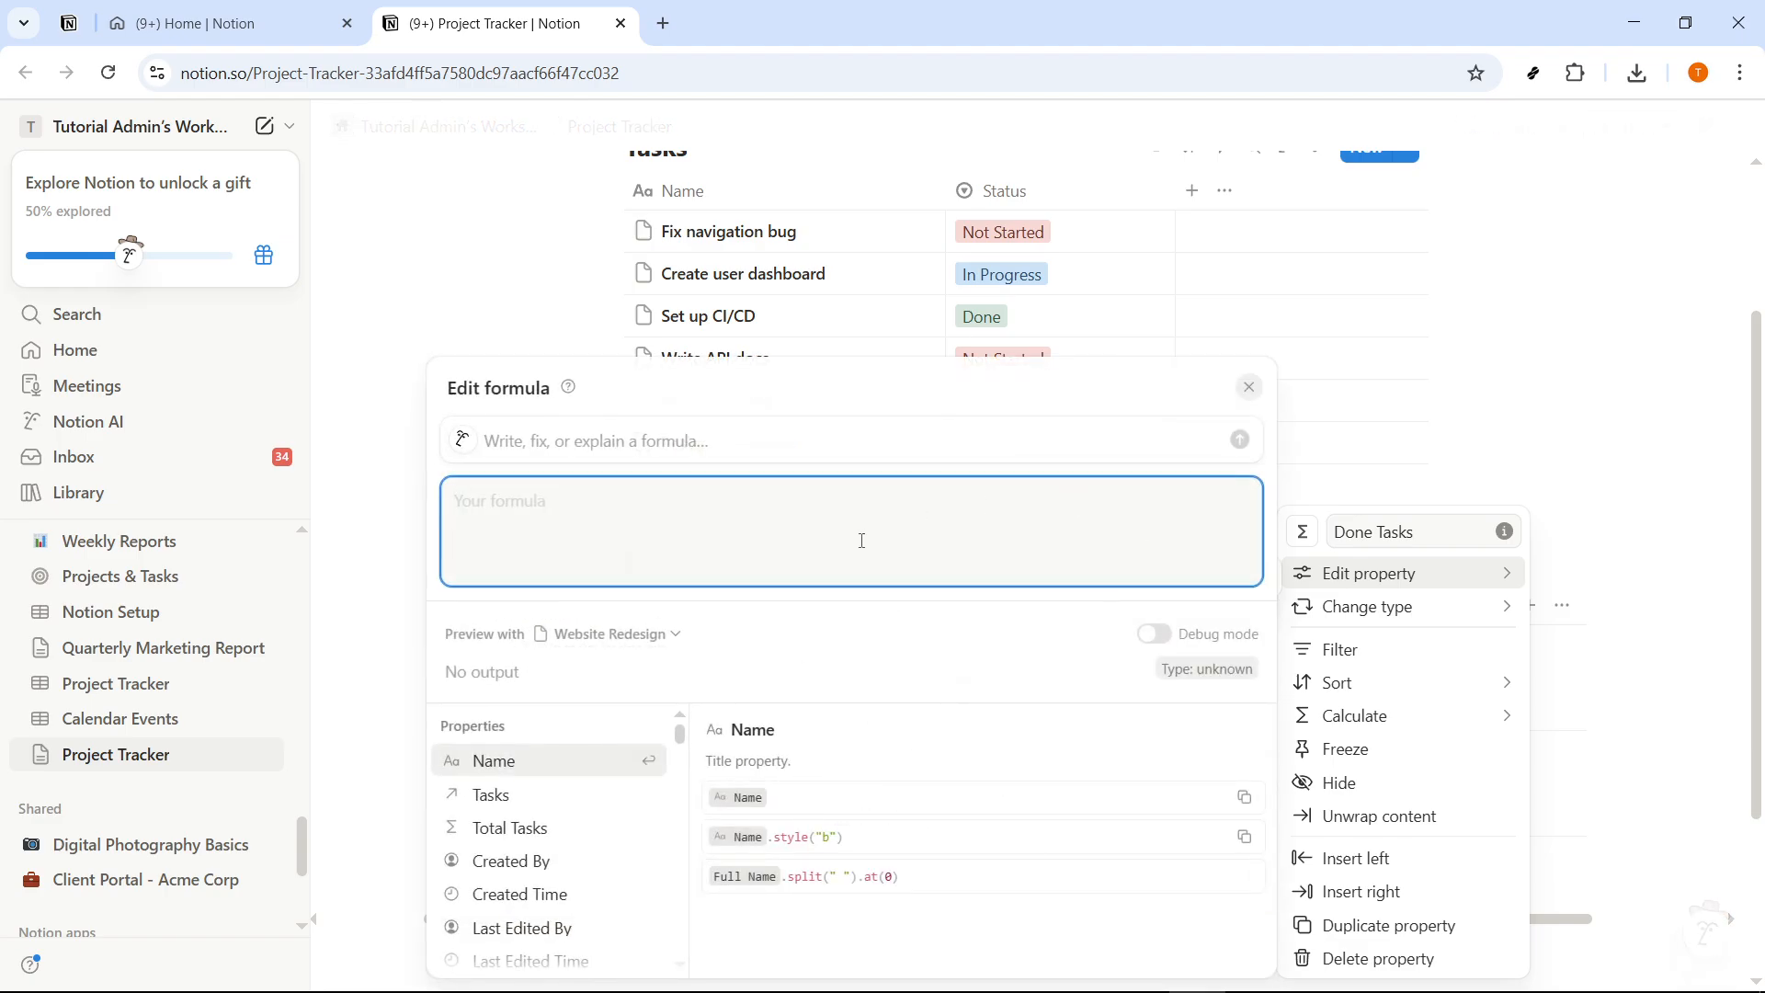
pyautogui.write('Task')
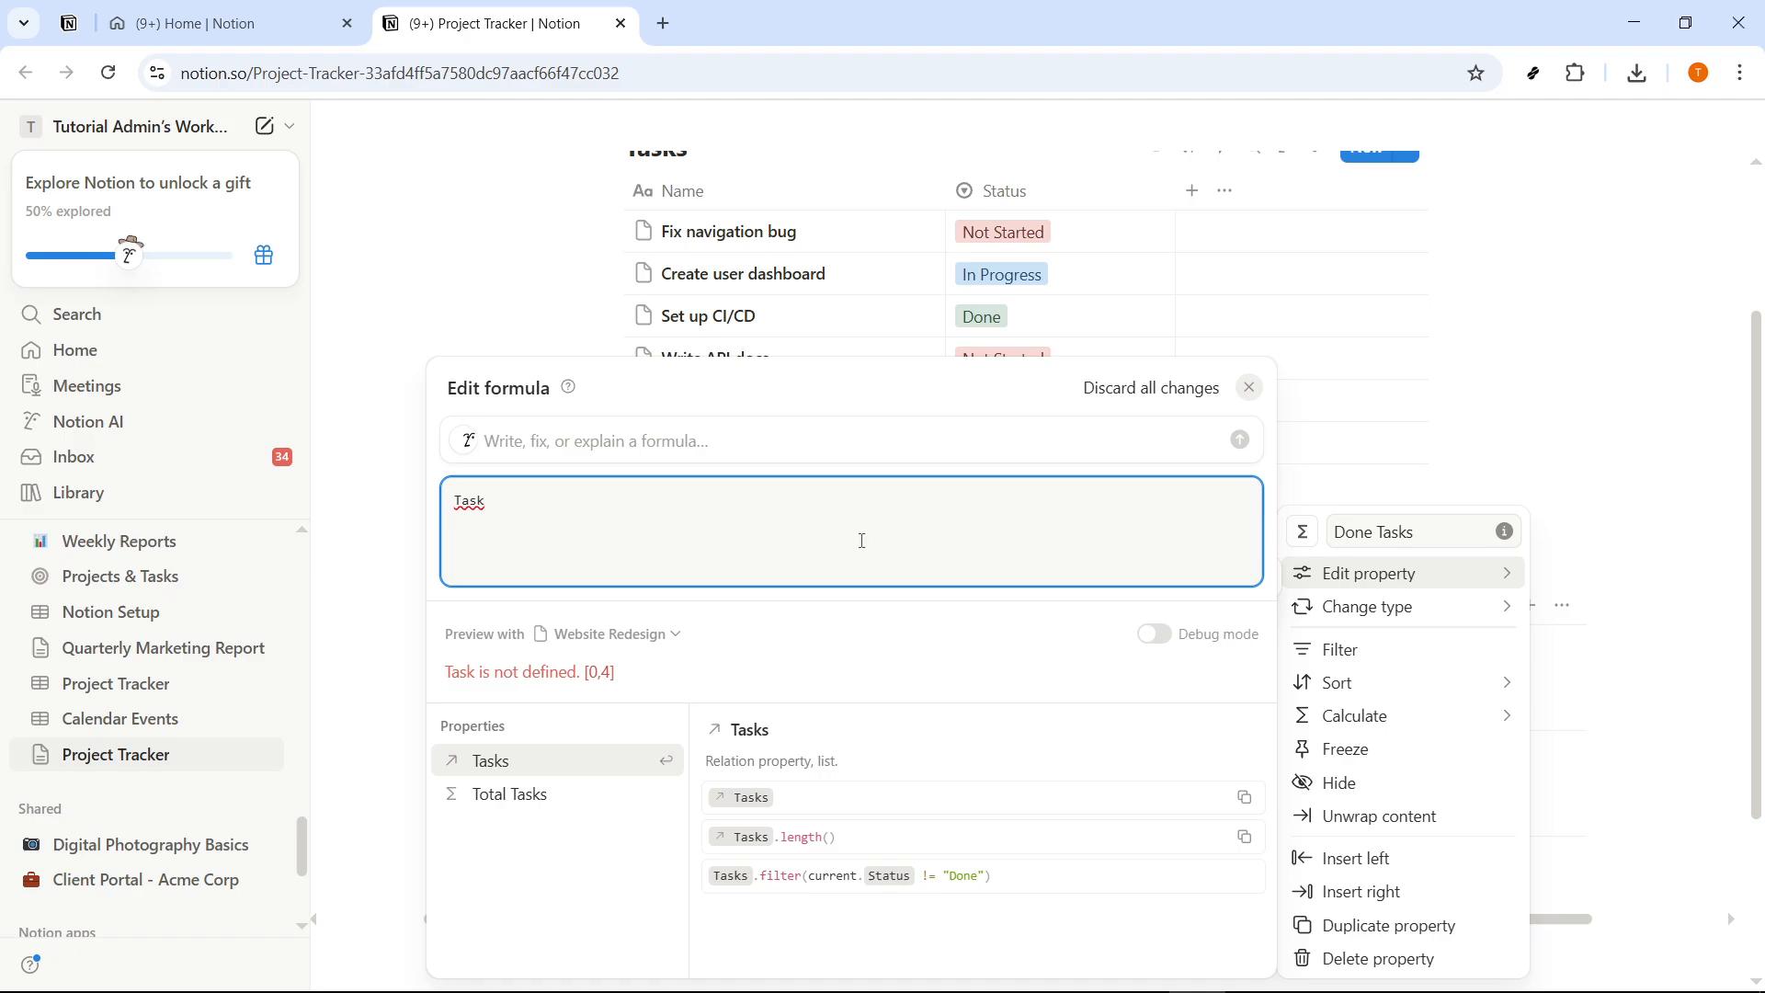
pyautogui.press('Return')
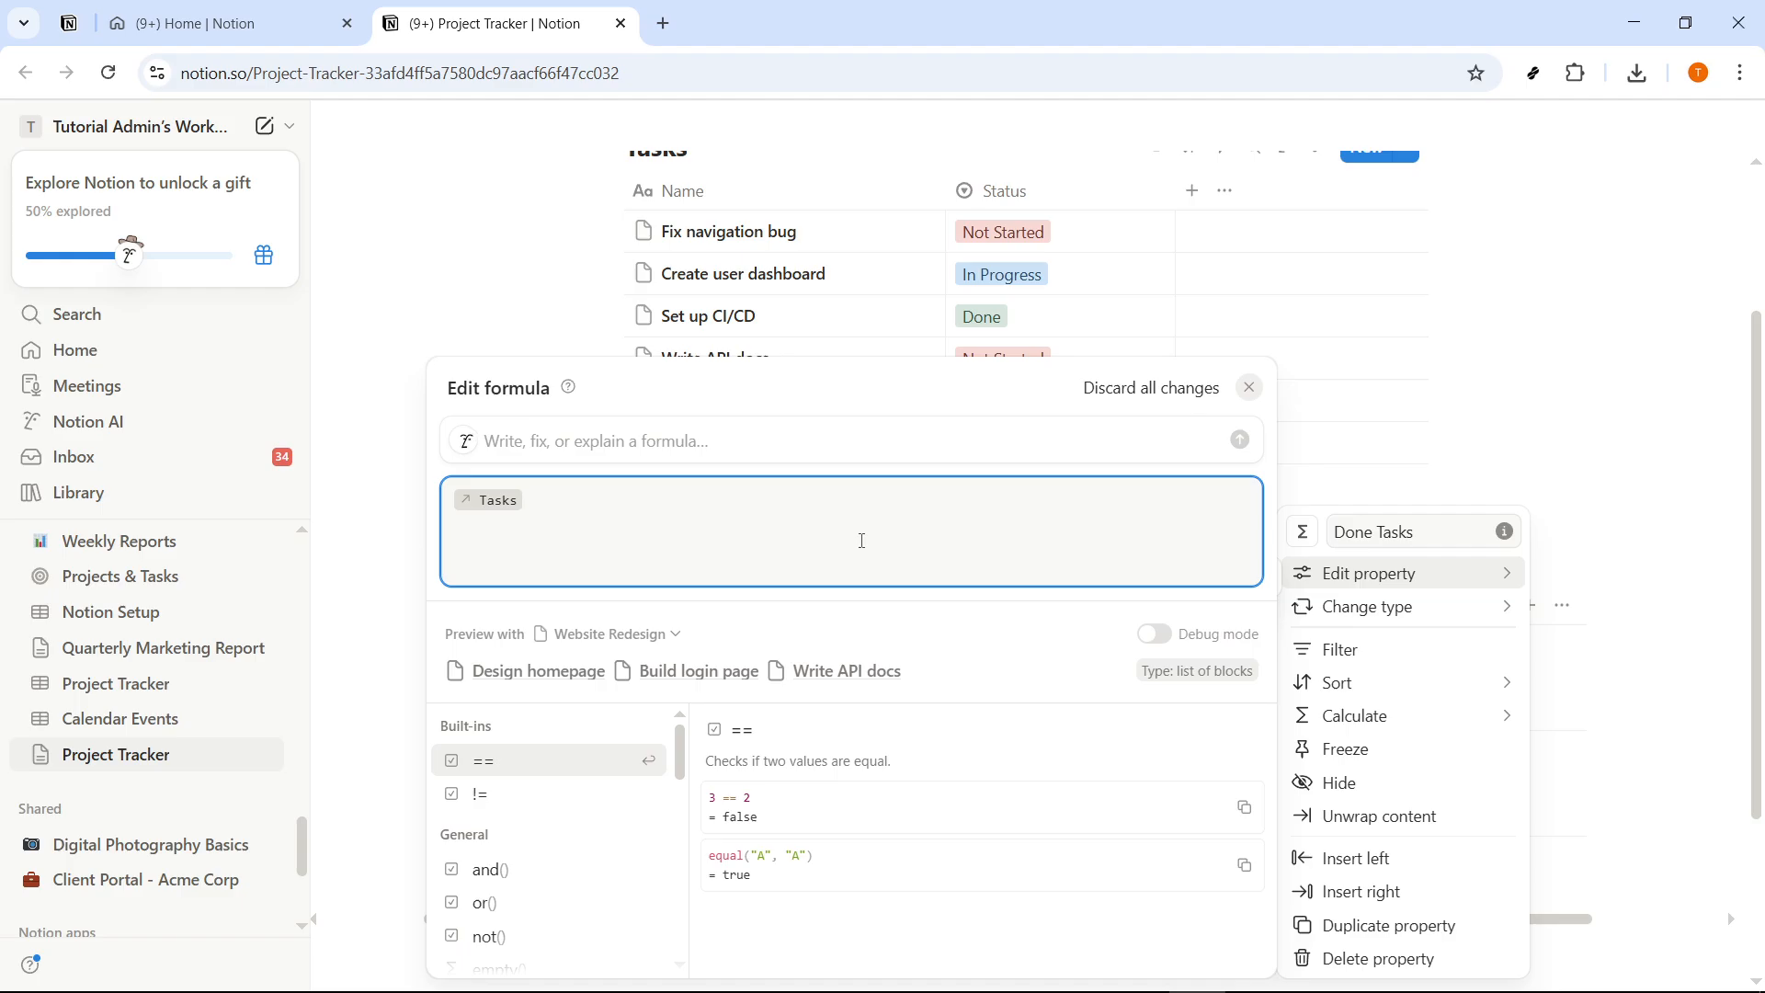
pyautogui.write('.fil')
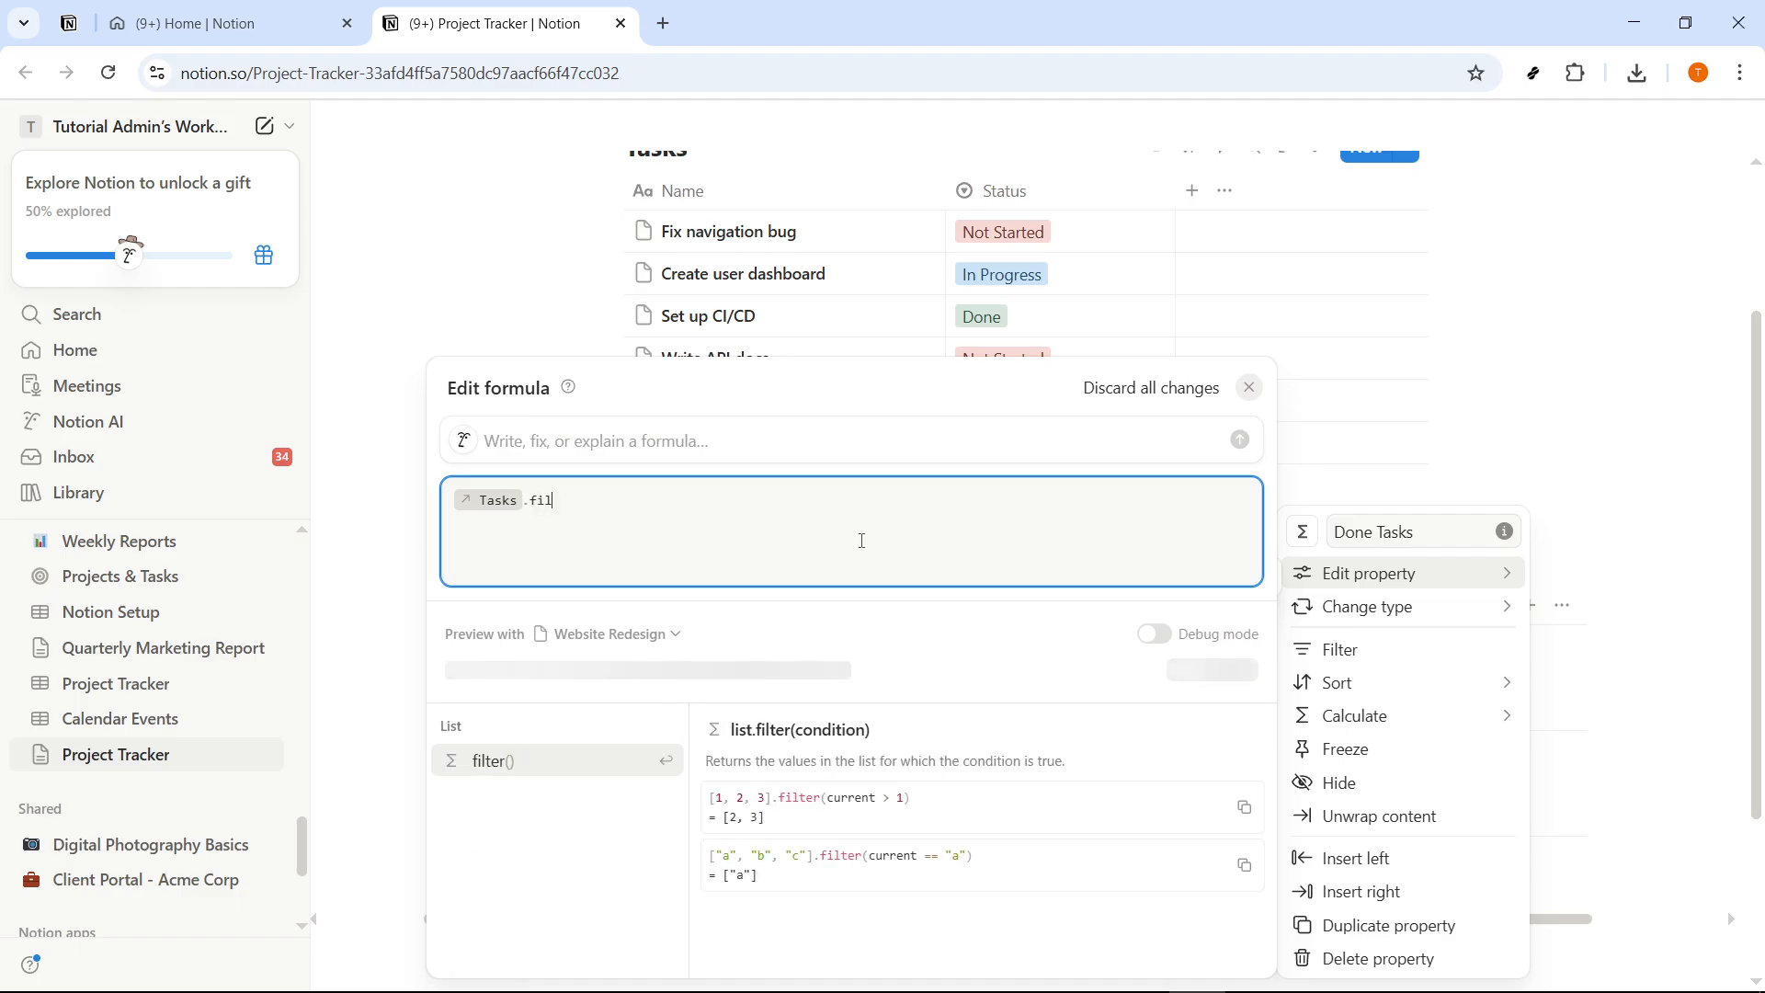
pyautogui.press('Return')
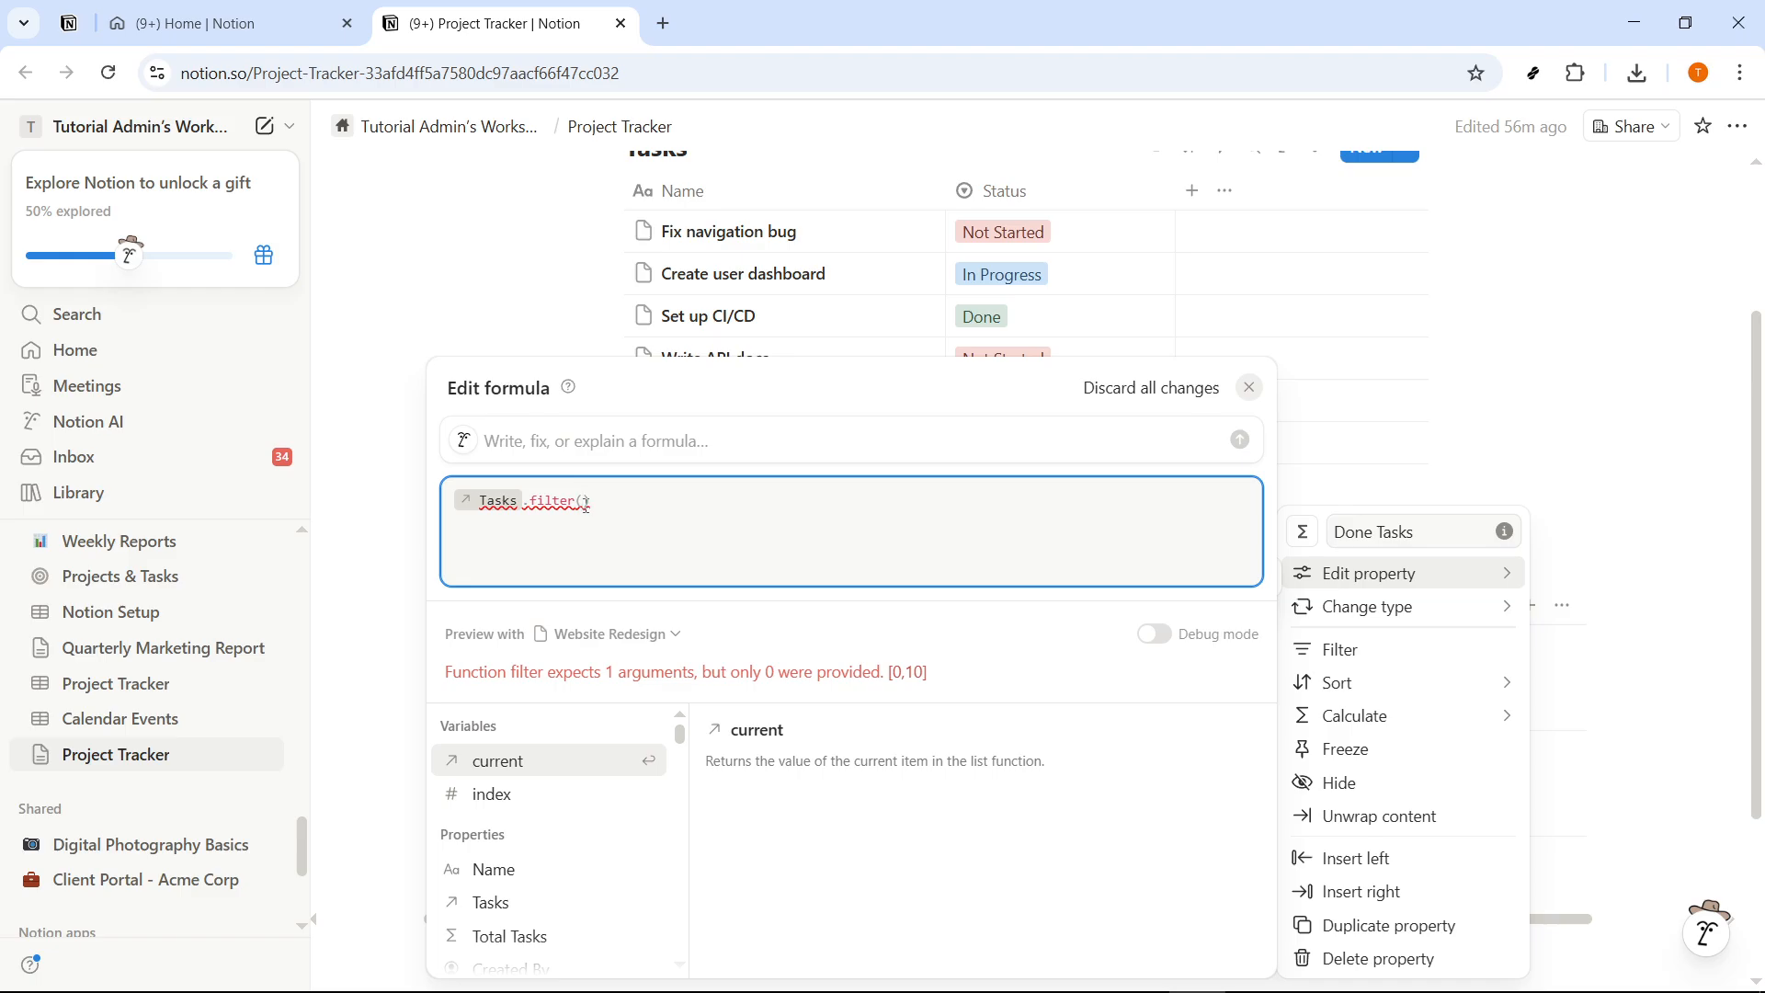
pyautogui.press('Return')
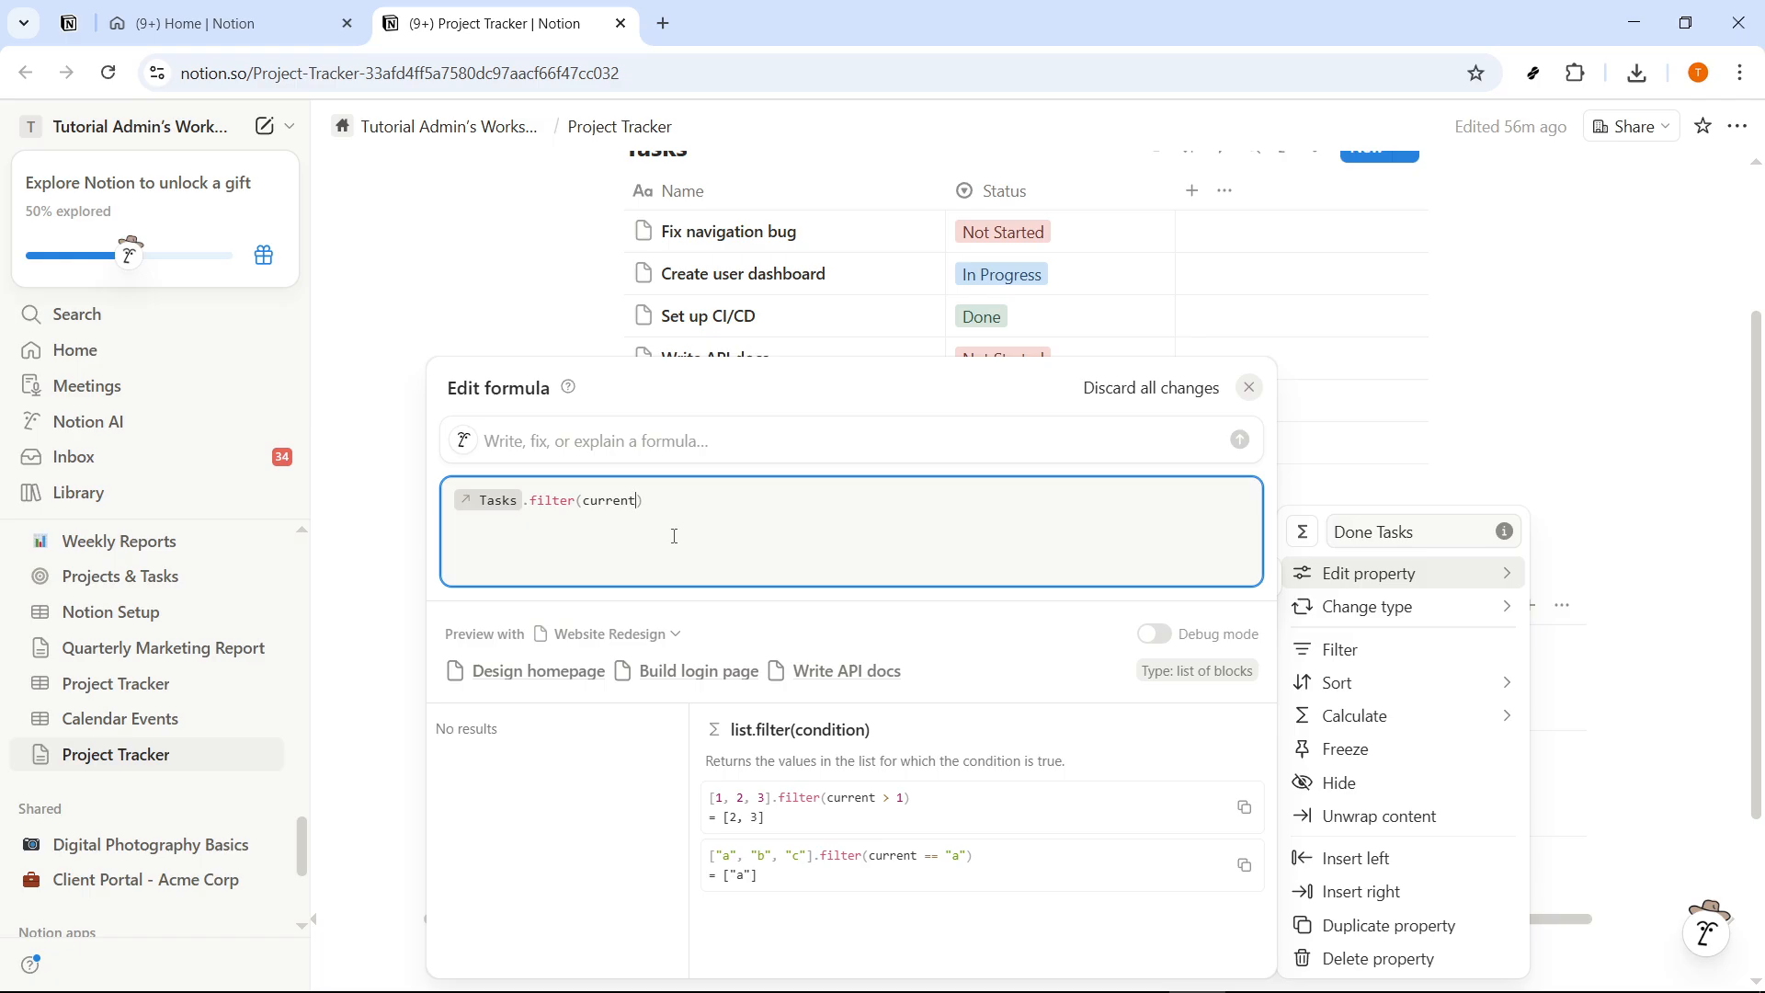
# - Complete the Done Tasks filter condition as current.Status=="Done" and close the formula editor
pyautogui.write('.s')
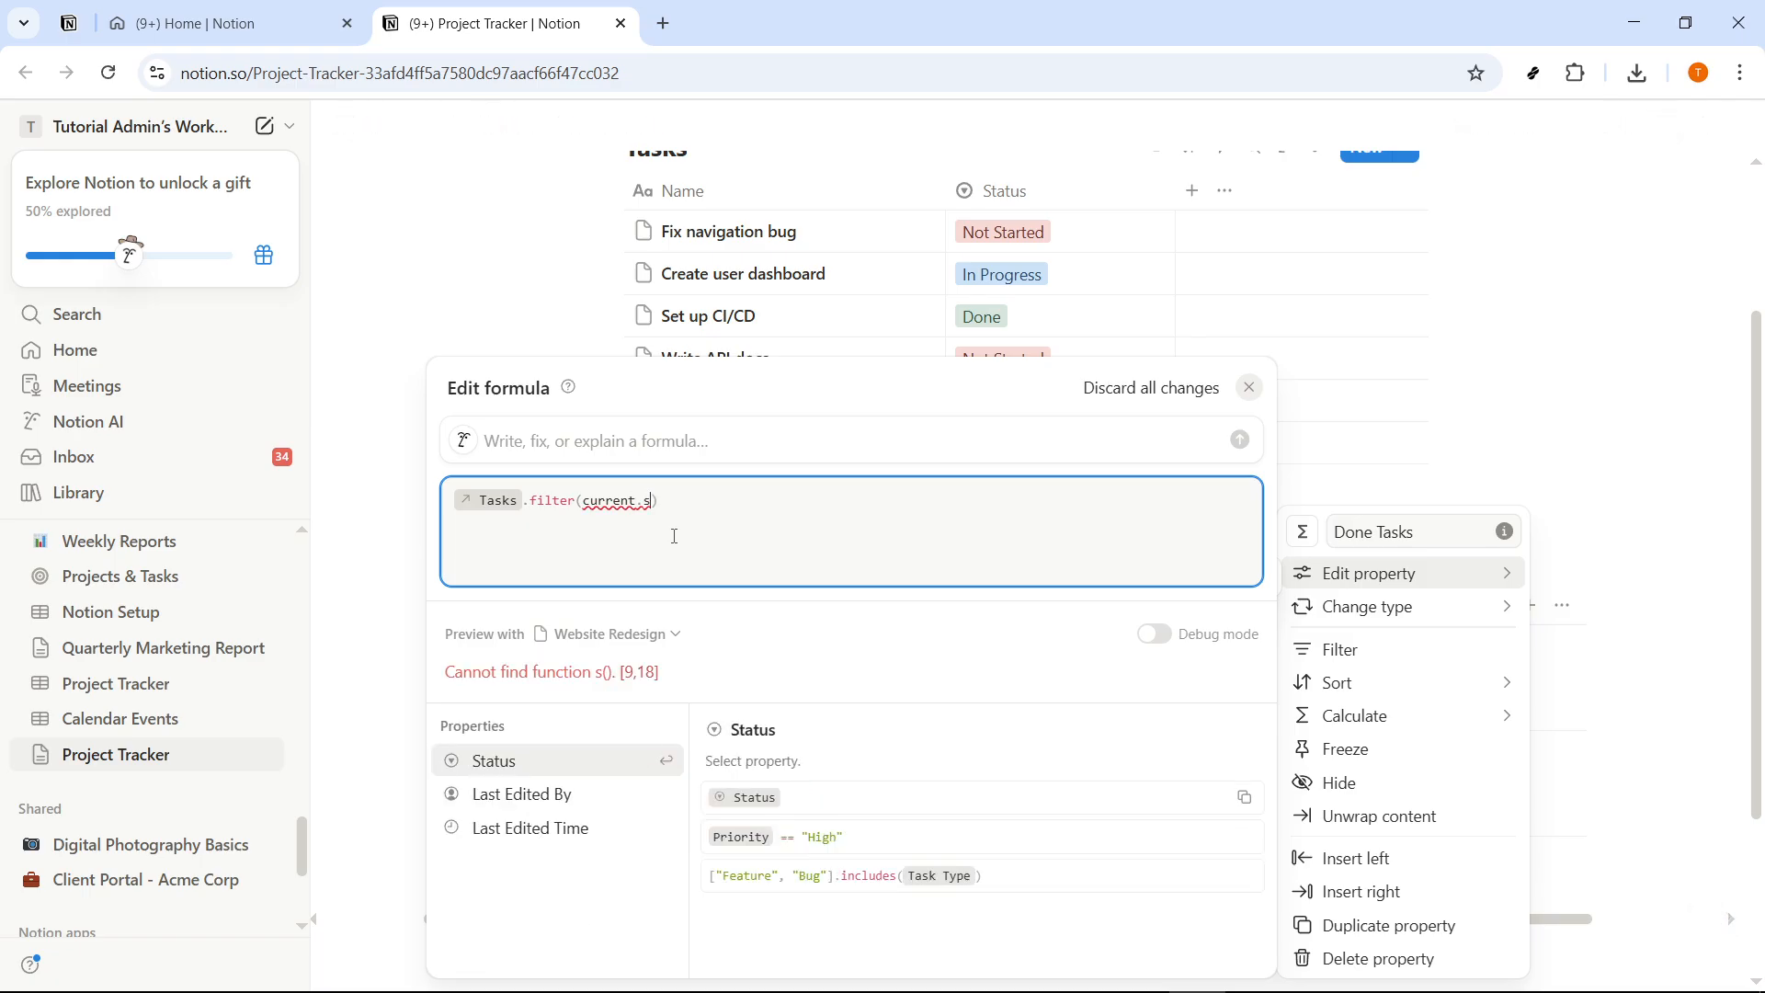
pyautogui.click(535, 768)
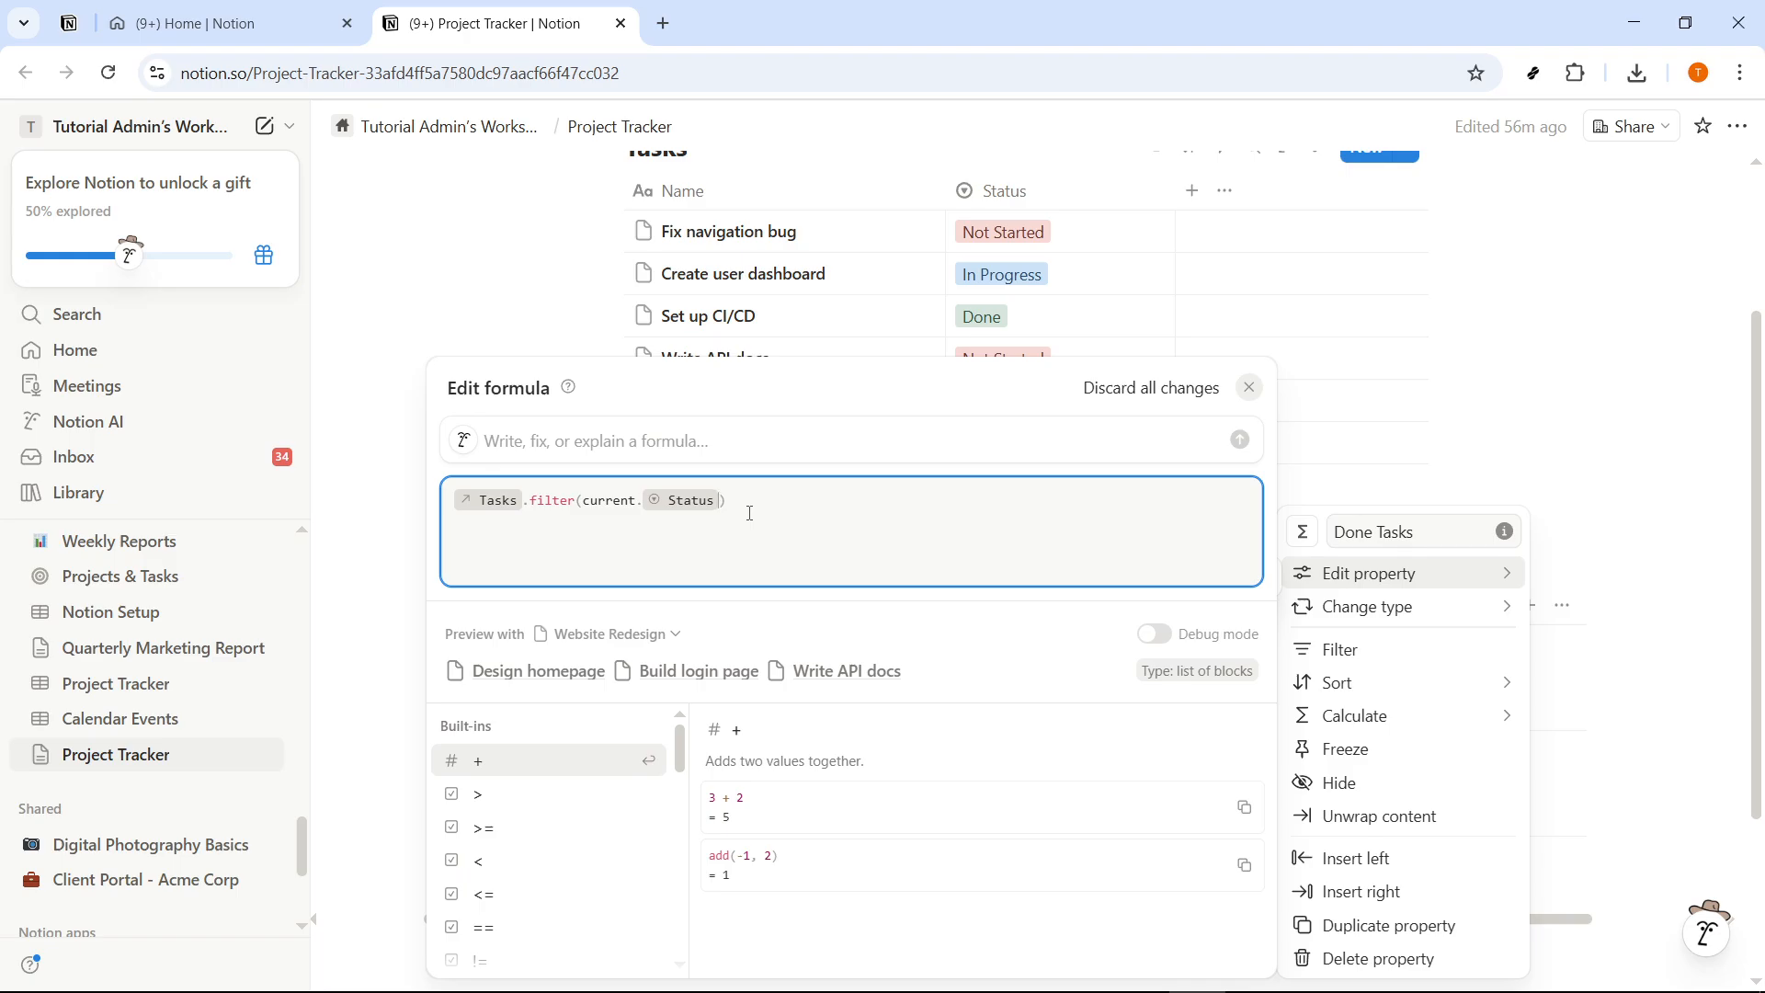
pyautogui.write('==')
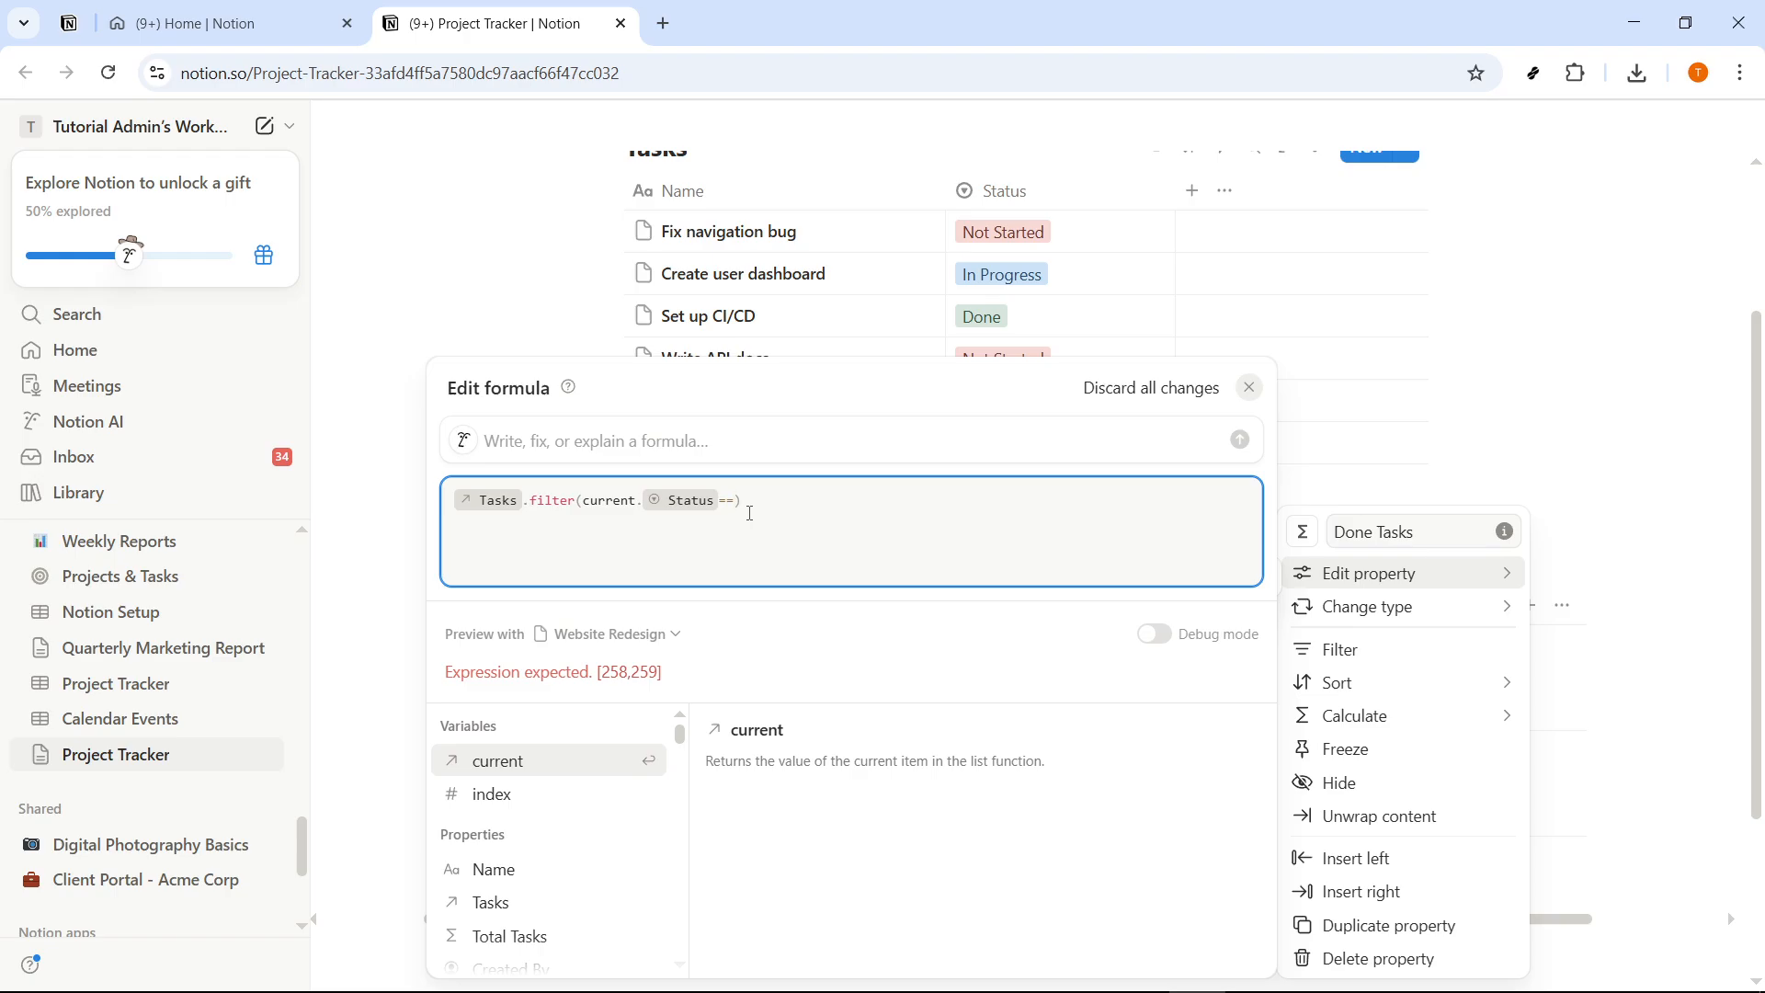
pyautogui.write('"')
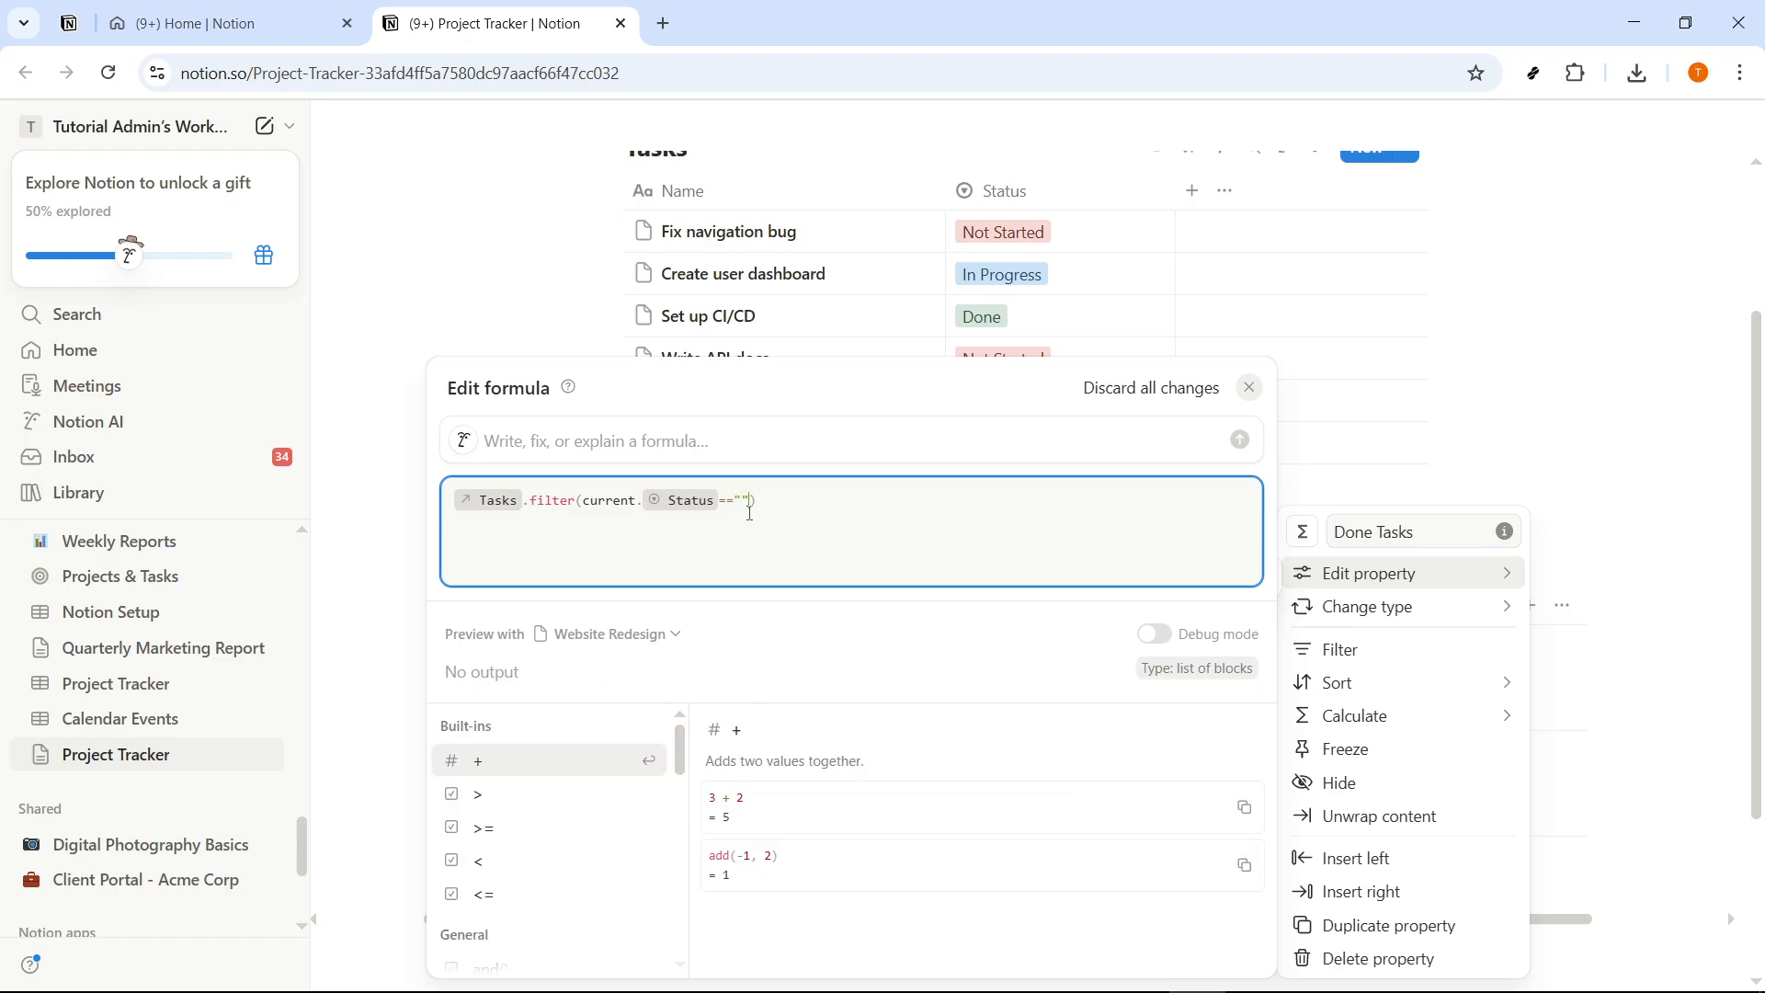
pyautogui.write('Done')
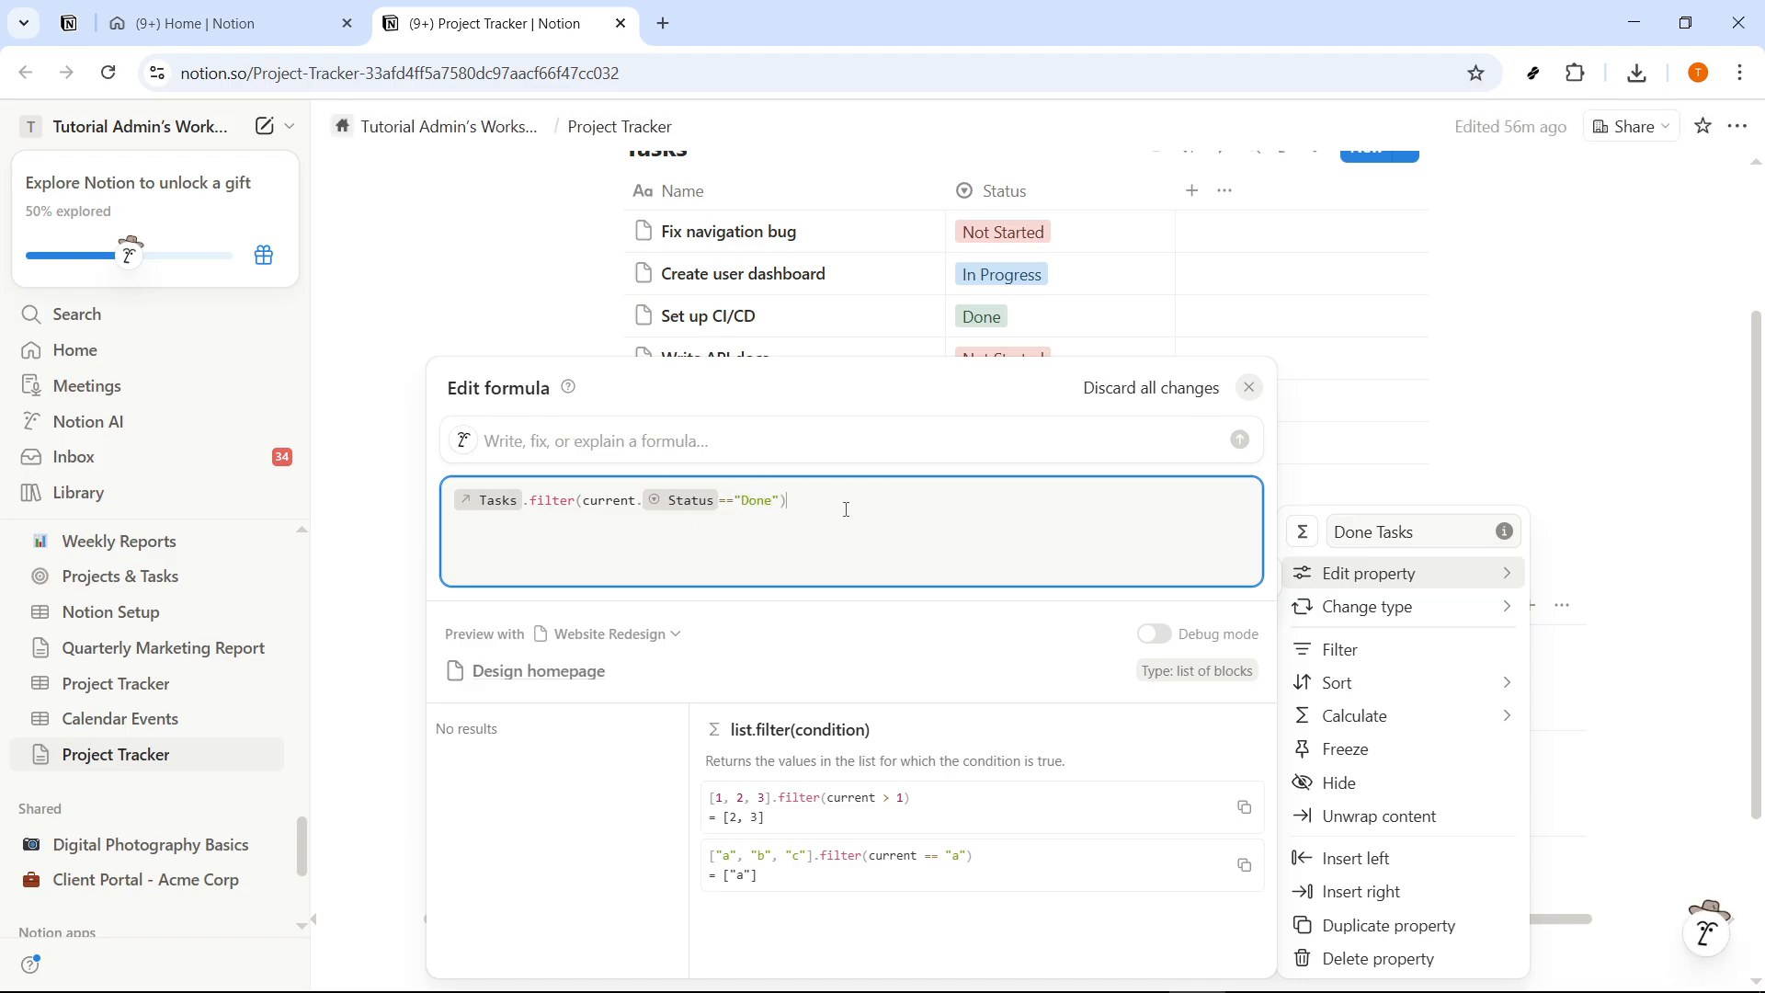
pyautogui.click(652, 544)
pyautogui.click(386, 554)
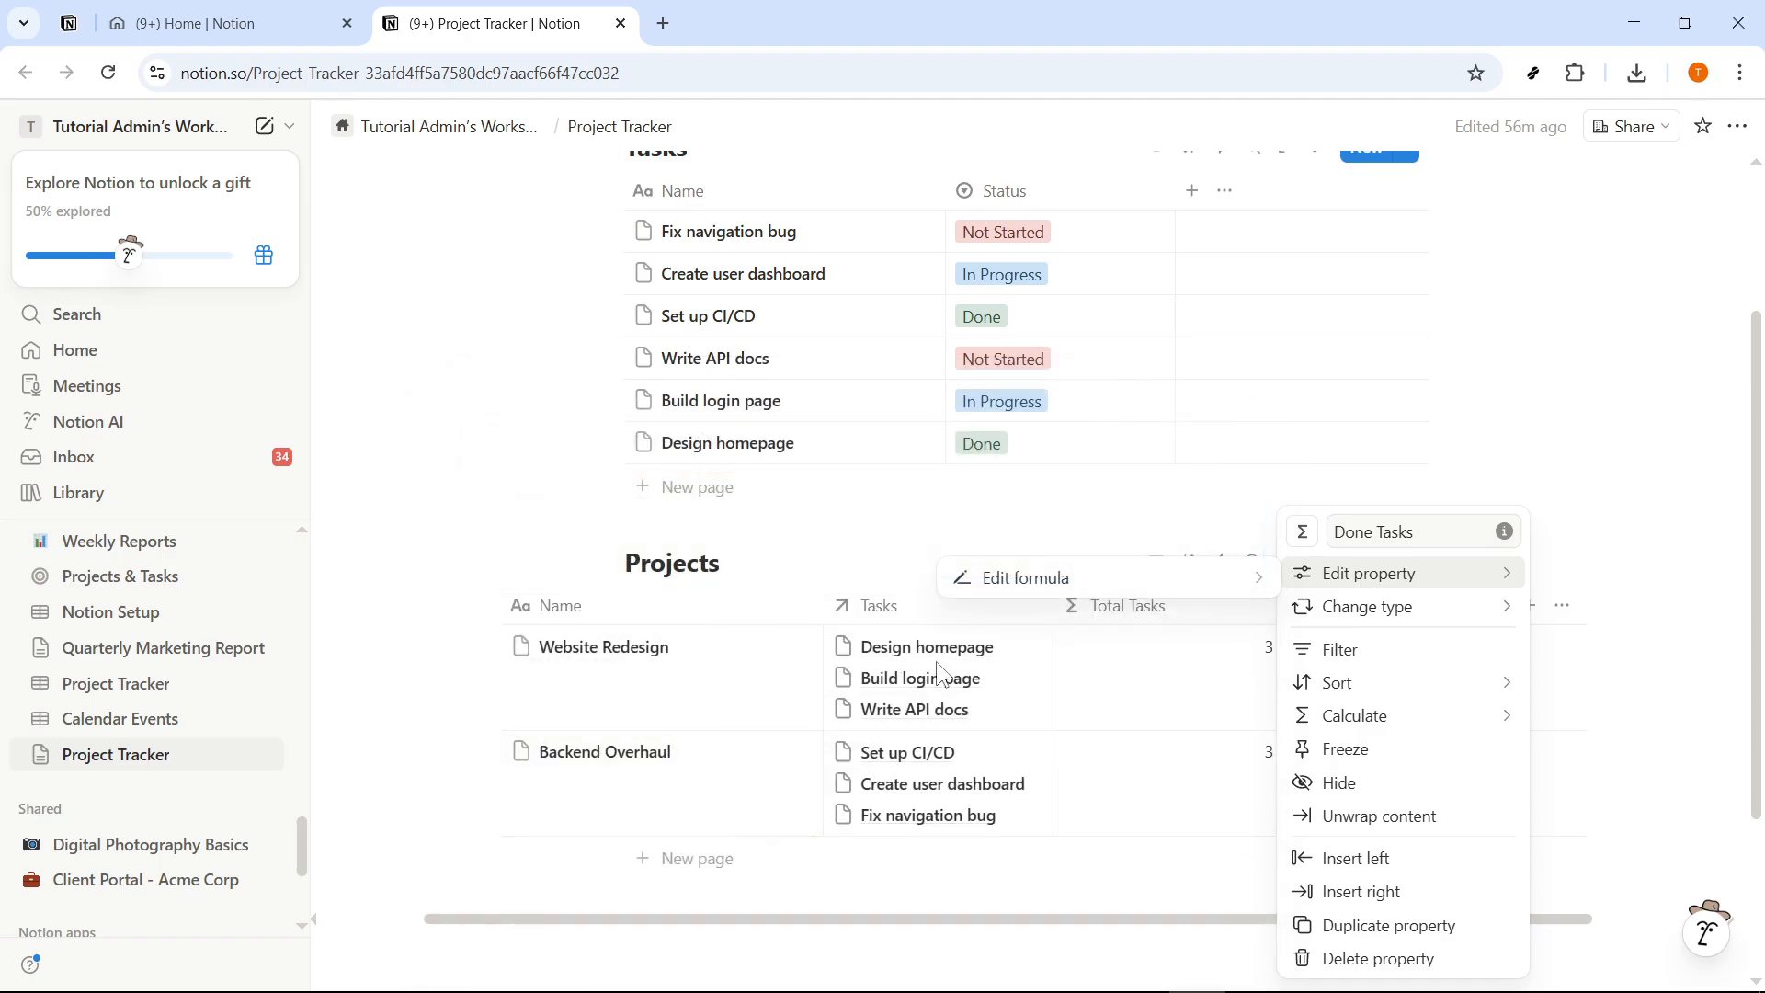
pyautogui.click(1640, 666)
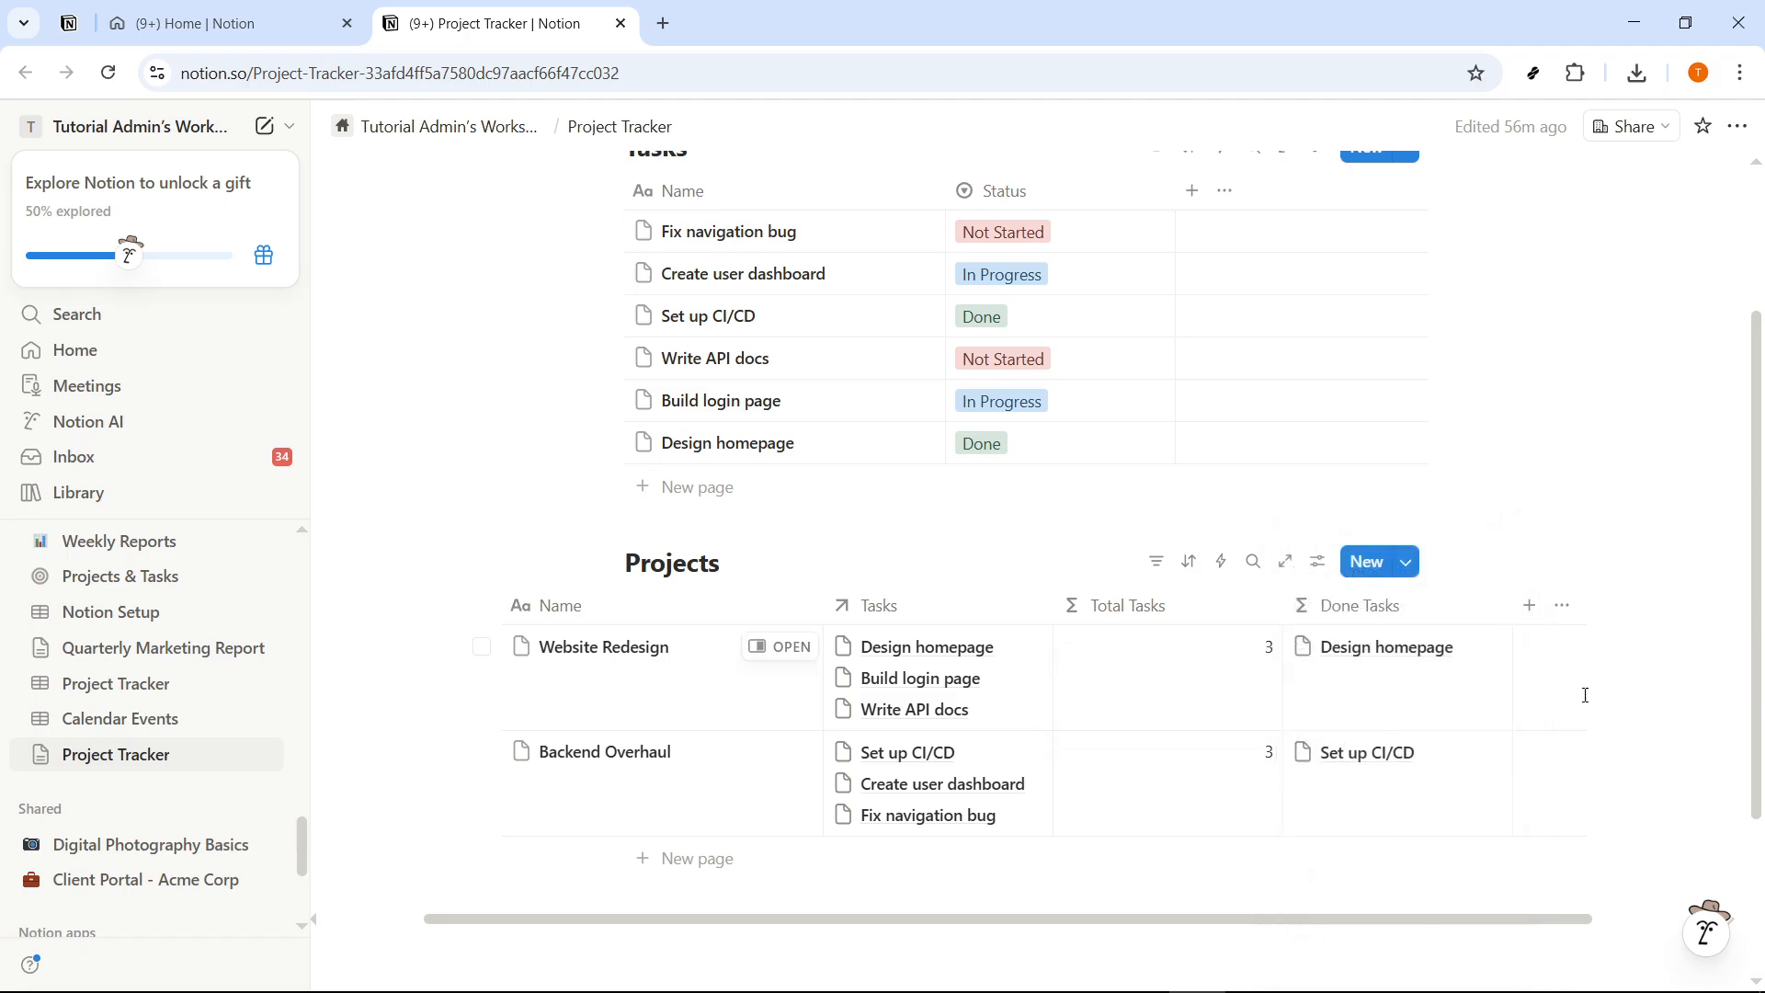
# - Append .length() to the Done Tasks formula so it counts the filtered tasks, and close the formula editor
pyautogui.click(1388, 614)
pyautogui.click(1144, 609)
pyautogui.click(1361, 622)
pyautogui.moveTo(1371, 589)
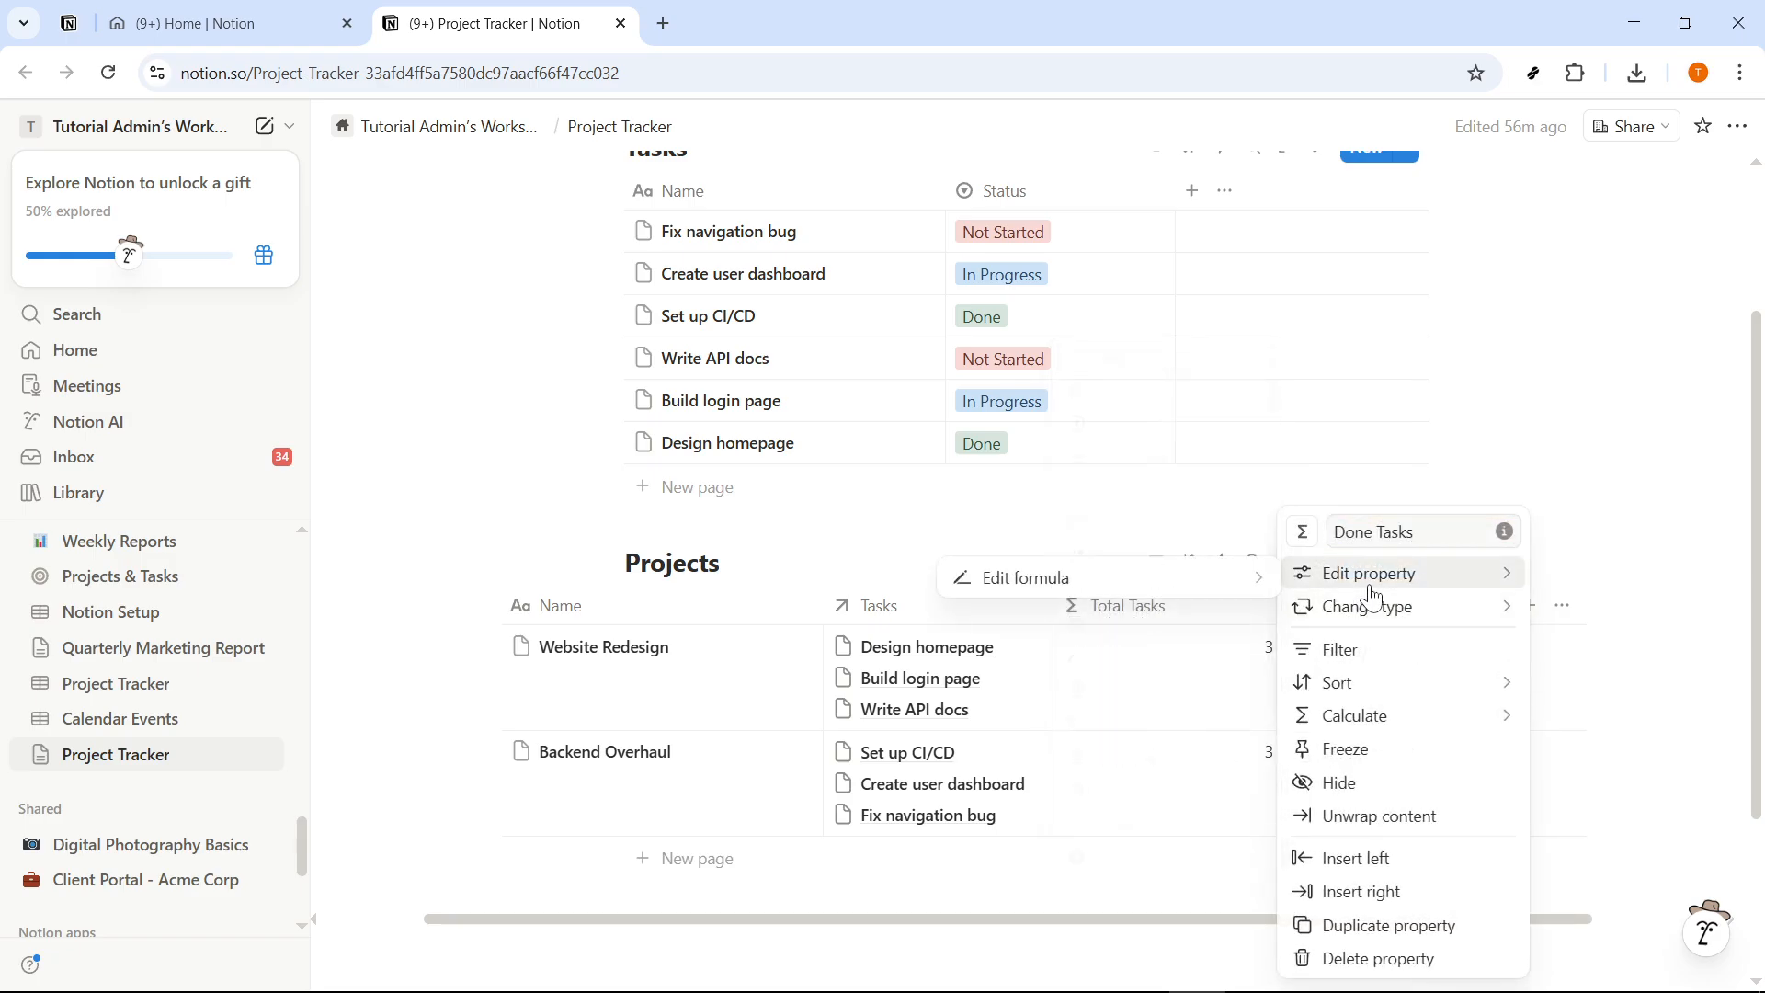
pyautogui.click(1147, 581)
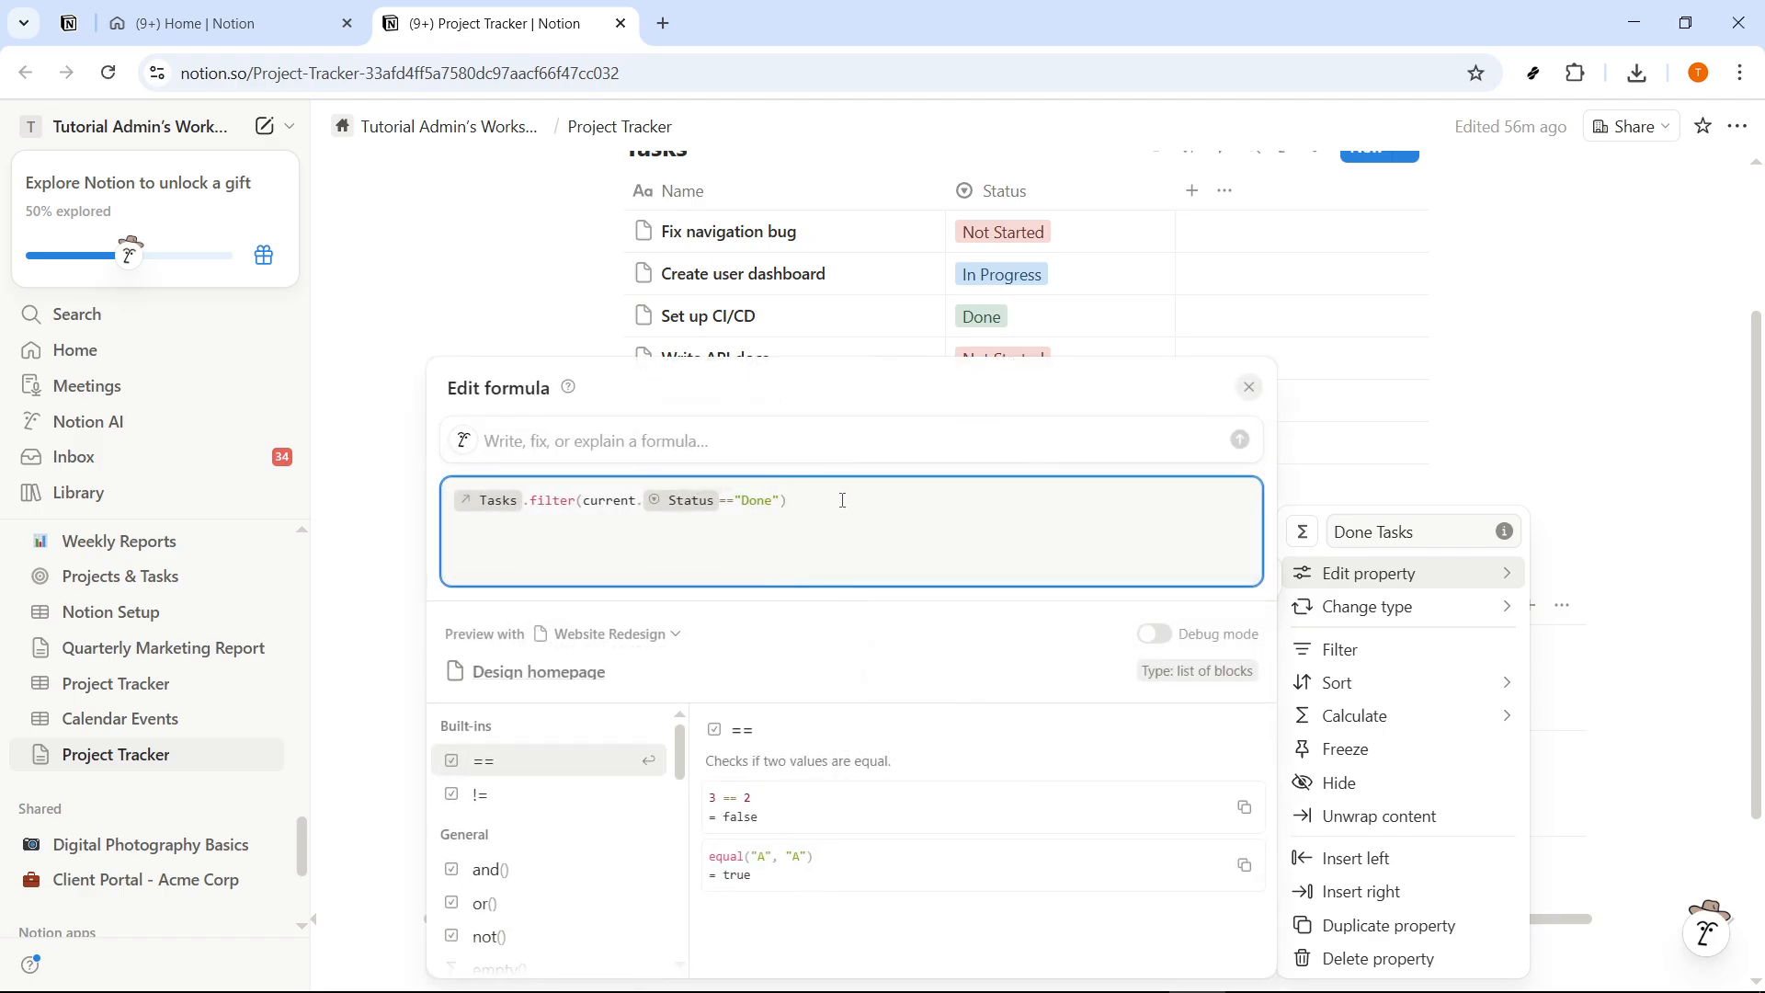
pyautogui.write('.le')
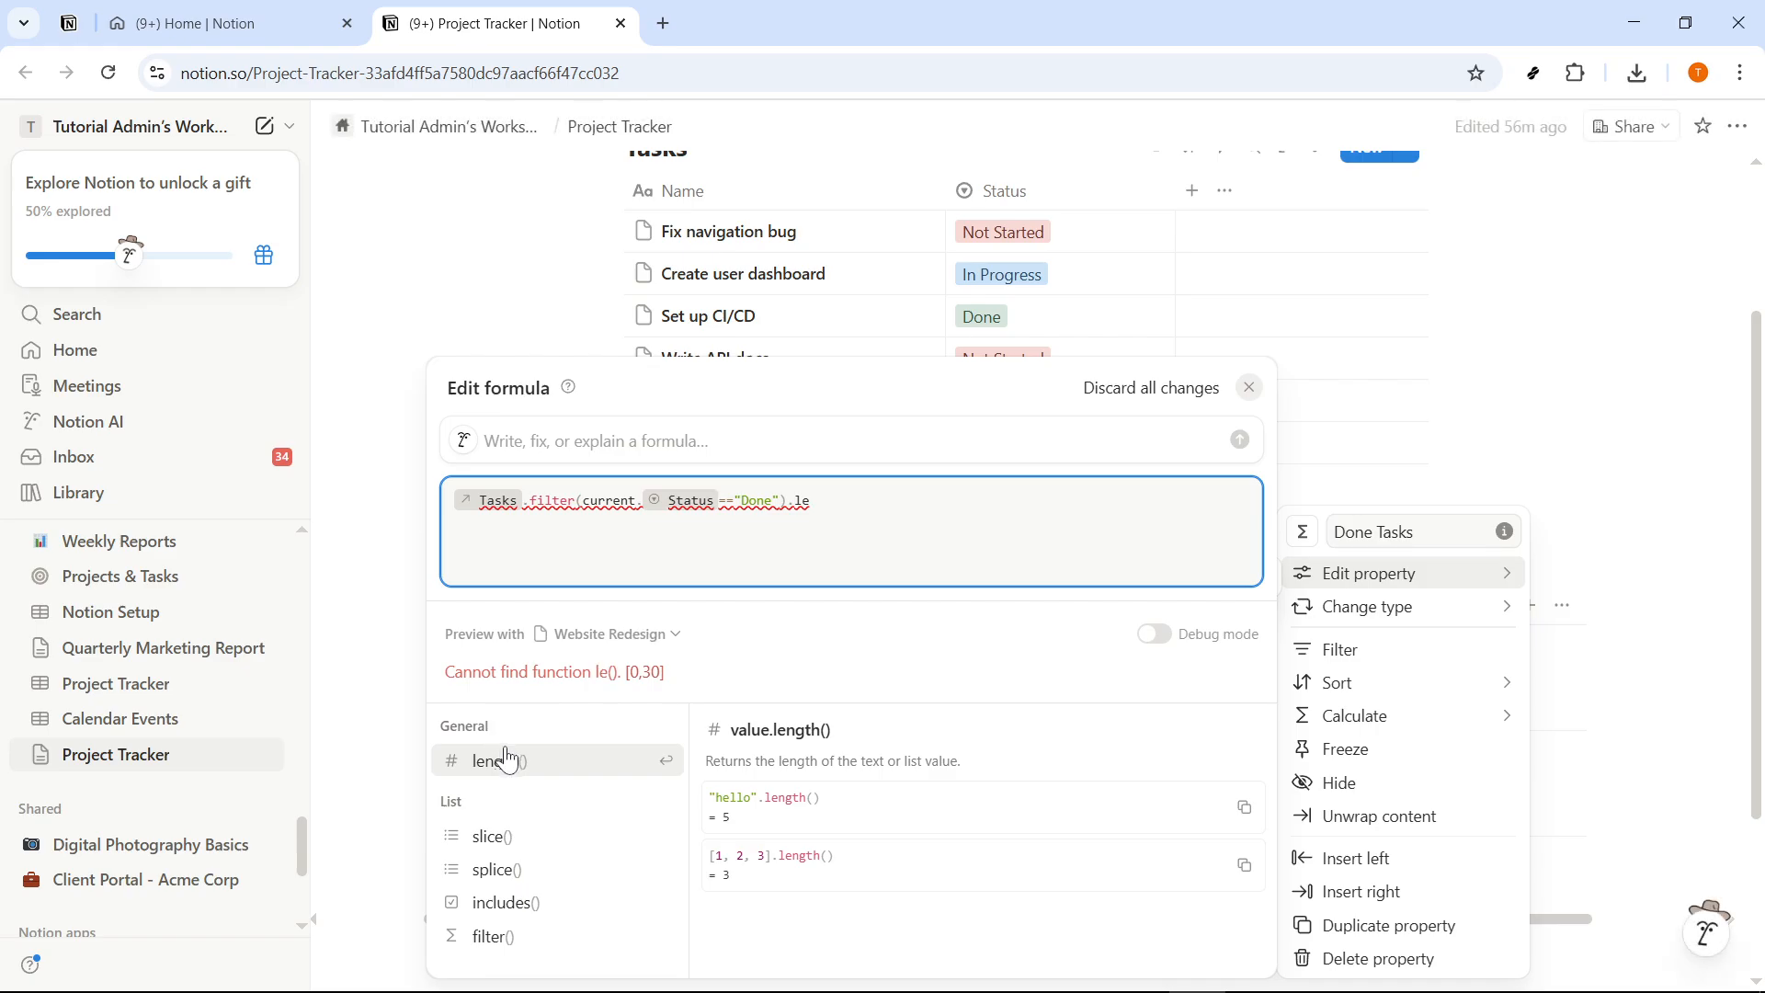
pyautogui.click(506, 759)
pyautogui.moveTo(870, 500); pyautogui.dragTo(457, 499)
pyautogui.click(373, 625)
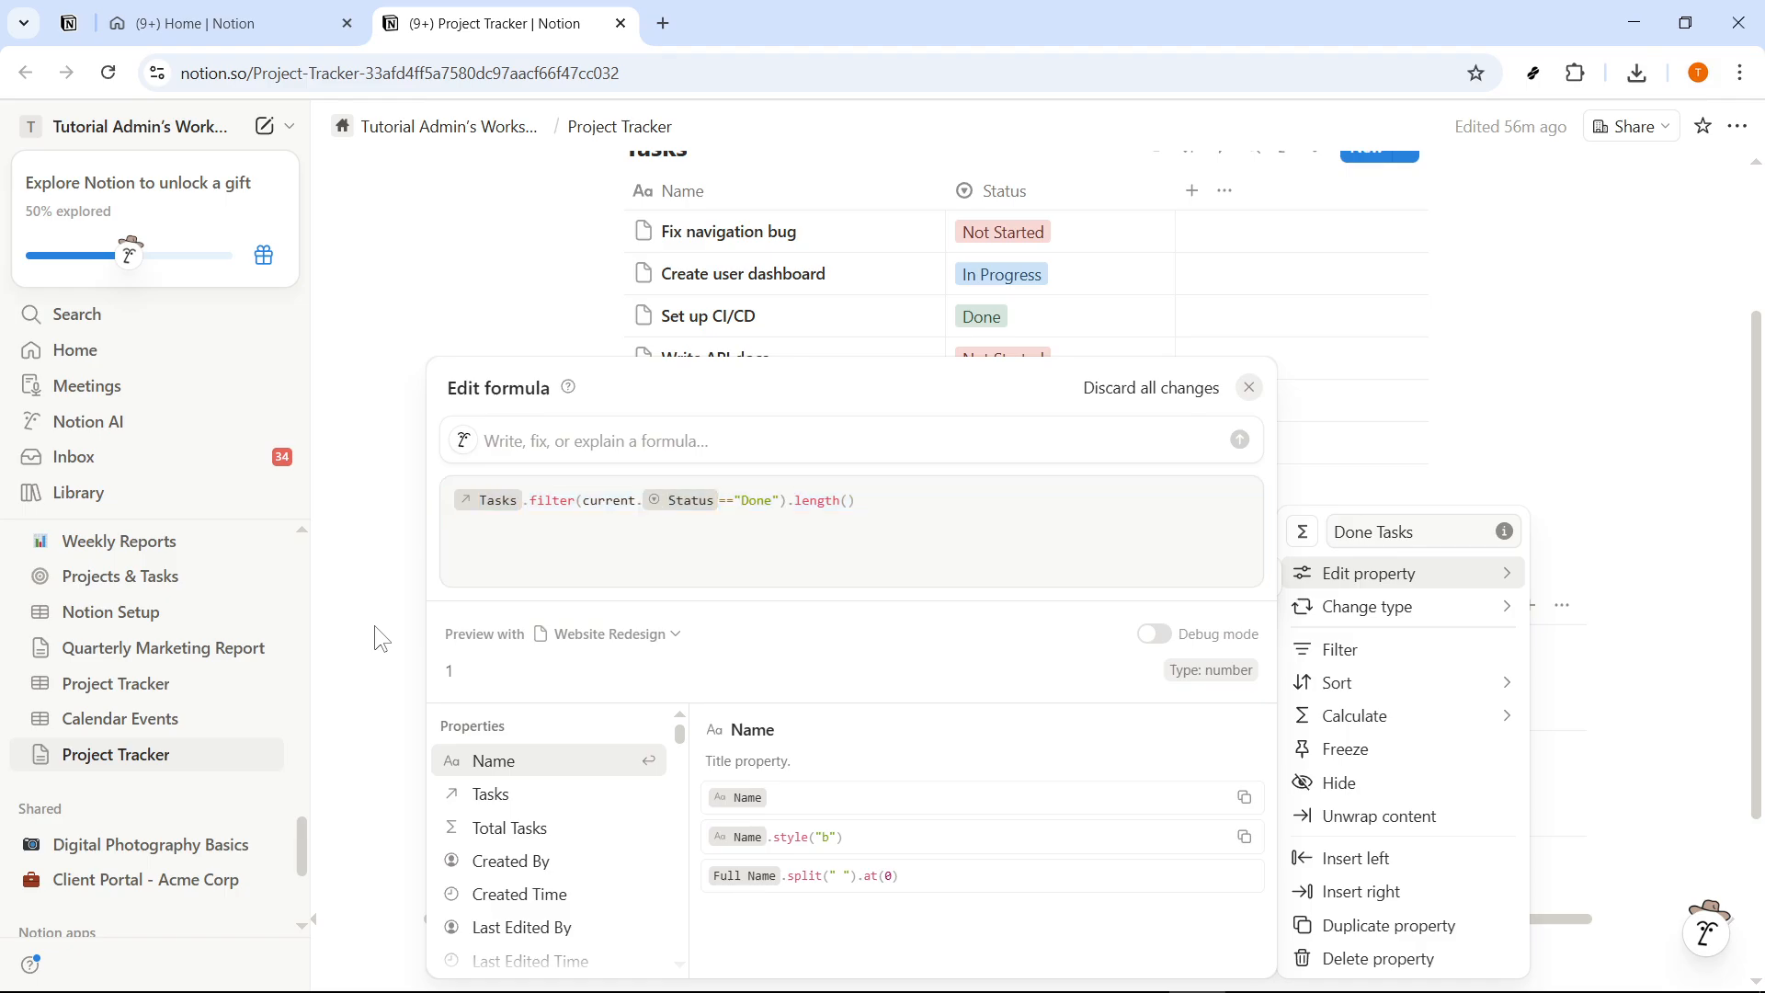
pyautogui.click(371, 628)
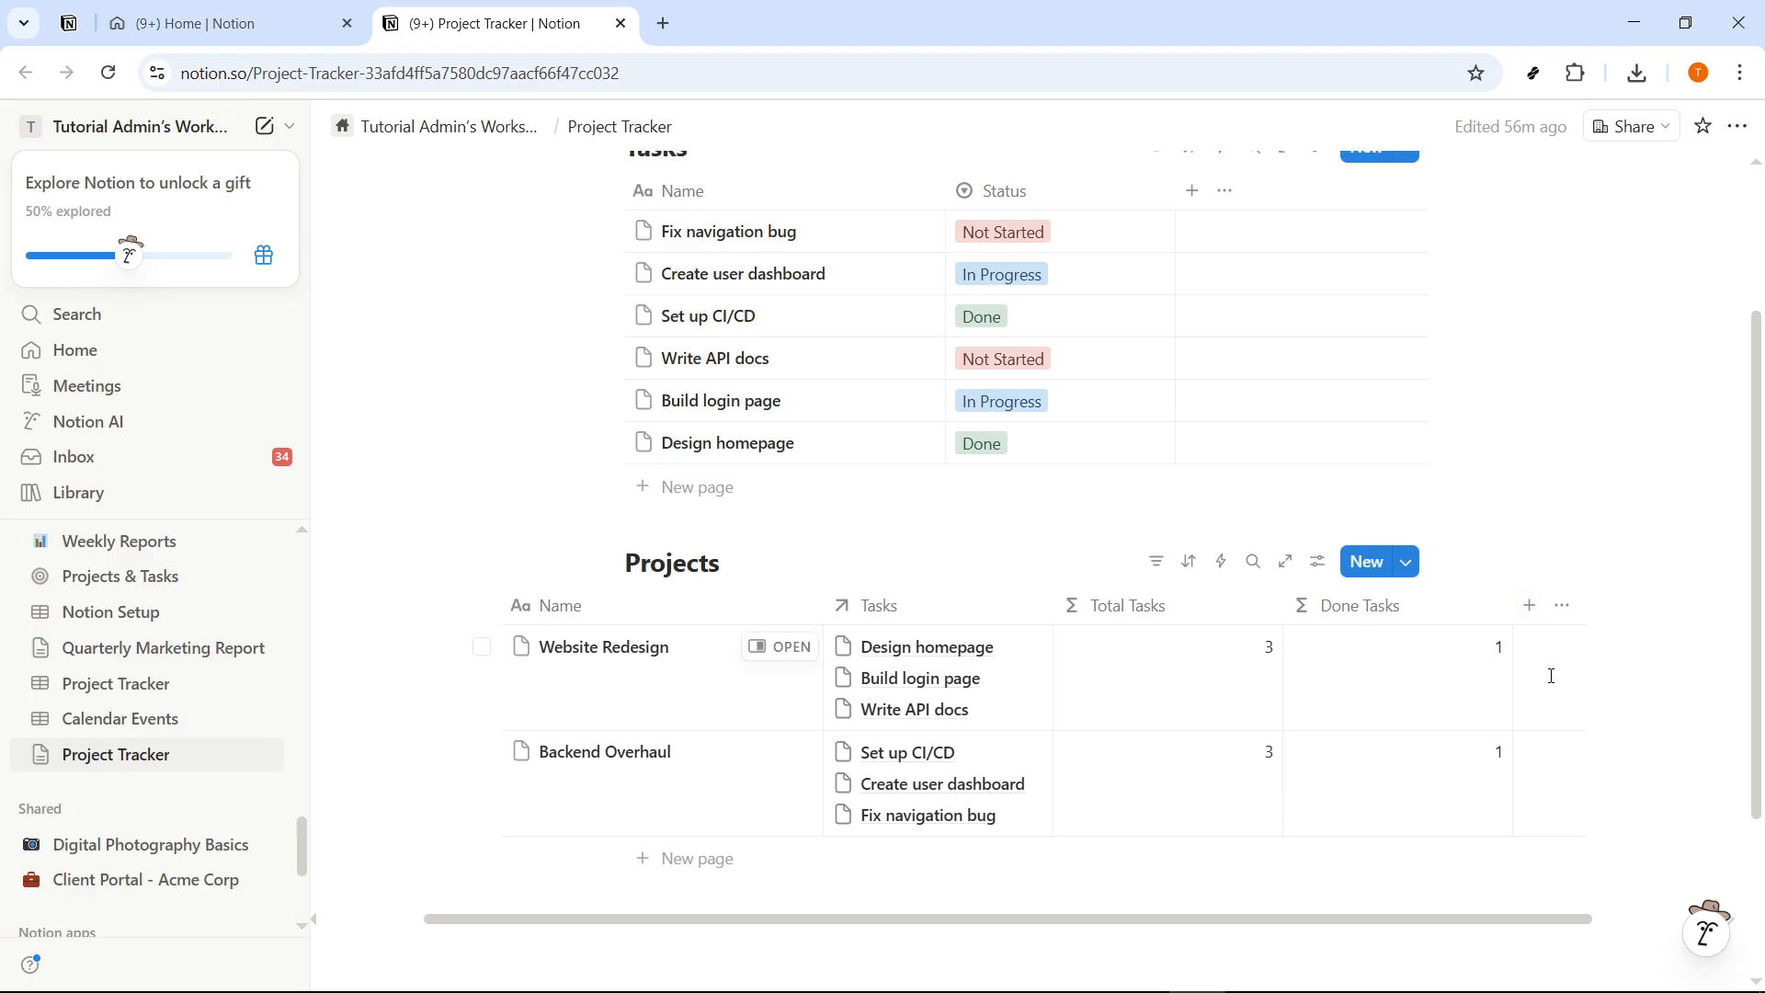
# - Add a formula property named "Not Started" to the Projects database
pyautogui.click(1530, 605)
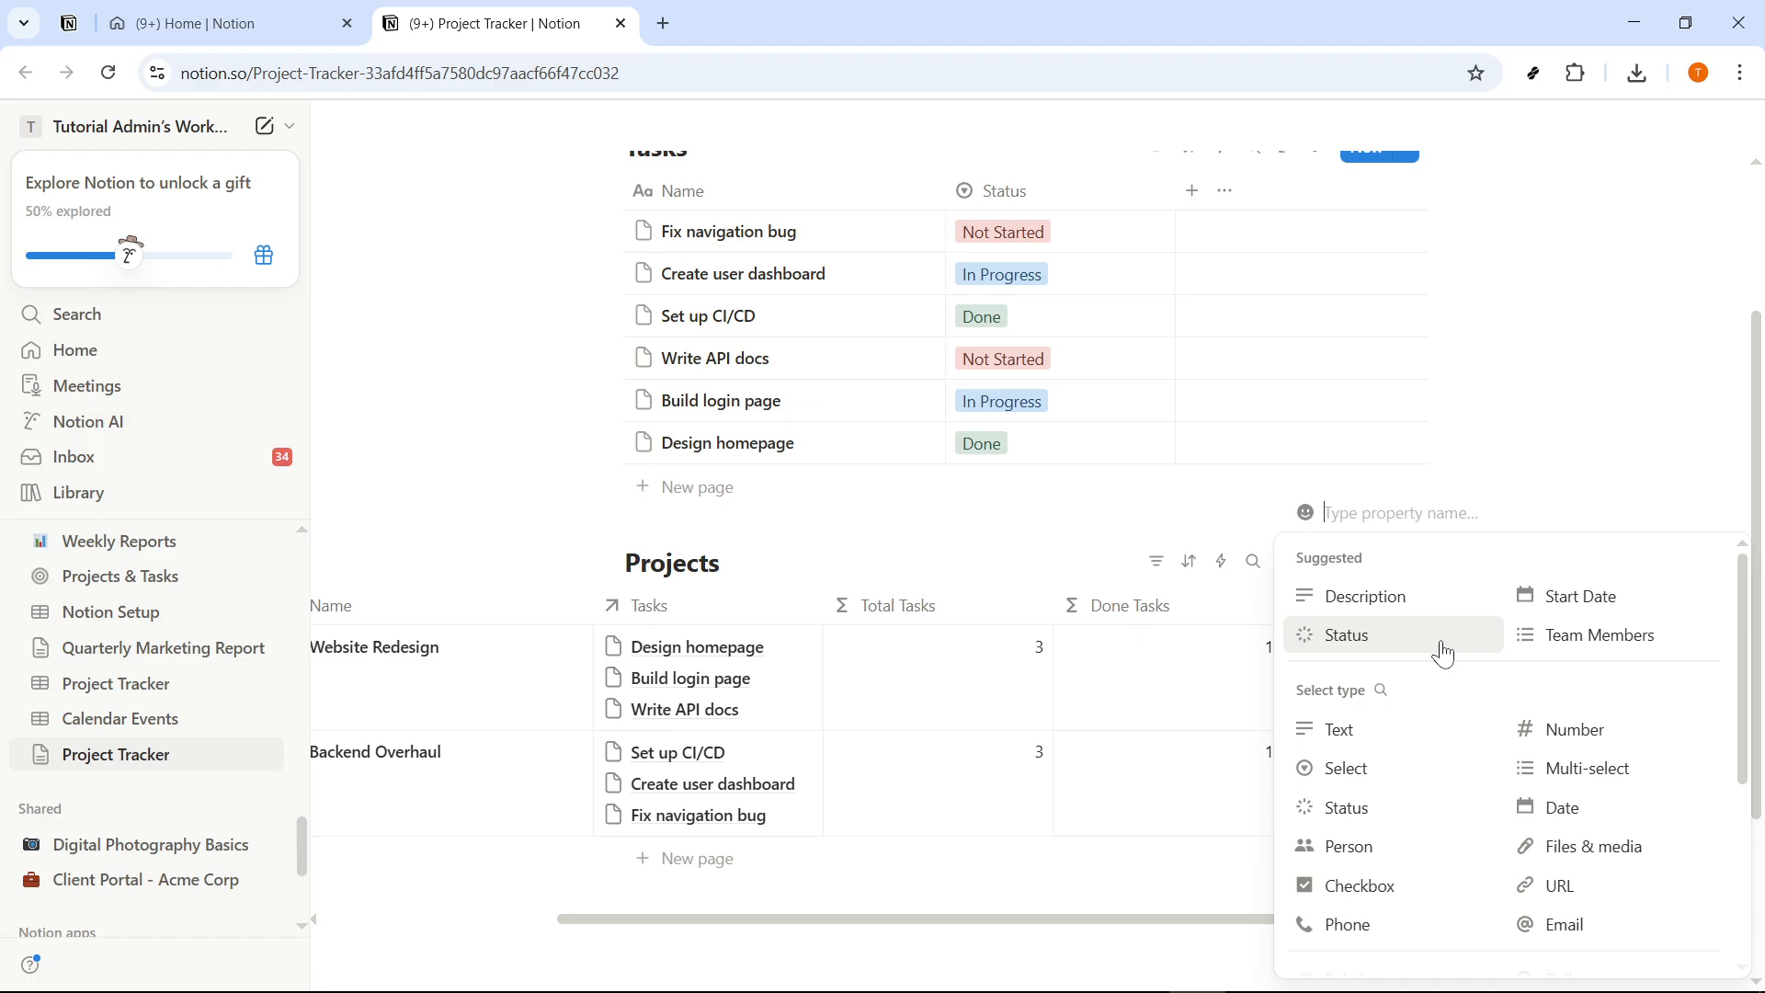
pyautogui.write('Not Started')
pyautogui.scroll(-3, 1366, 714)
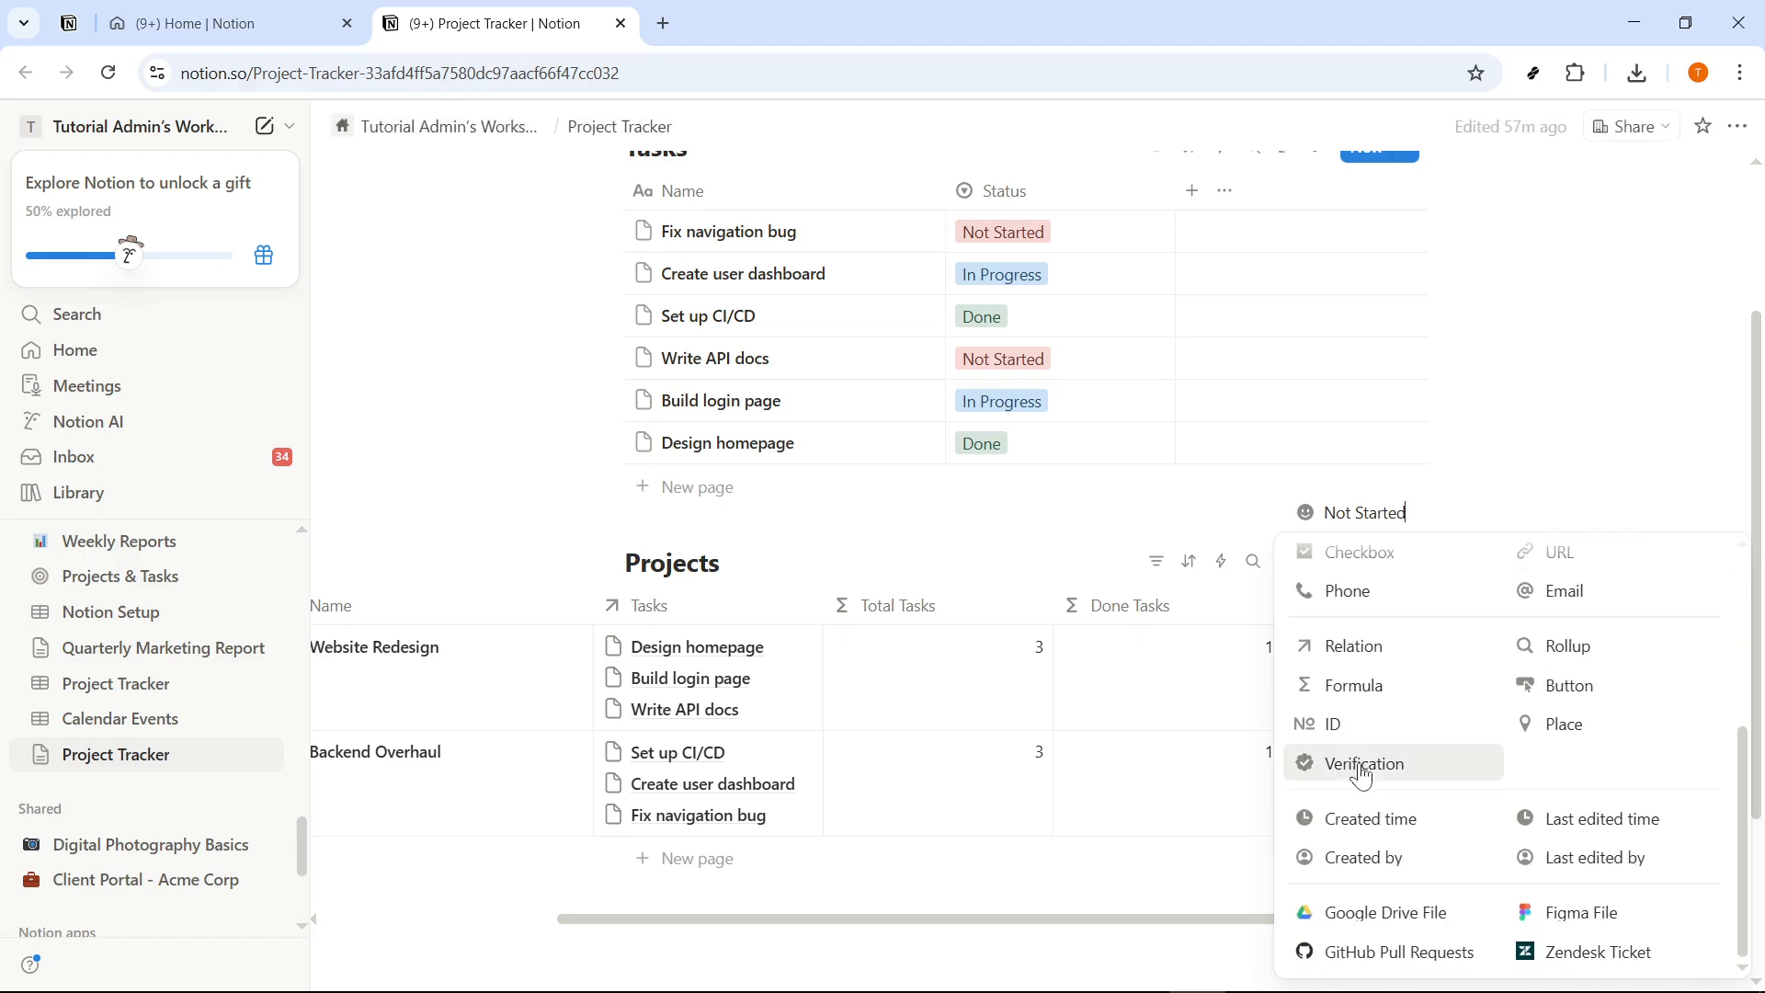
pyautogui.click(1392, 698)
# - Open the Not Started formula for editing, bring up the Notepad notes beside it, and start the formula with the Tasks relation
pyautogui.click(1416, 620)
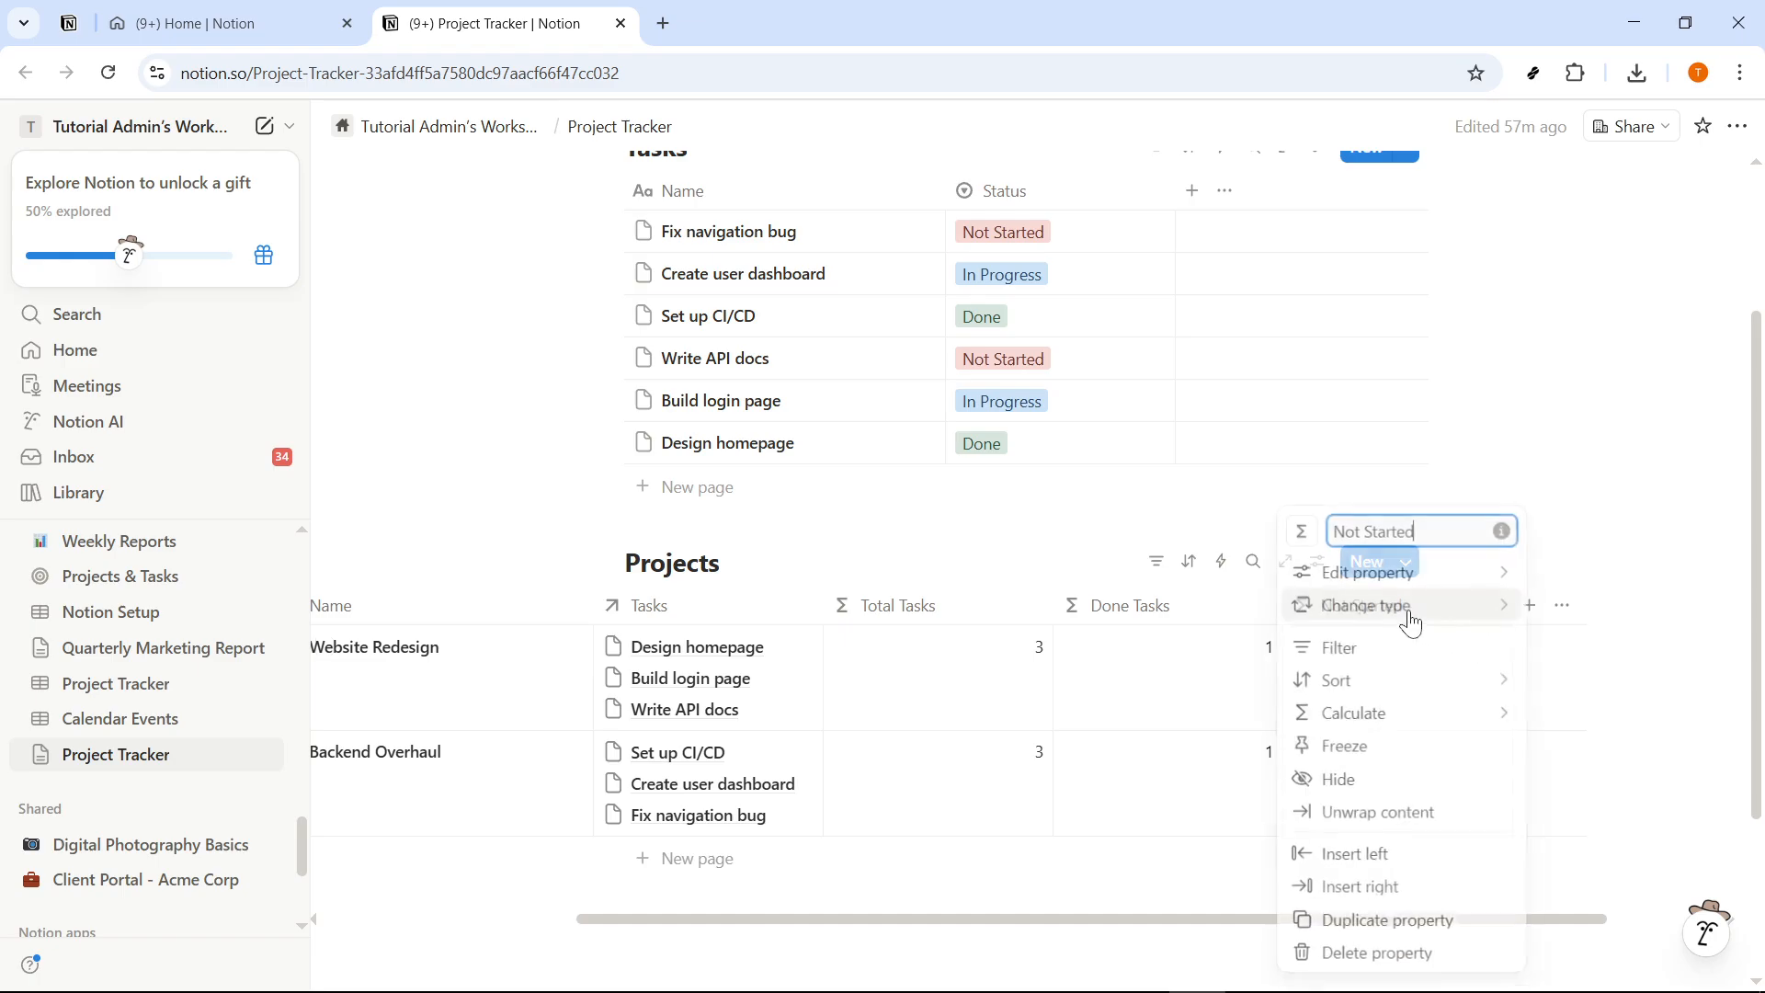
pyautogui.moveTo(1398, 573)
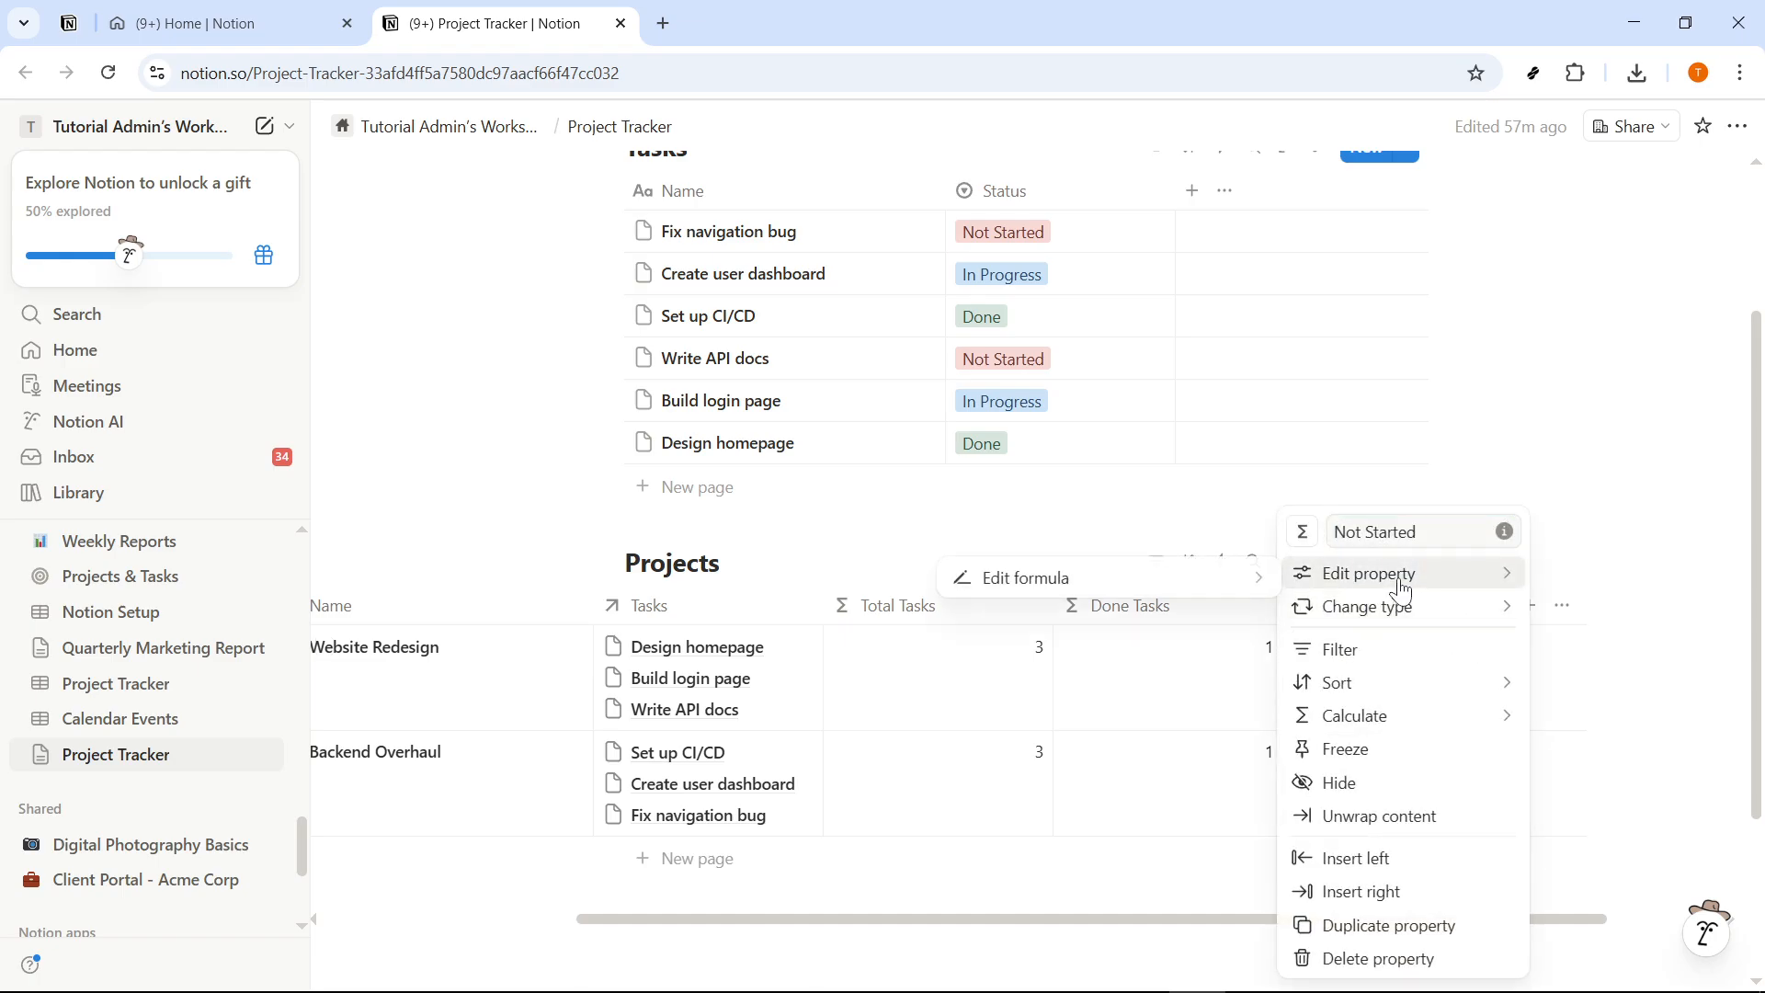
pyautogui.click(1109, 579)
pyautogui.hotkey('alt', 'Tab')
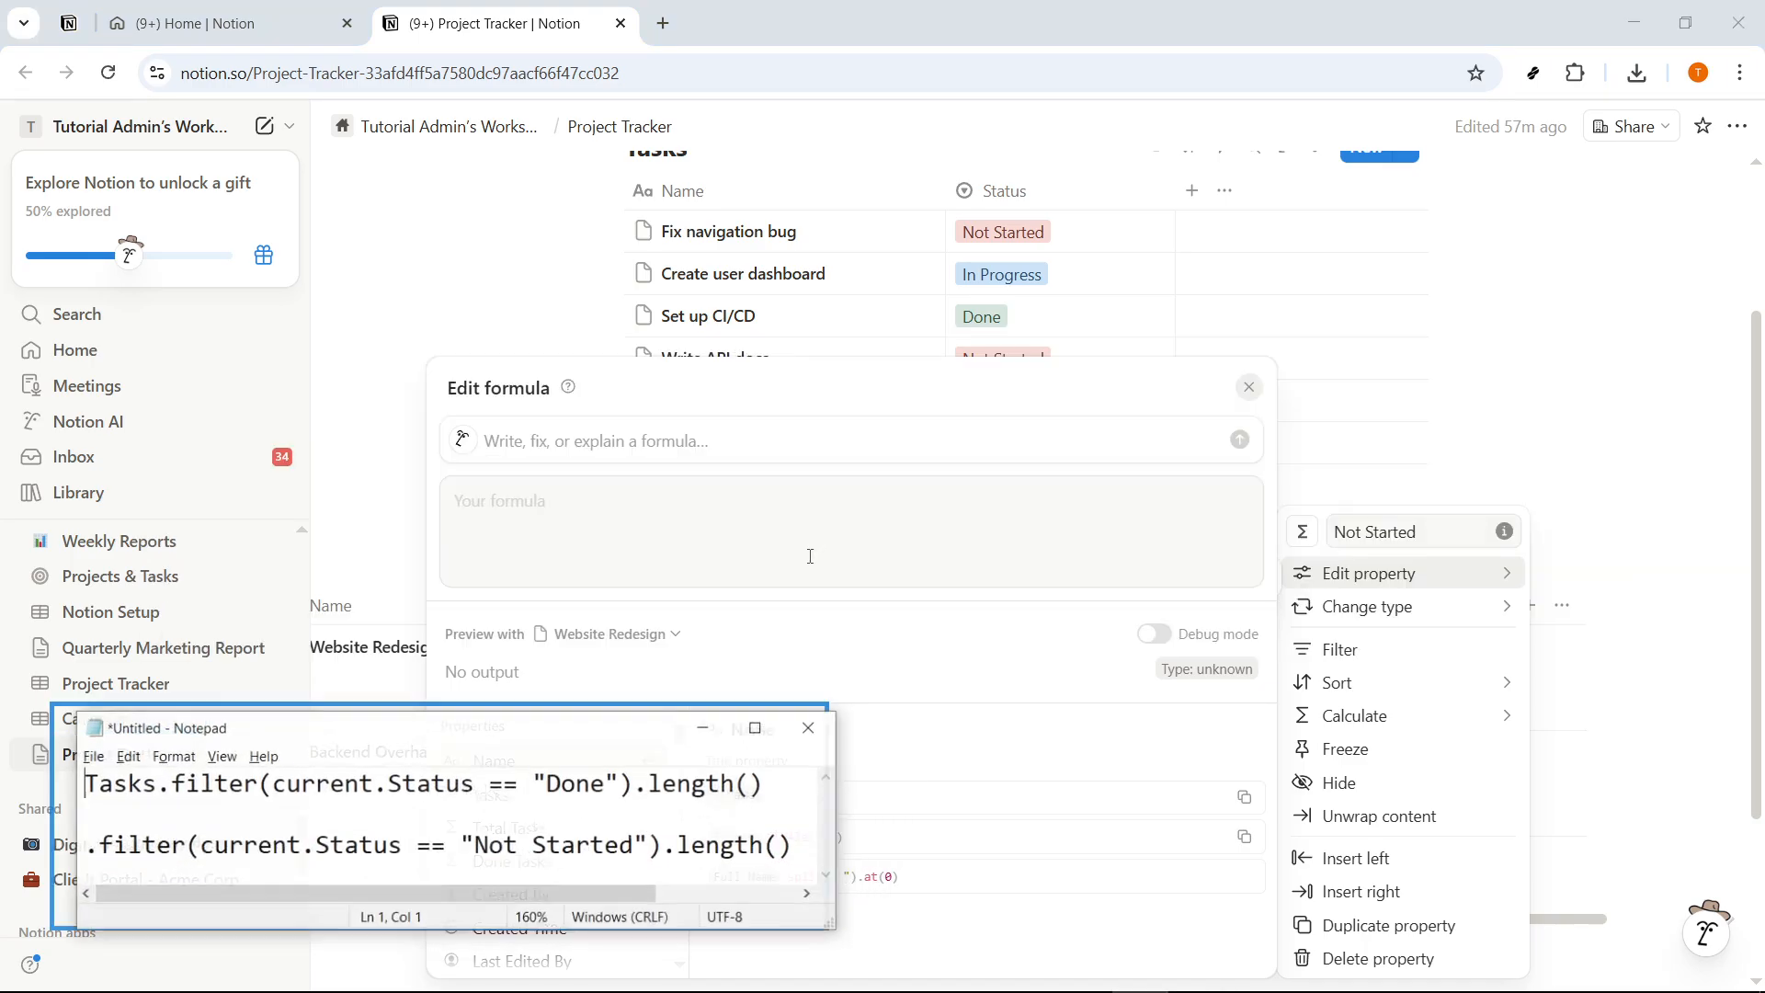
pyautogui.moveTo(551, 723); pyautogui.dragTo(710, 738)
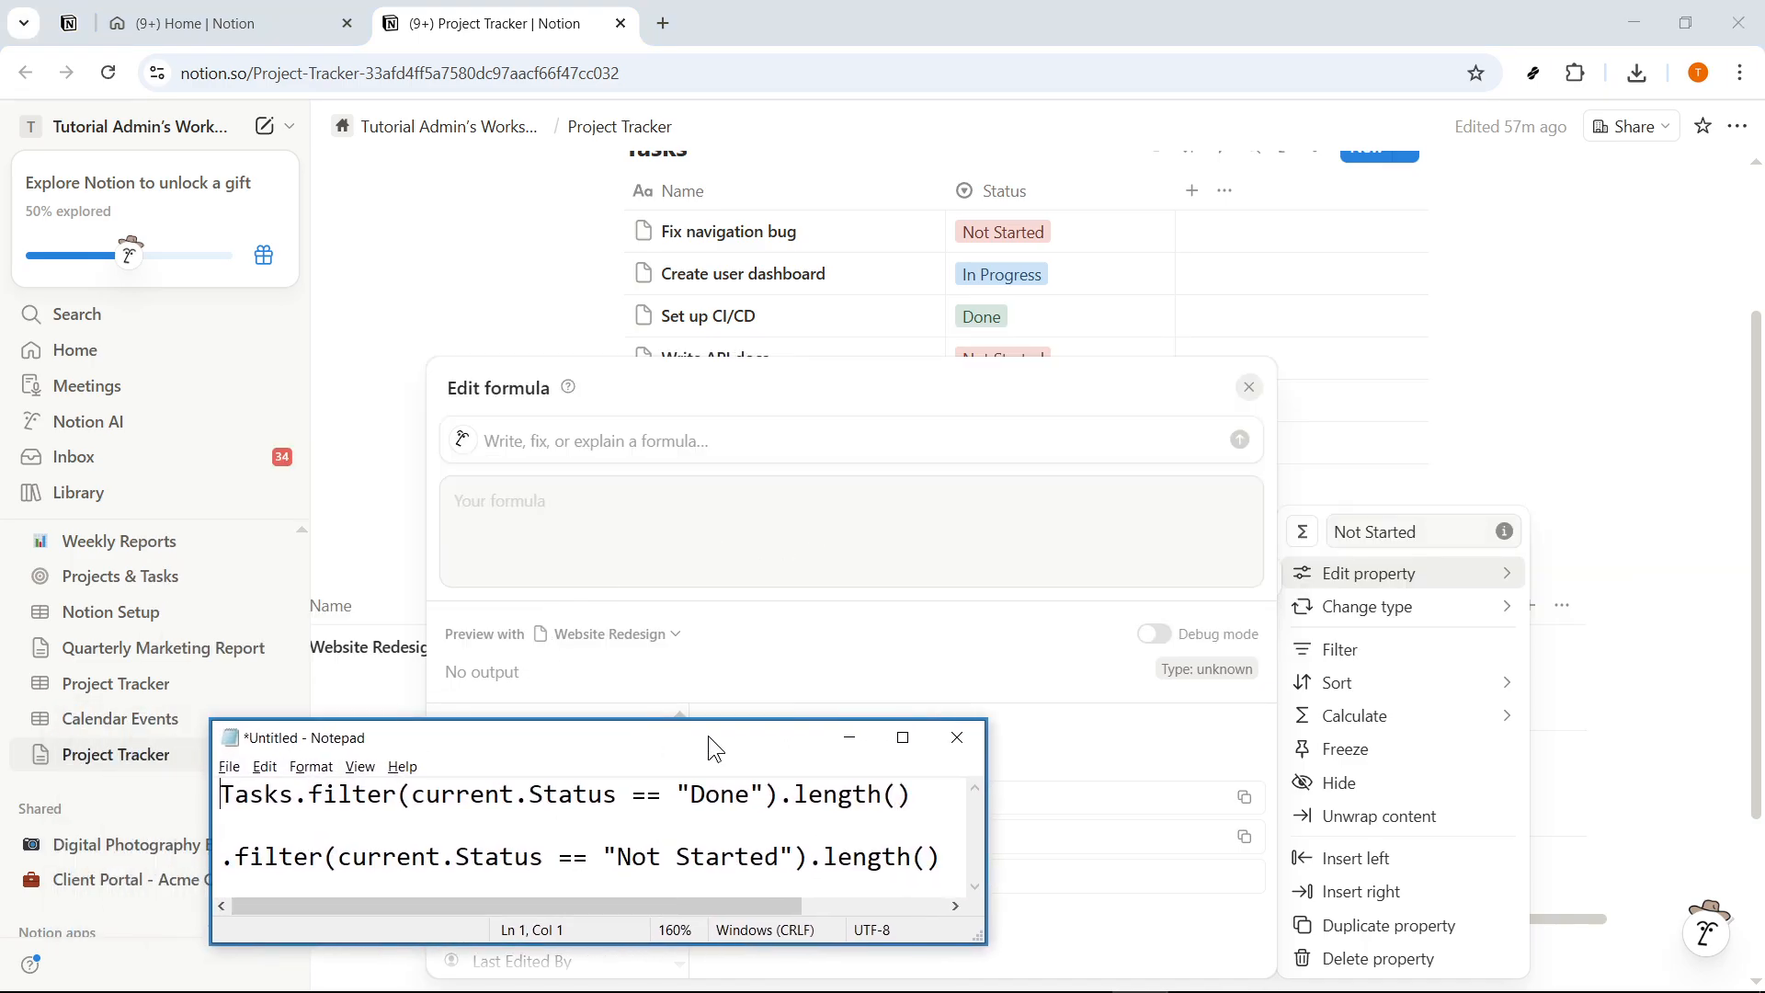
pyautogui.click(648, 538)
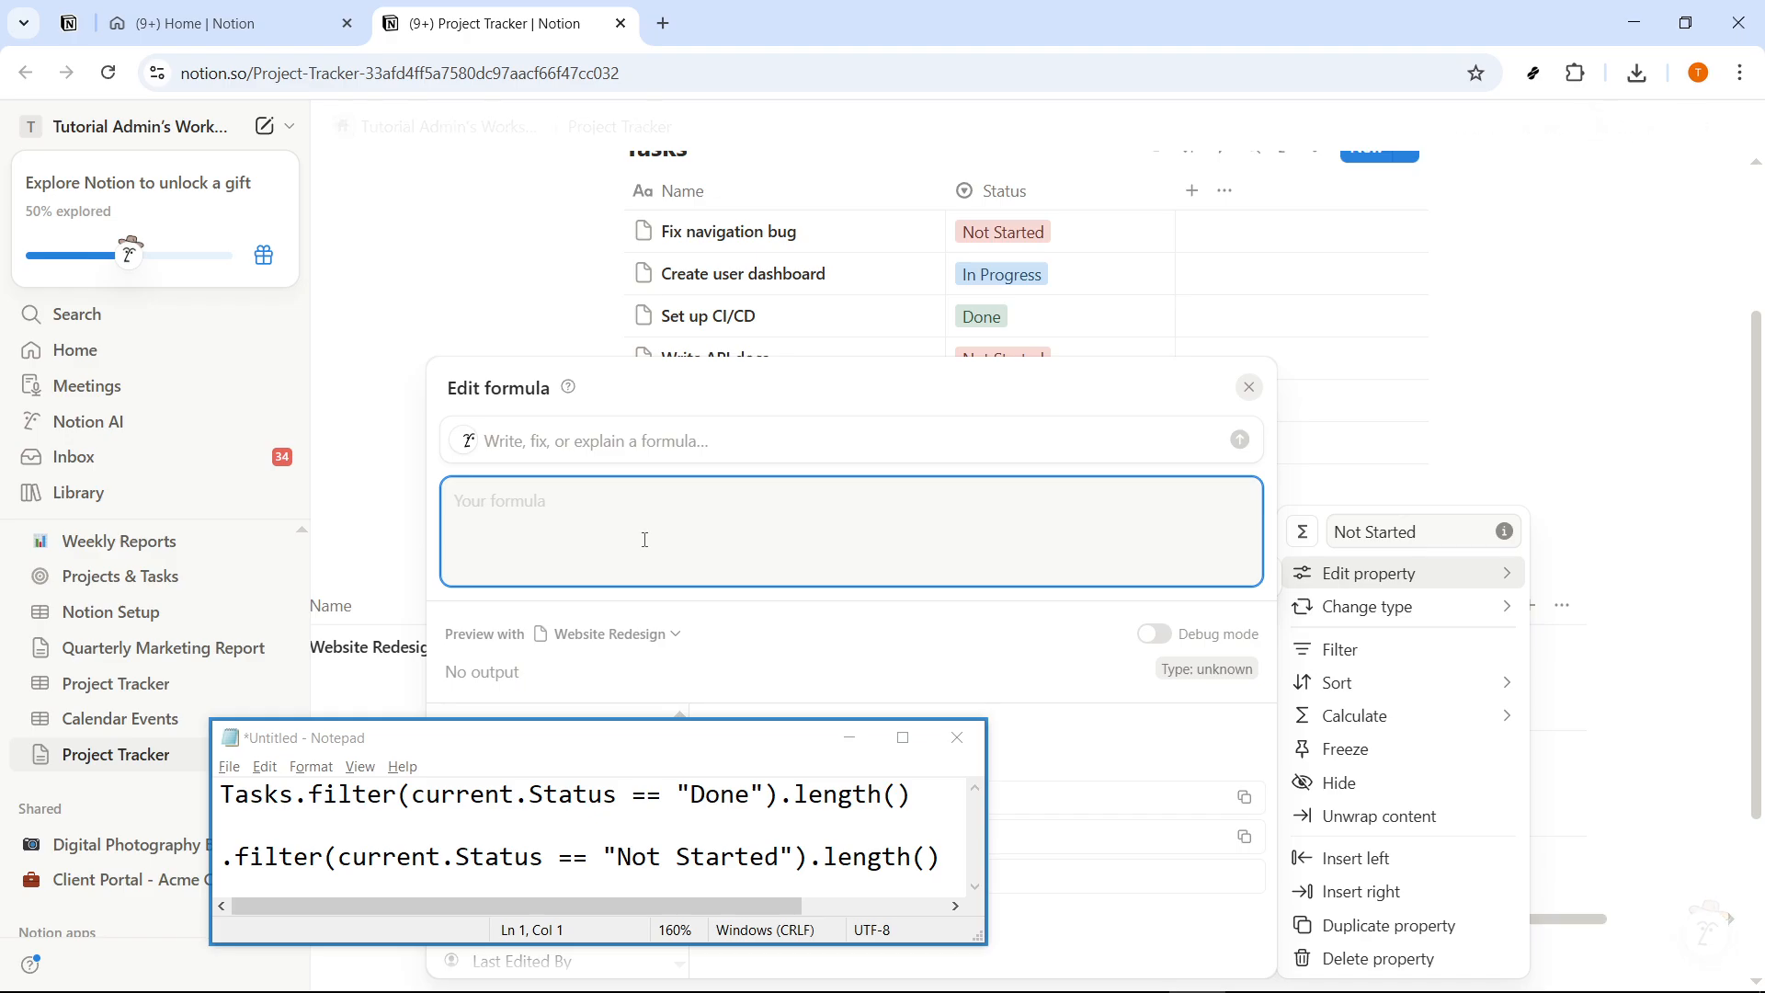
pyautogui.write('Tsa')
pyautogui.moveTo(569, 750); pyautogui.dragTo(1068, 774)
pyautogui.click(504, 507)
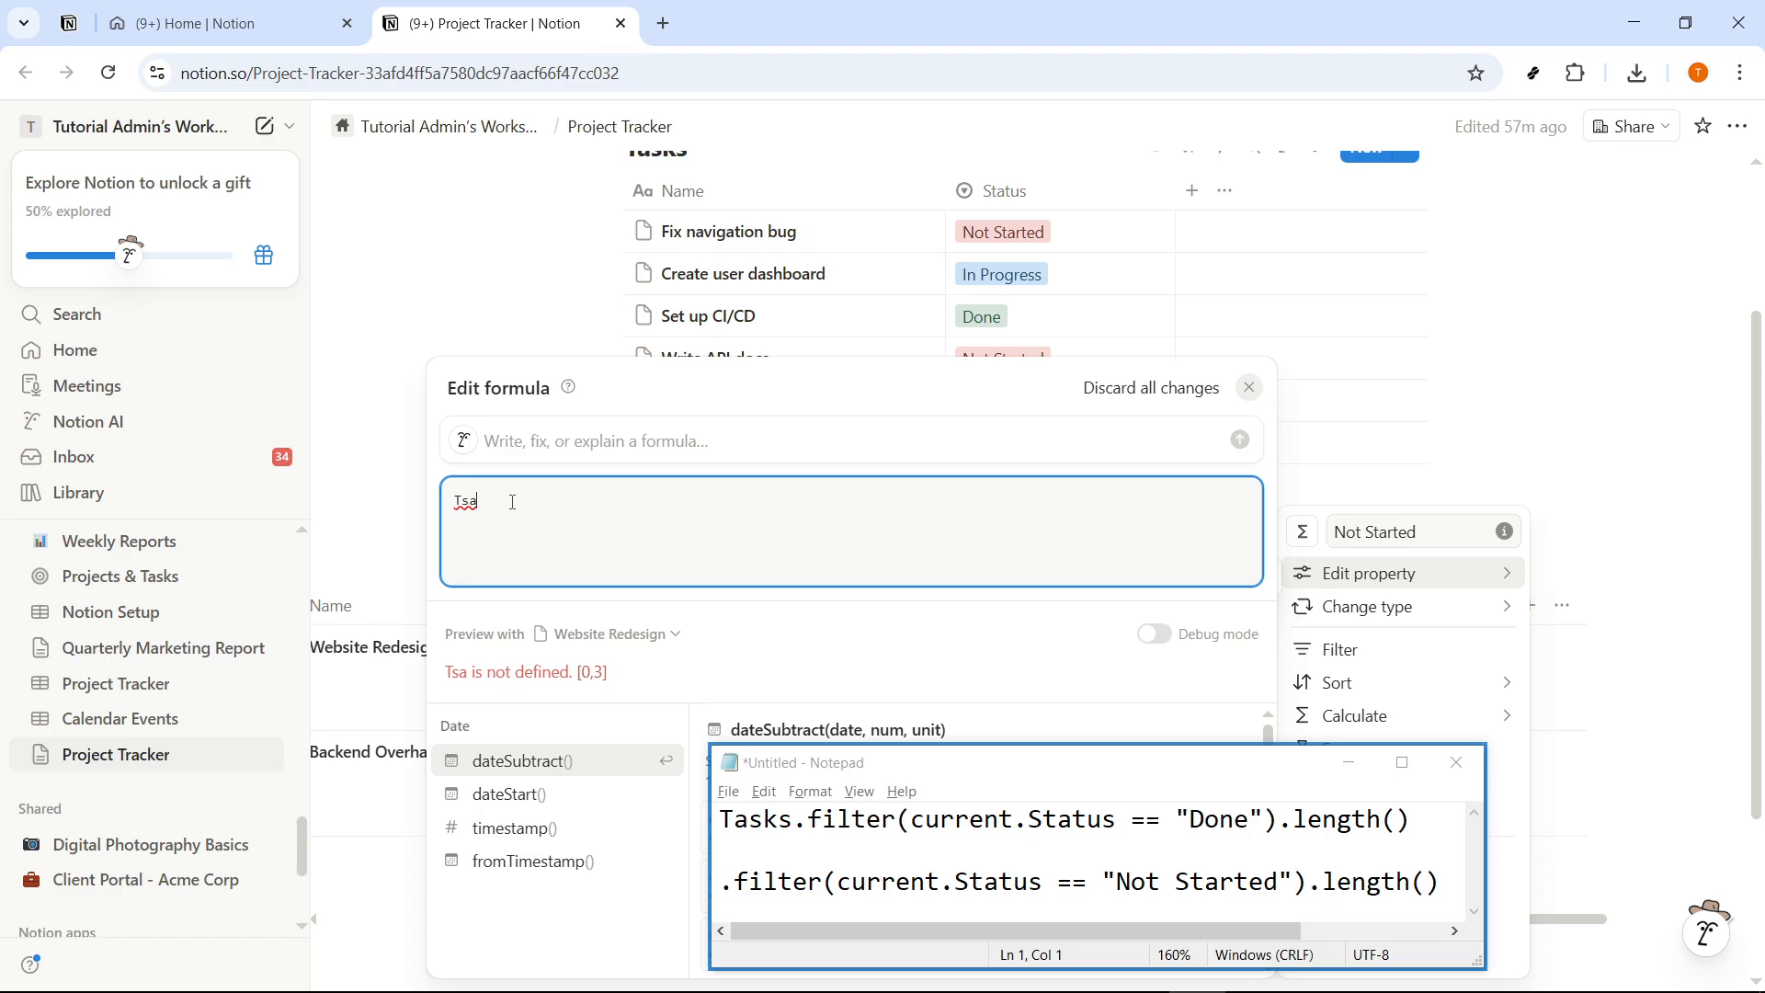
pyautogui.press('BackSpace')
pyautogui.press('BackSpace')
pyautogui.write('as')
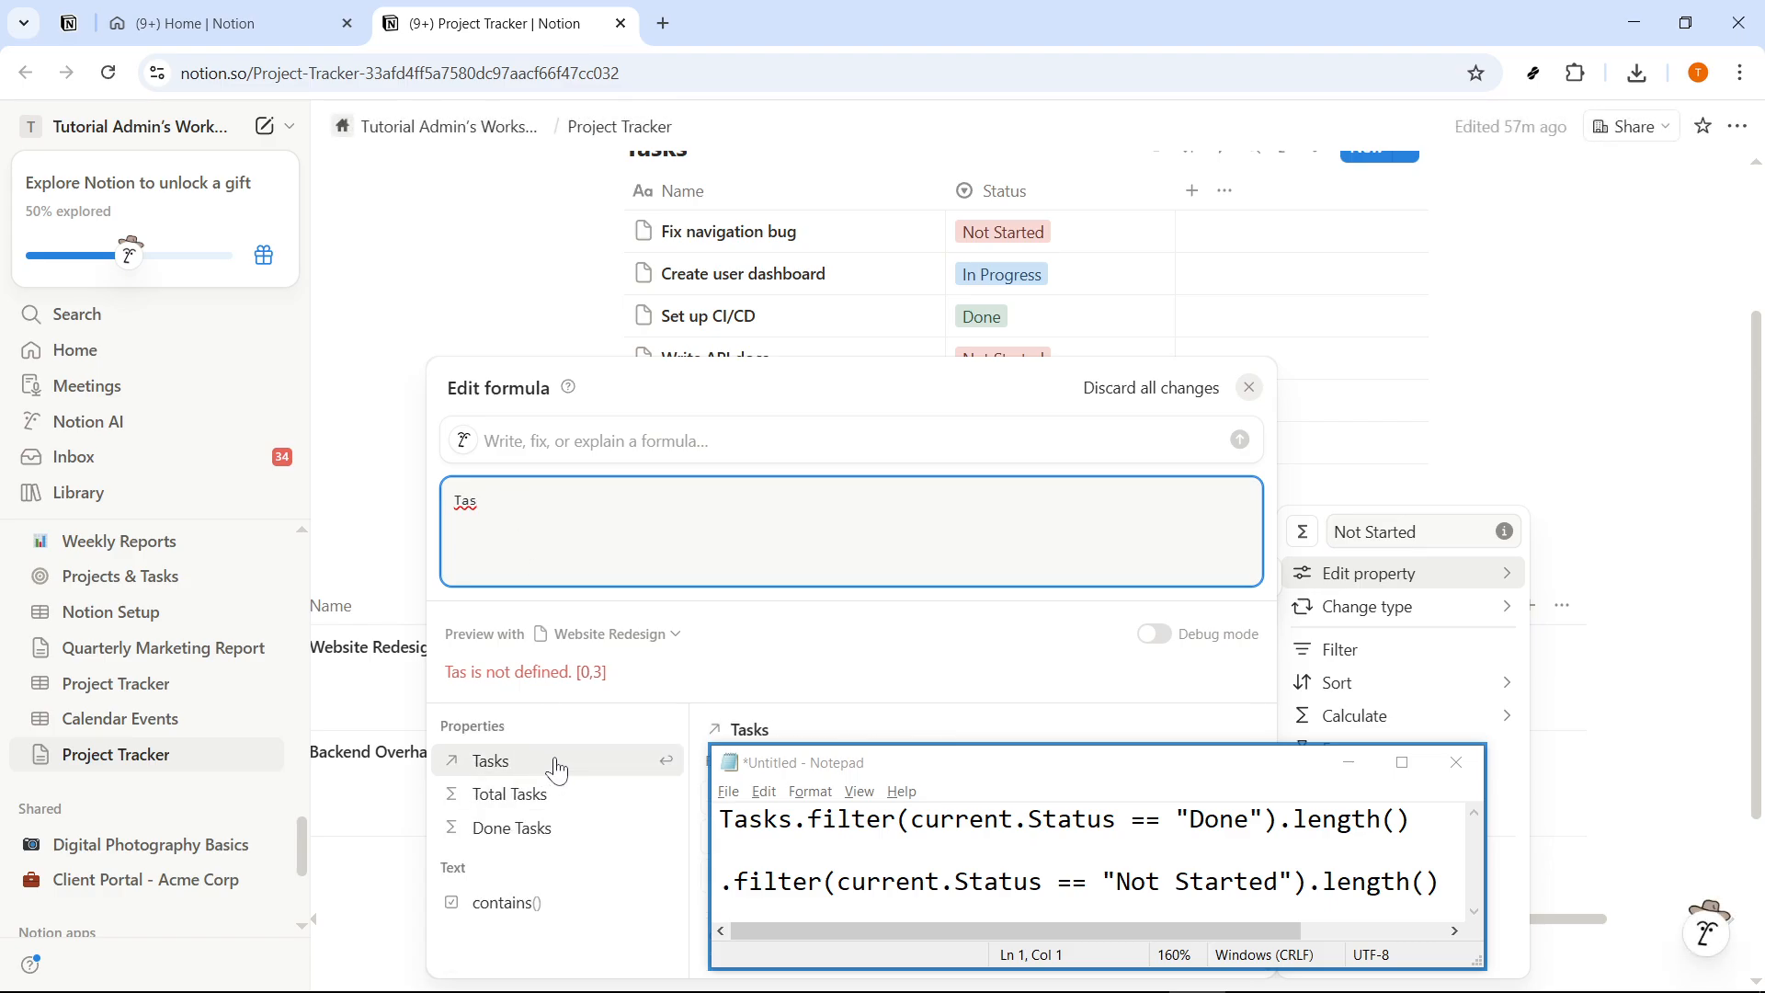
pyautogui.click(558, 770)
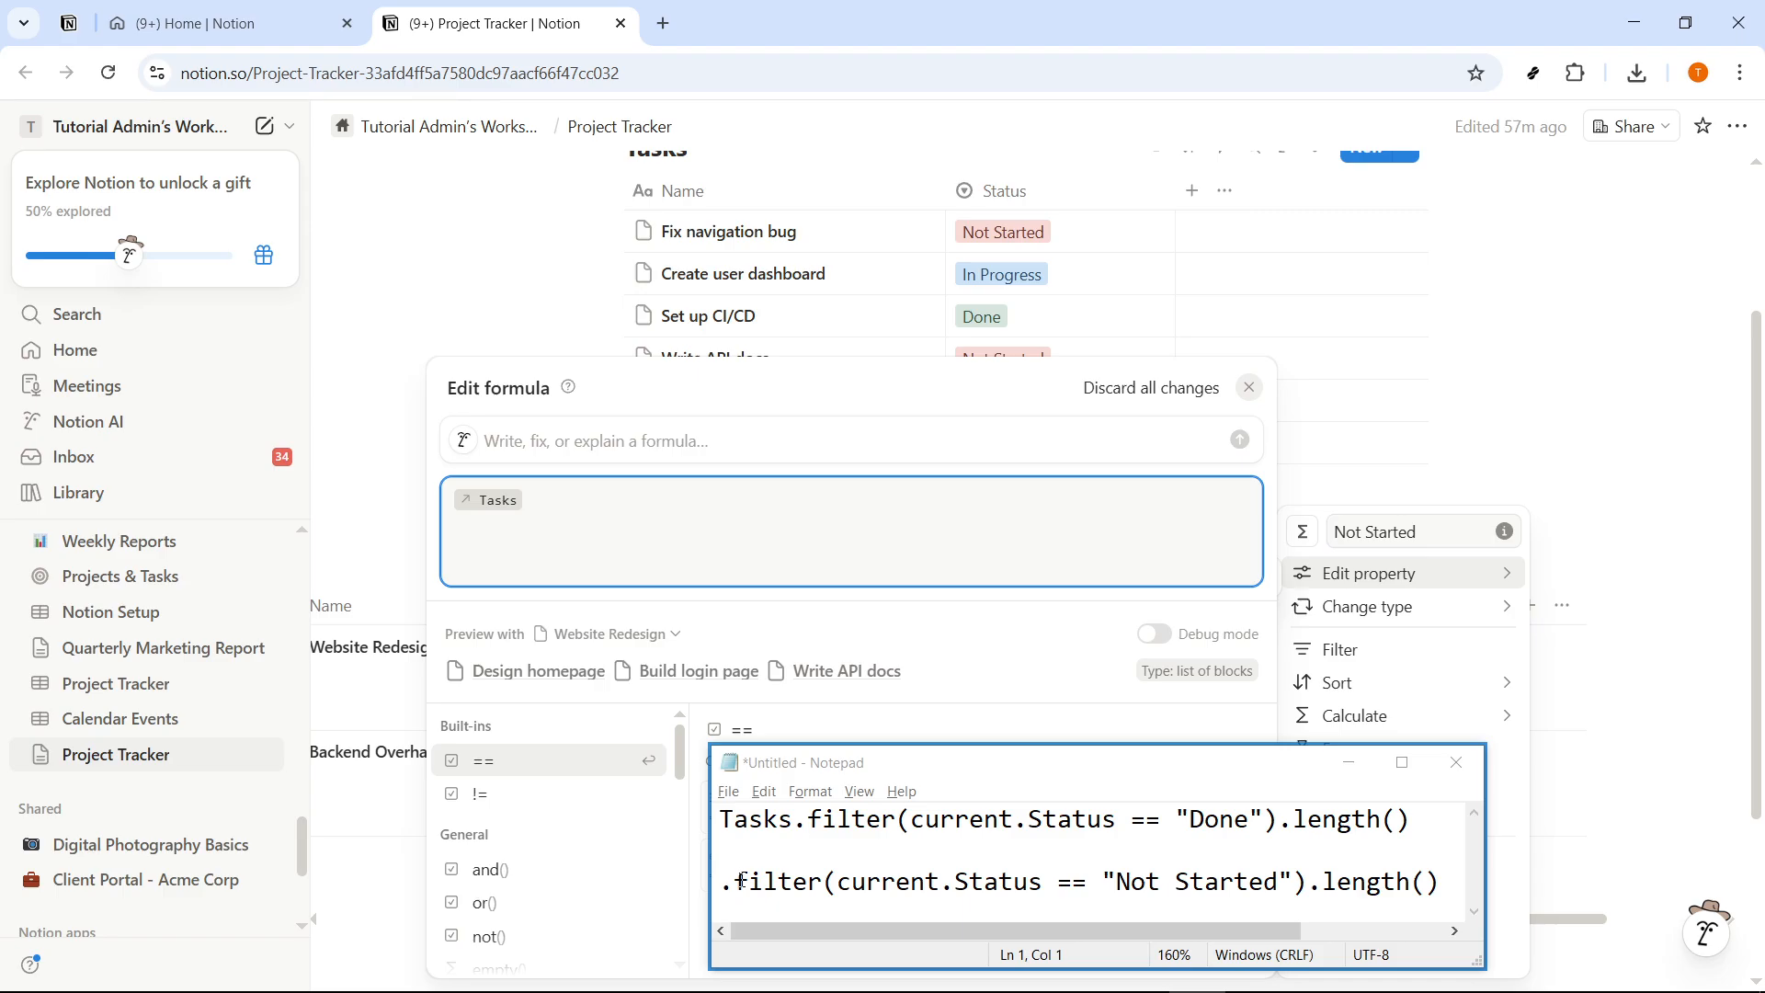
# - Copy .filter(current.Status == "Not Started").length() from the Notepad notes and paste it after Tasks in the Not Started formula
pyautogui.moveTo(729, 885); pyautogui.dragTo(1394, 893)
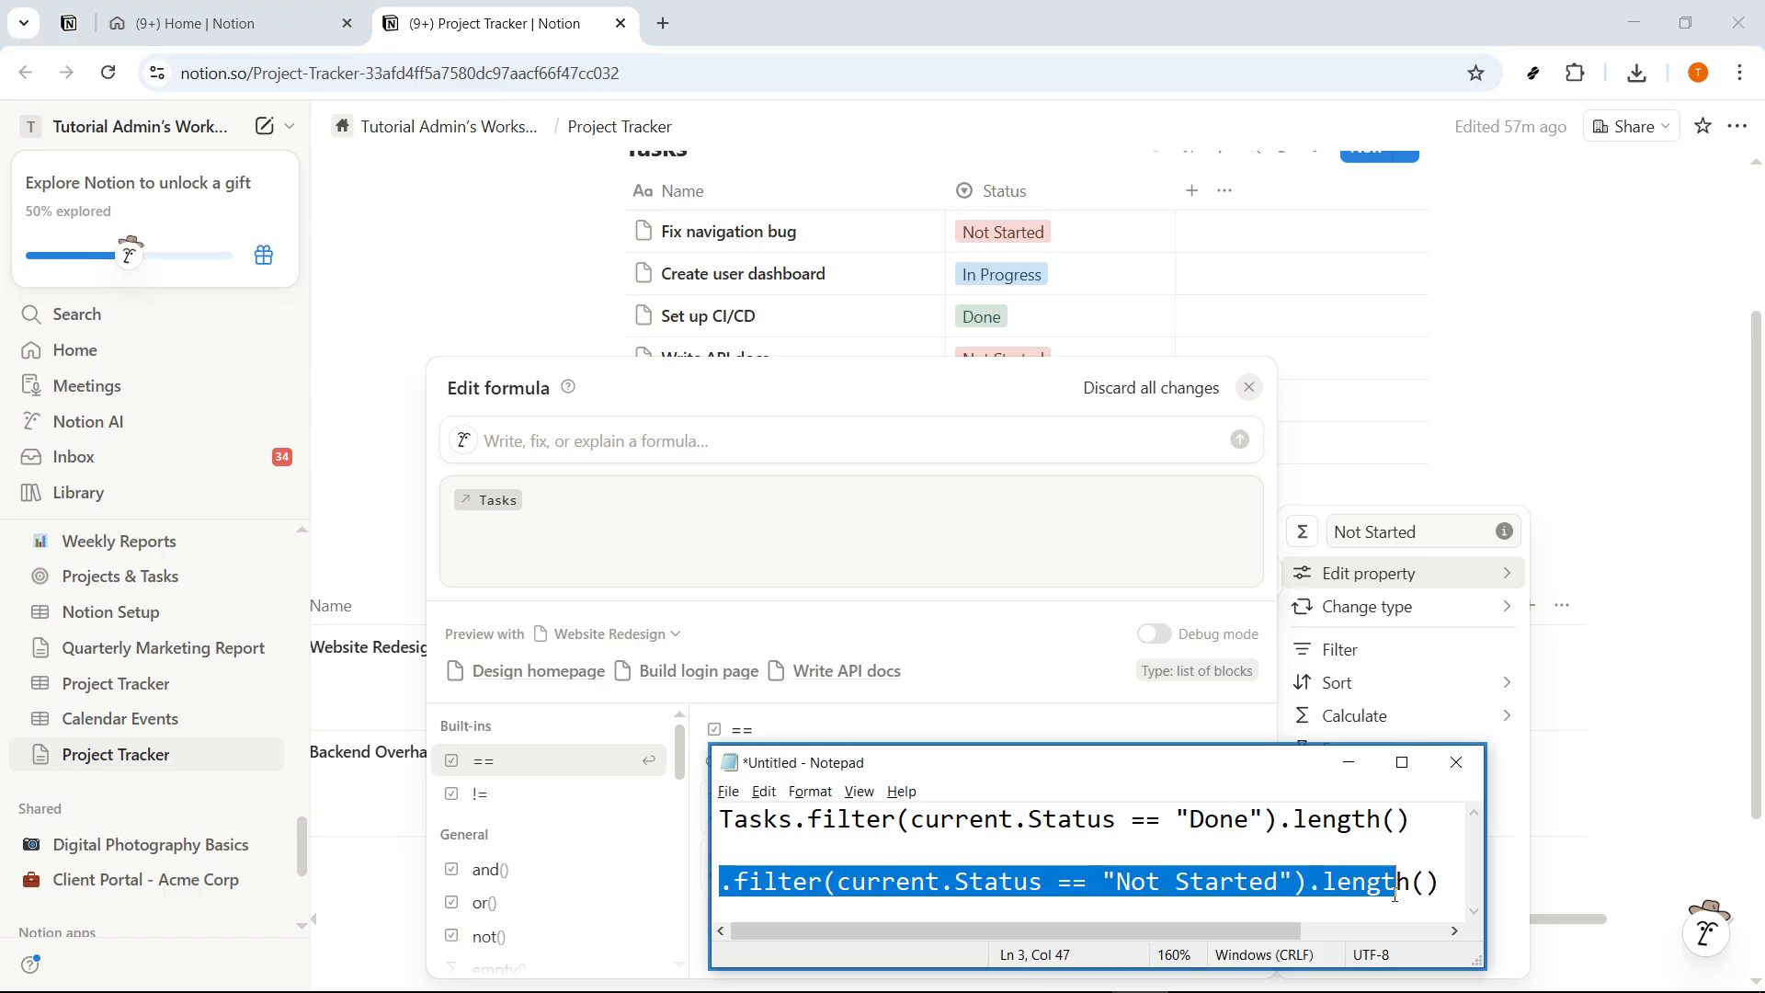
pyautogui.click(543, 513)
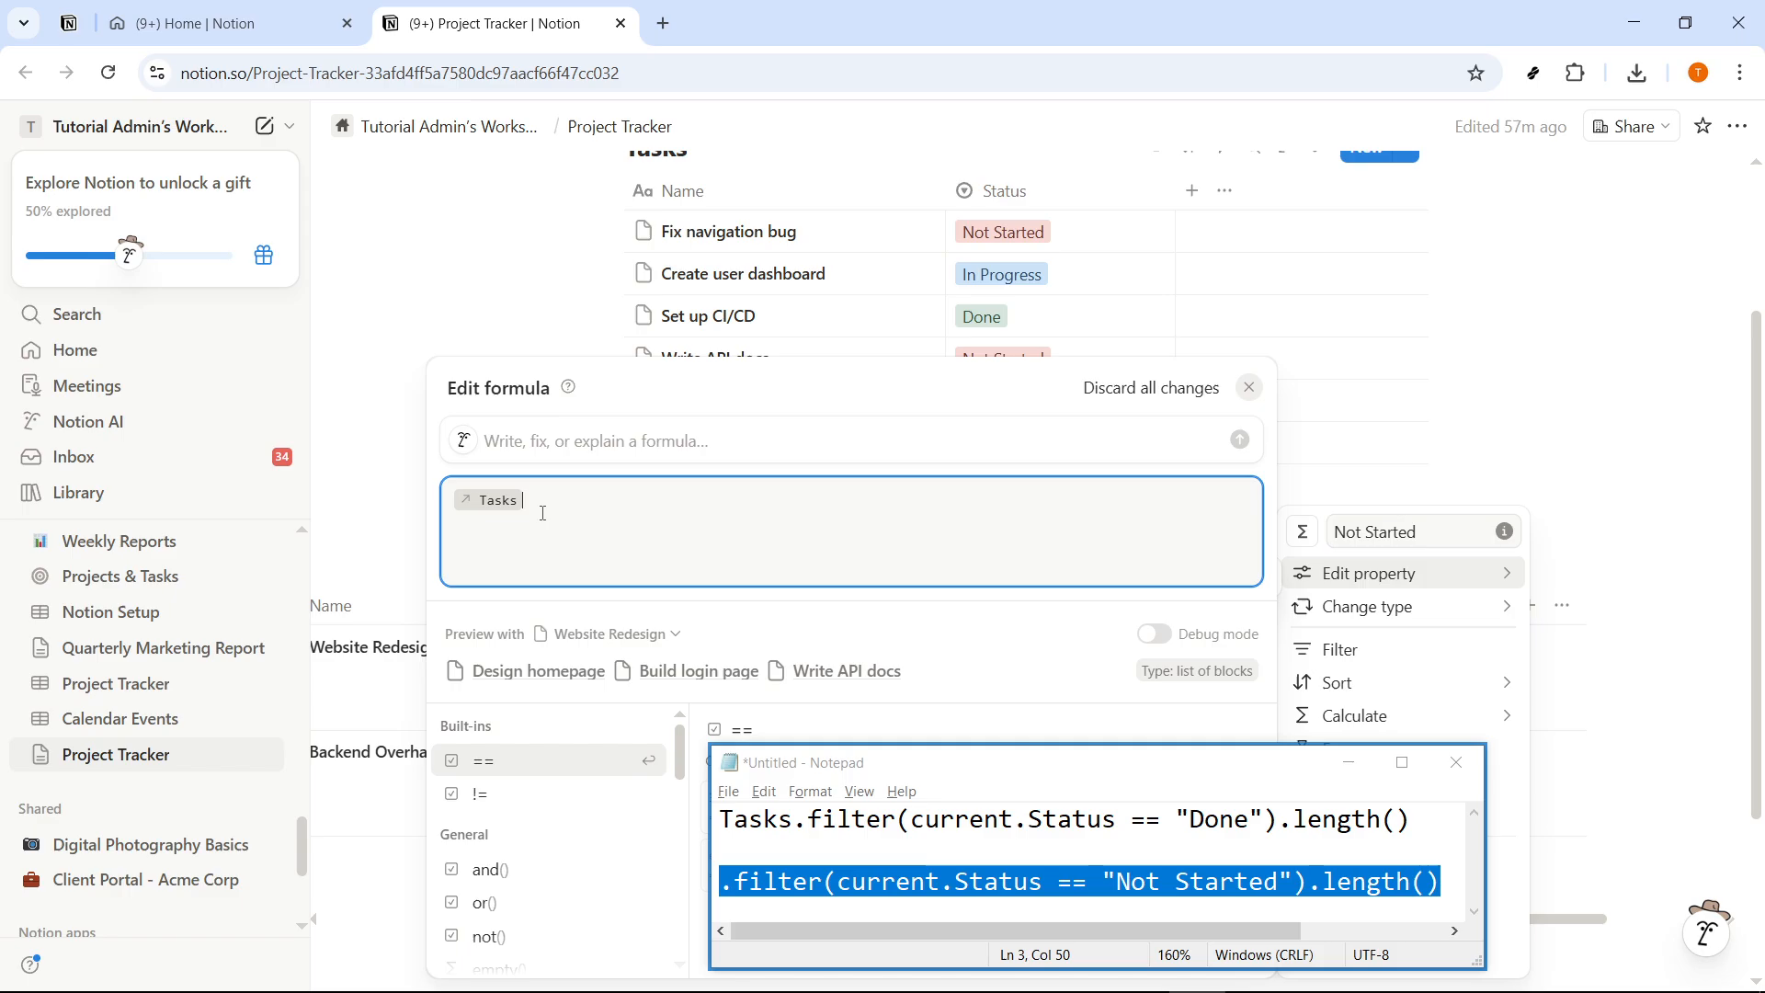
pyautogui.hotkey('ctrl', 'v')
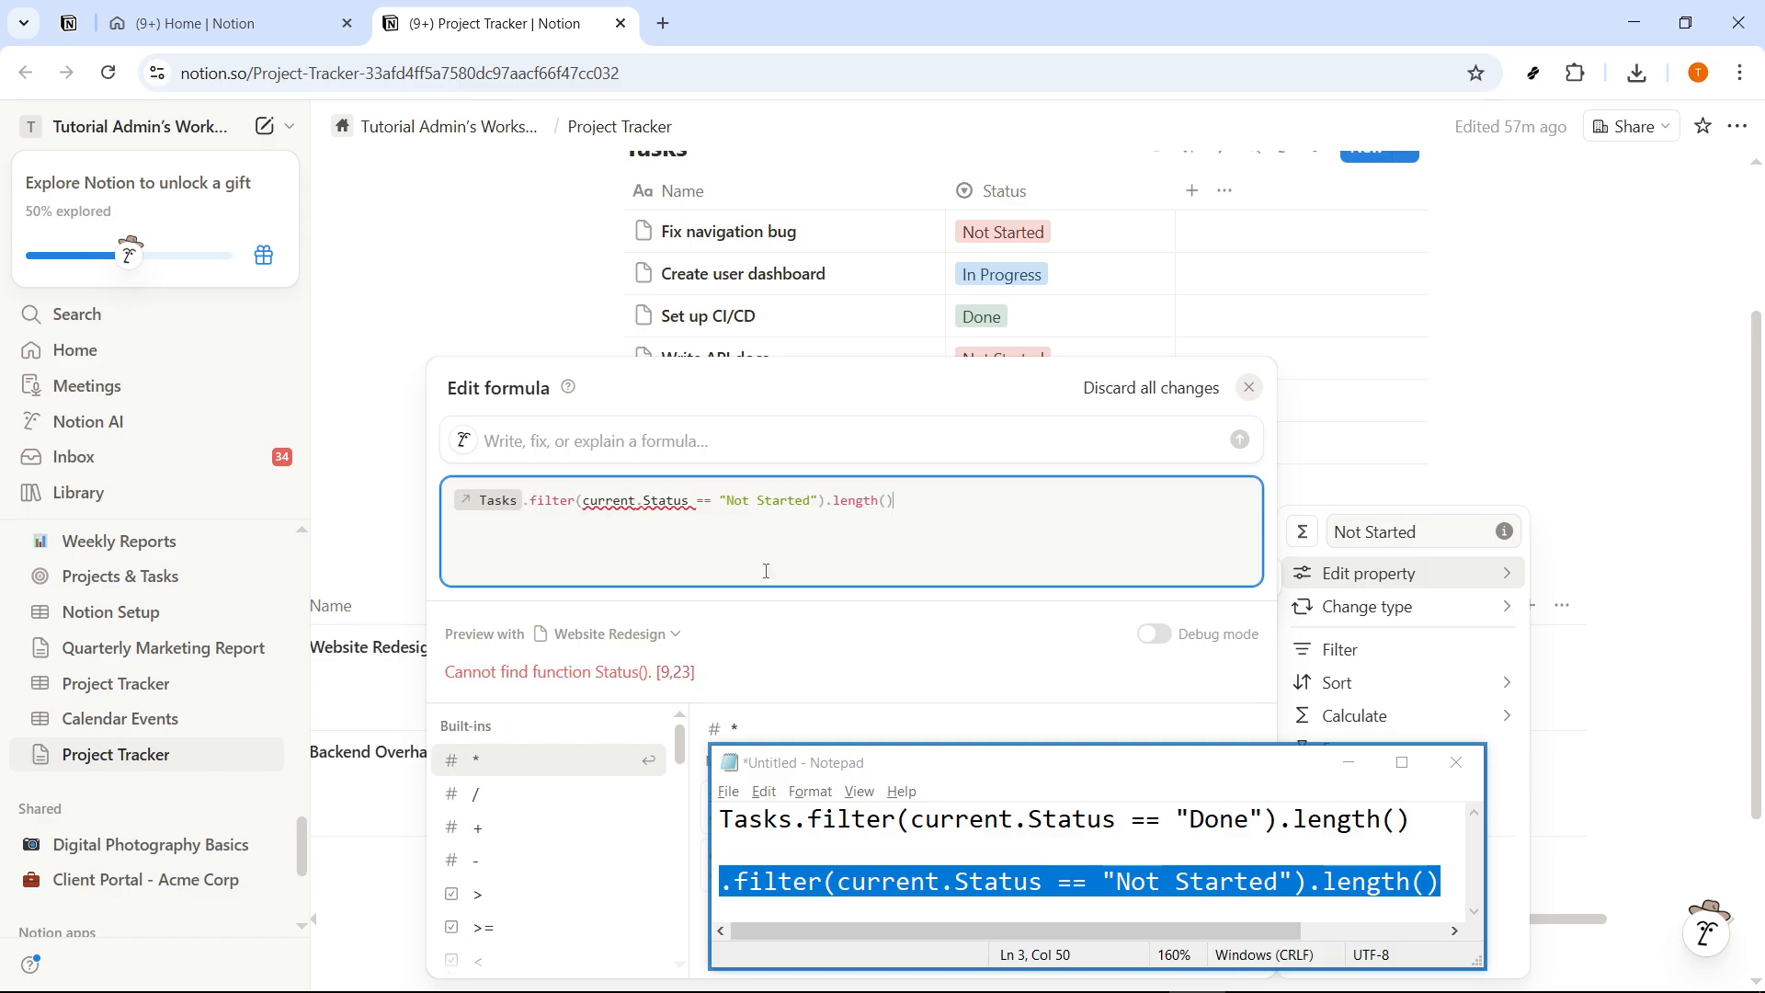
# - Replace the plain-text Status in the Not Started formula with the Status property reference, and close the formula editor and the Notepad window
pyautogui.click(643, 504)
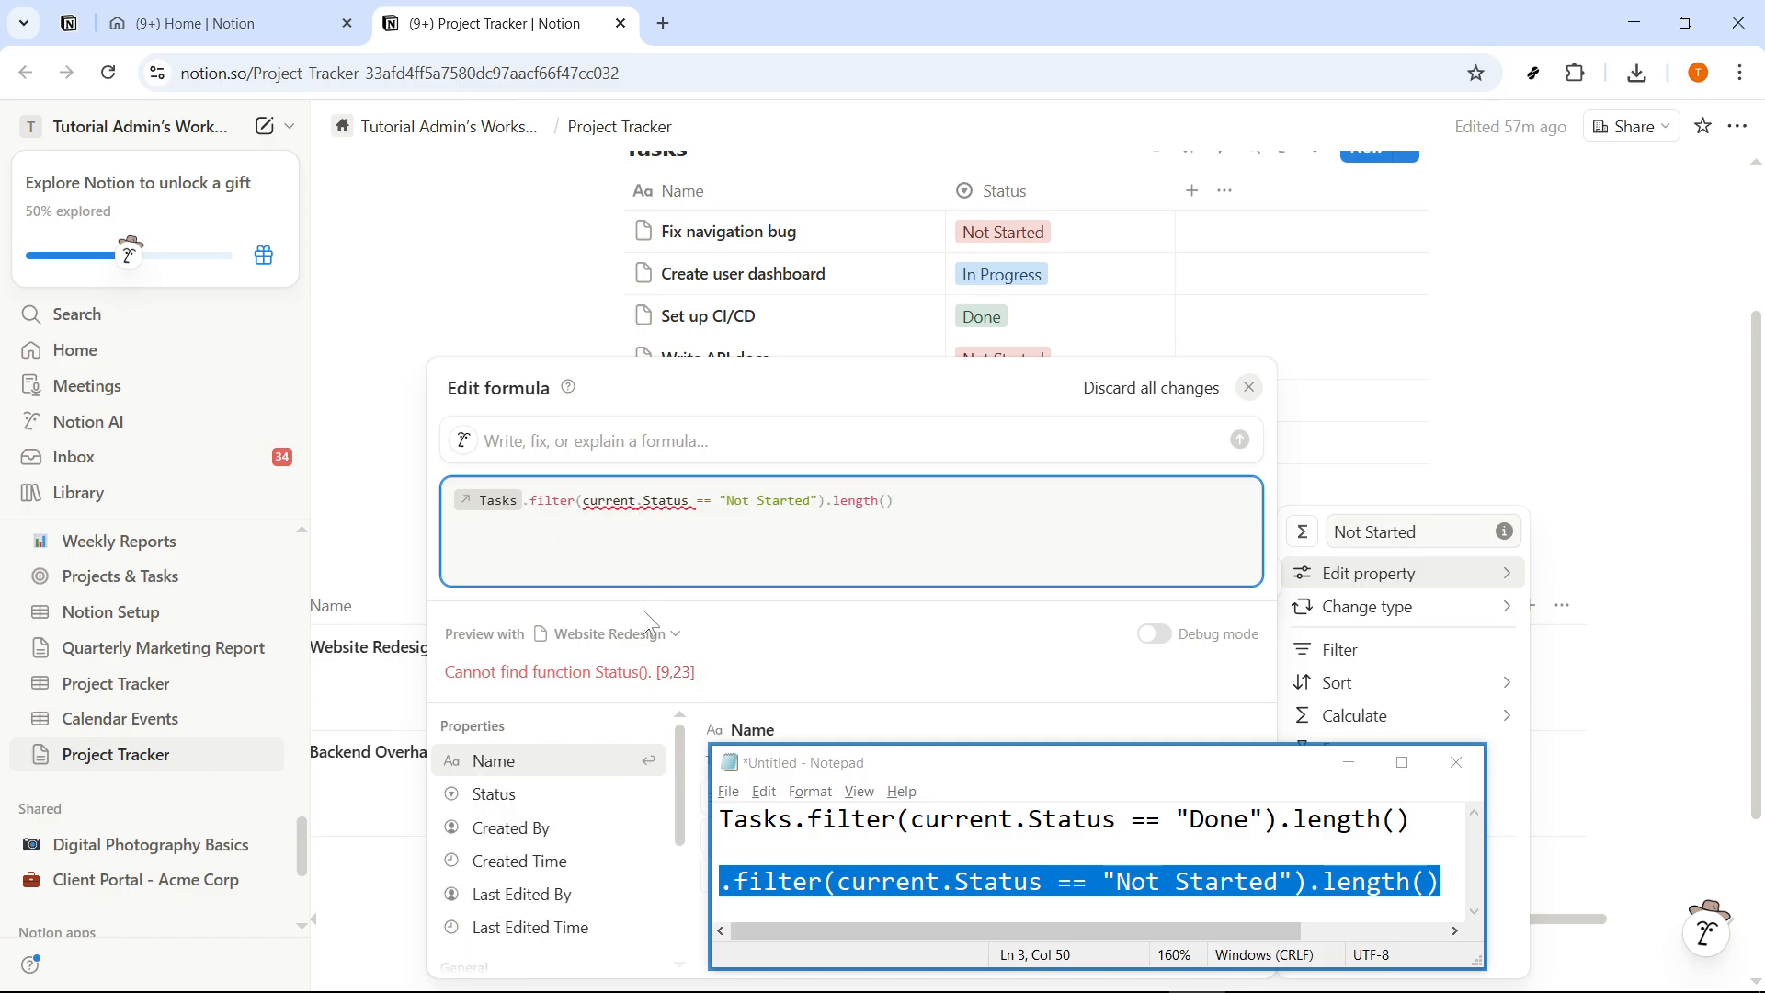
pyautogui.click(563, 796)
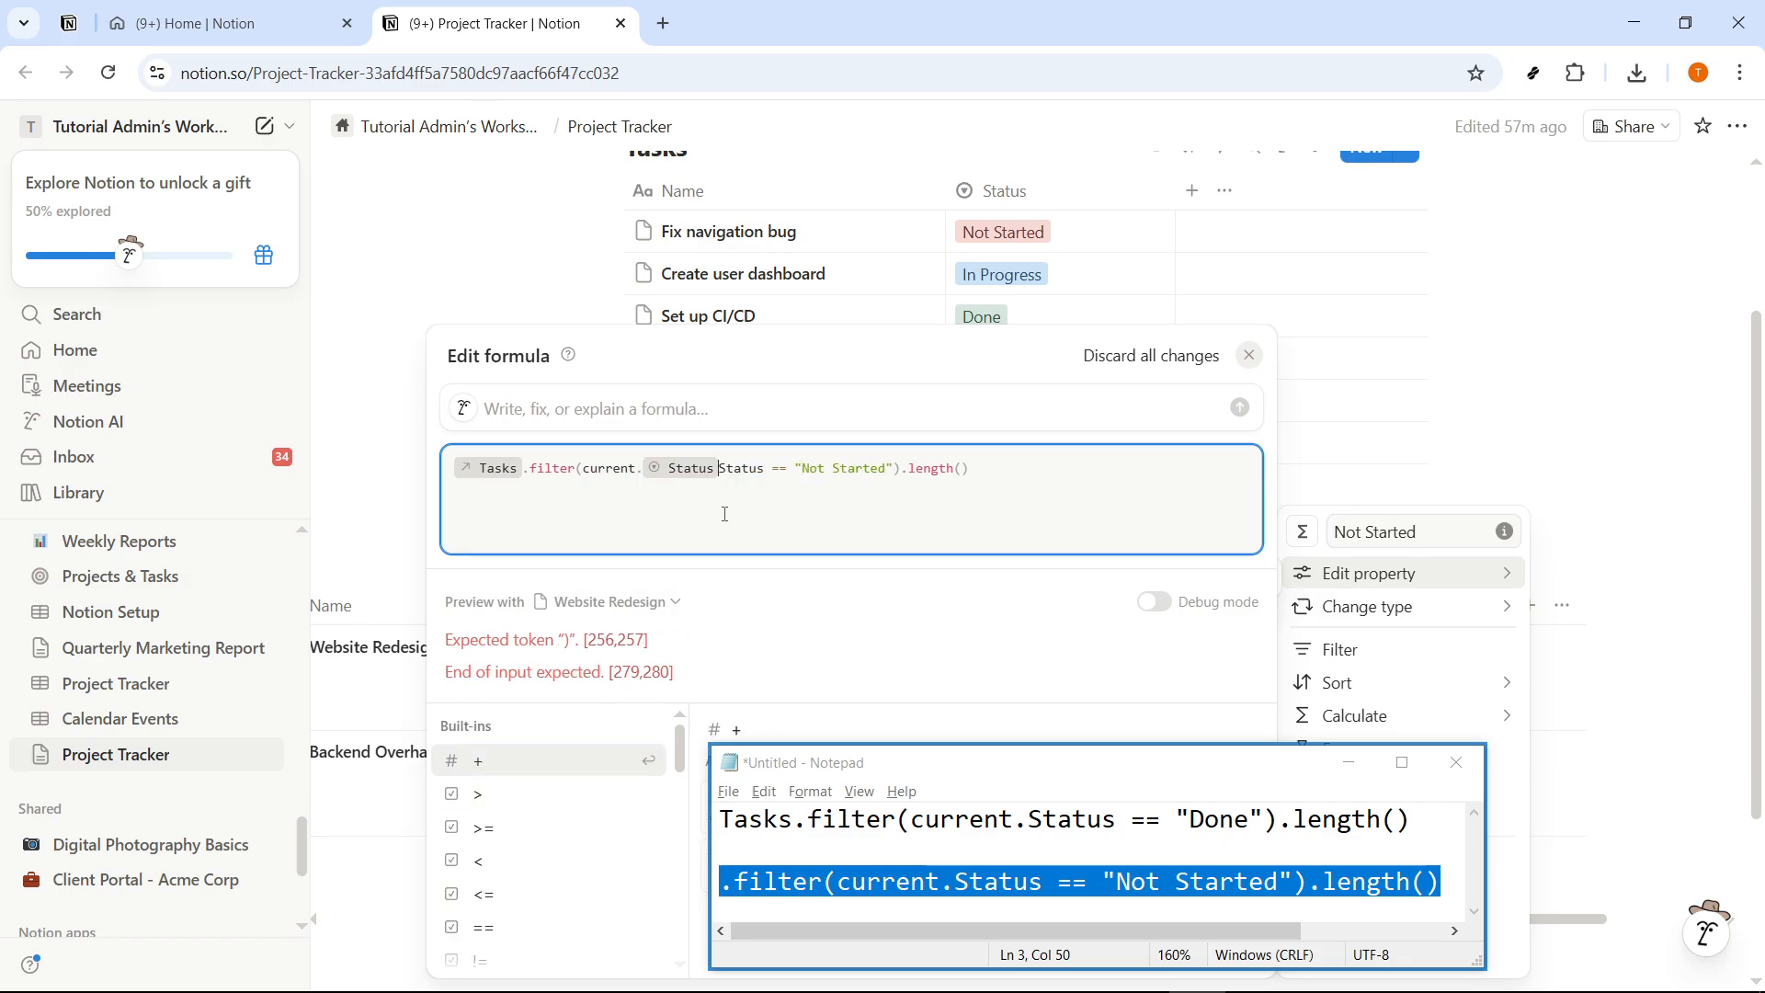
pyautogui.press('BackSpace')
pyautogui.press('BackSpace')
pyautogui.press('BackSpace')
pyautogui.press('BackSpace')
pyautogui.press('BackSpace')
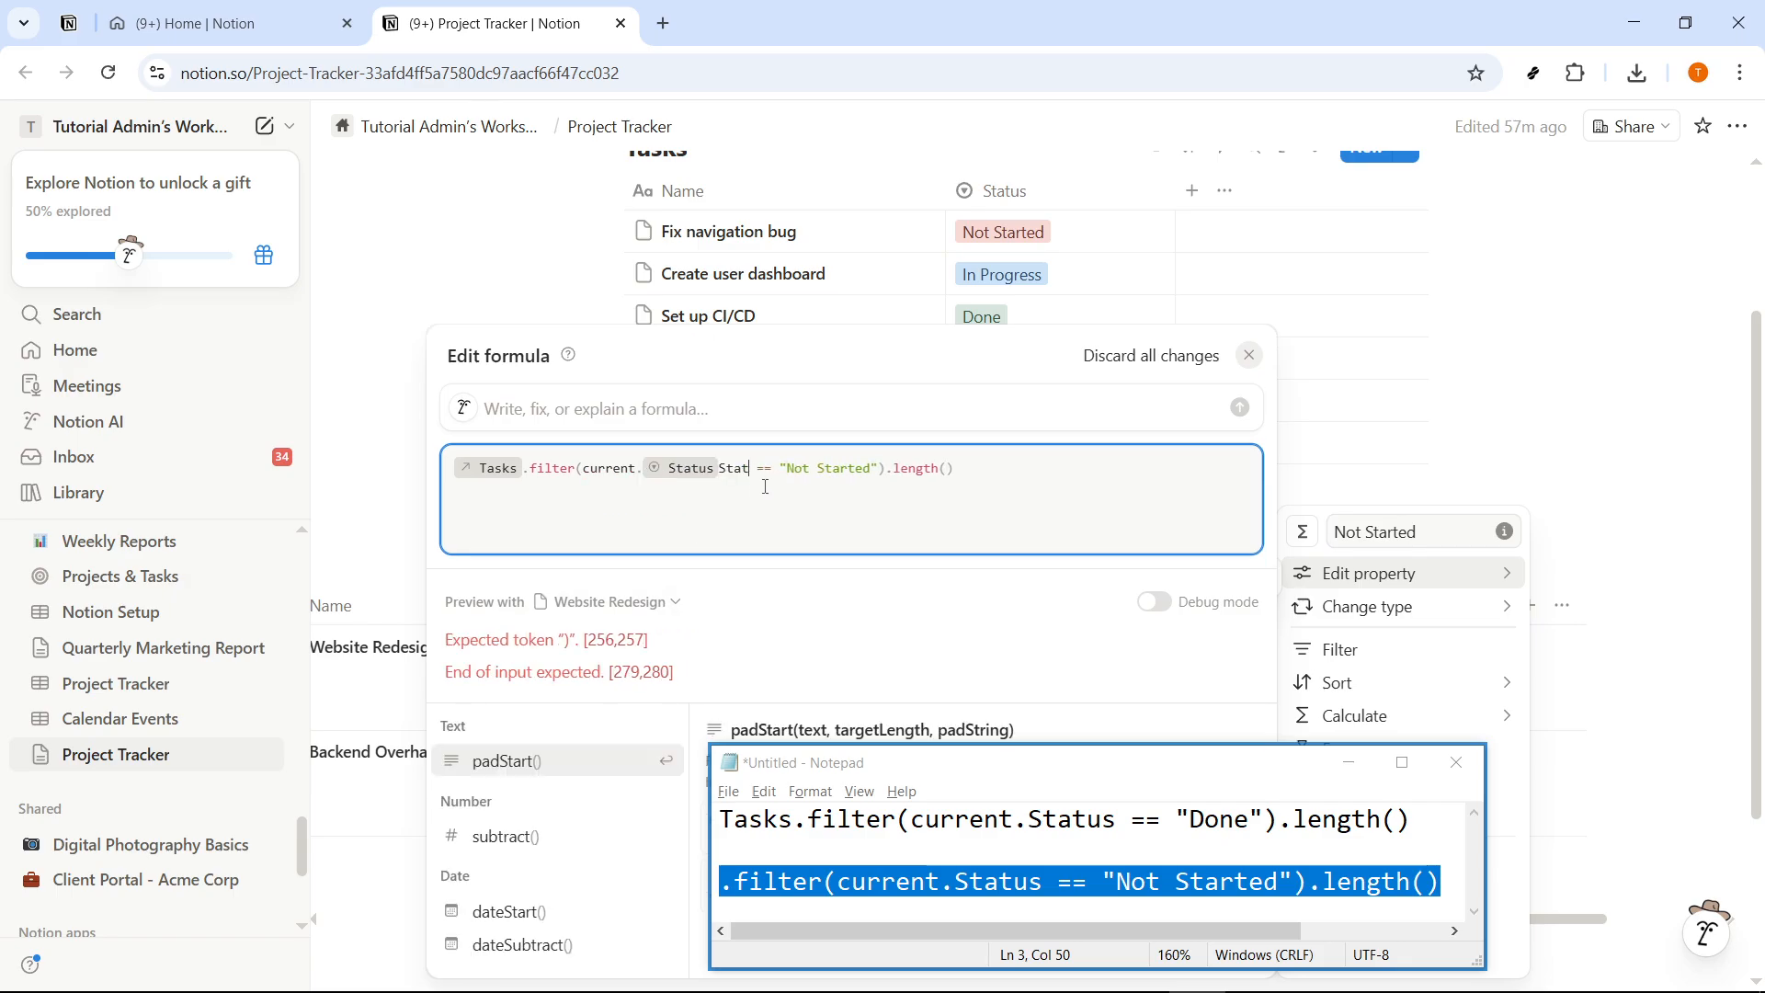
pyautogui.press('BackSpace')
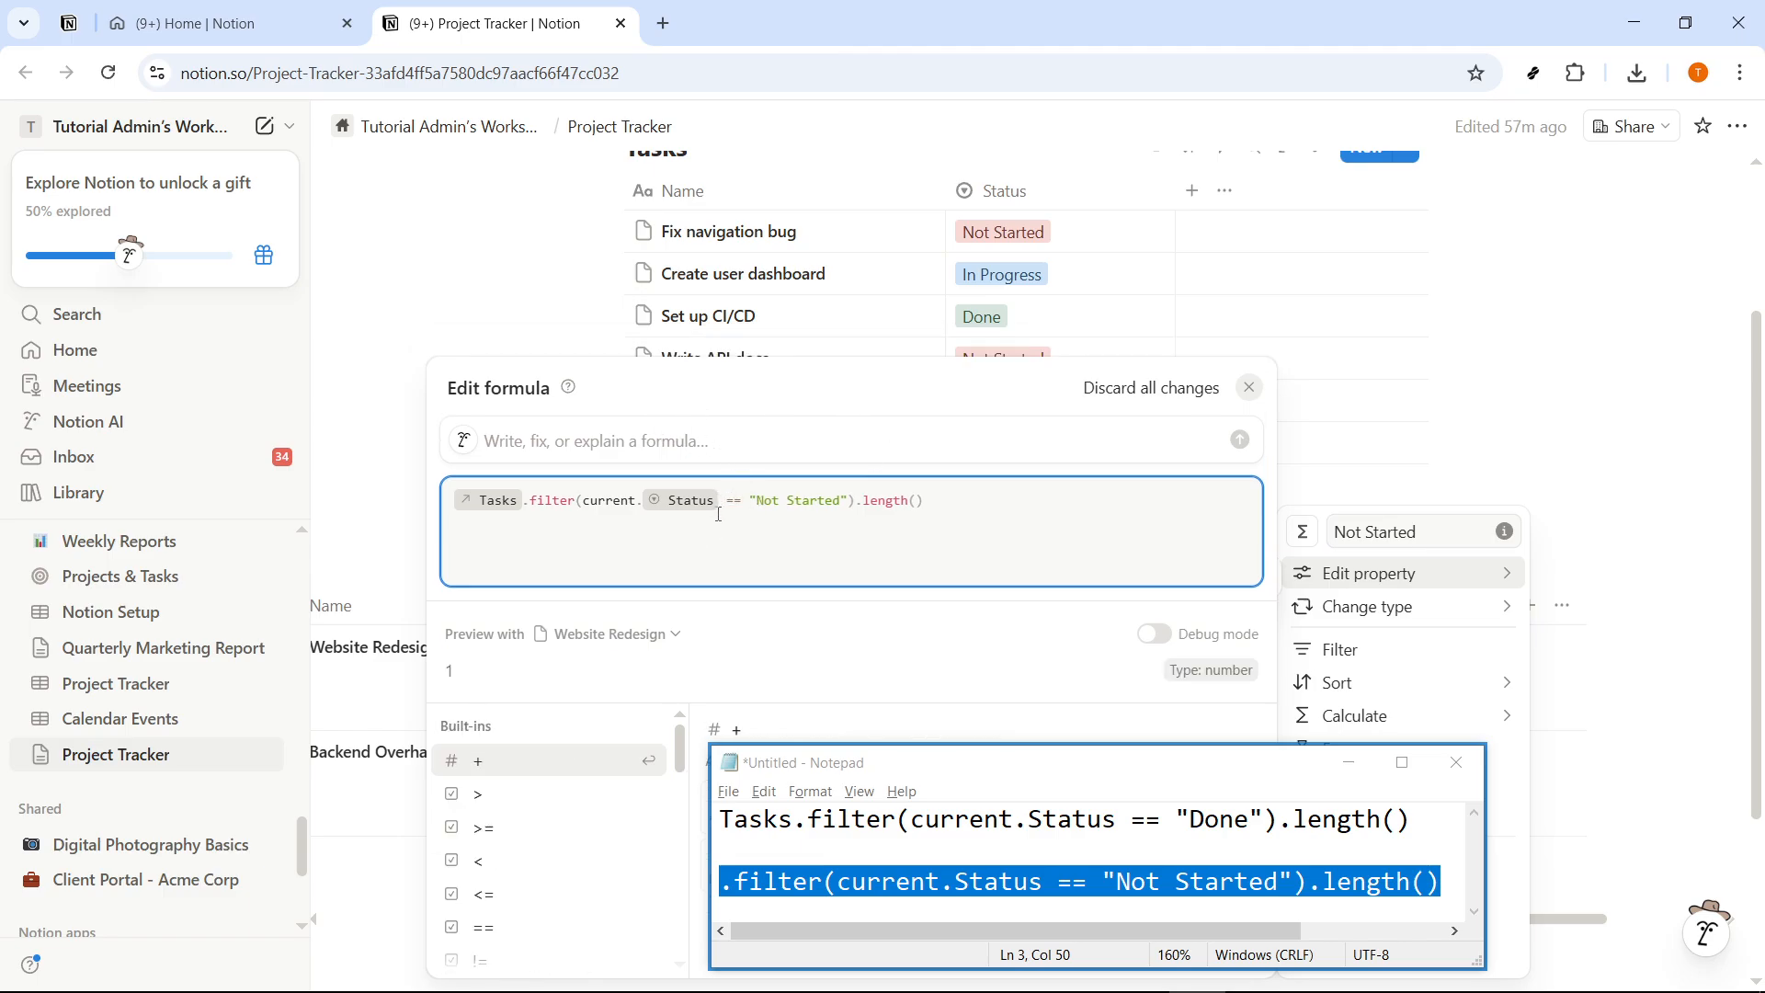
pyautogui.moveTo(941, 507); pyautogui.dragTo(489, 521)
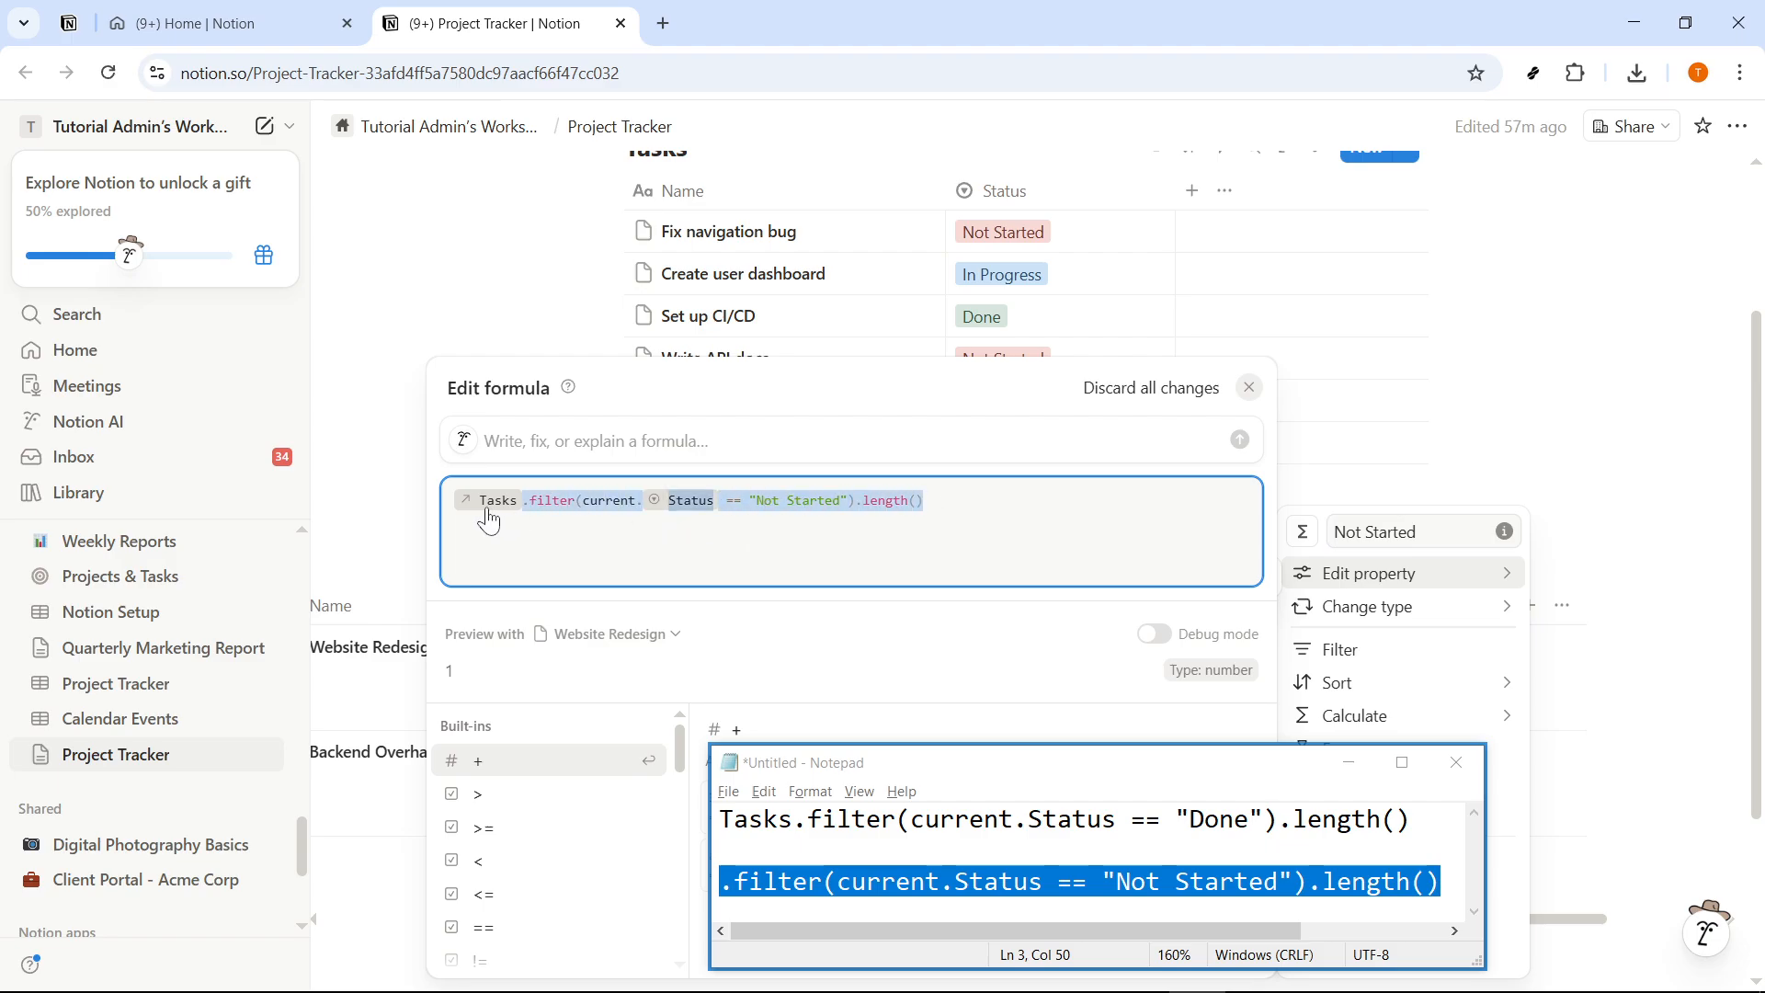
pyautogui.click(988, 510)
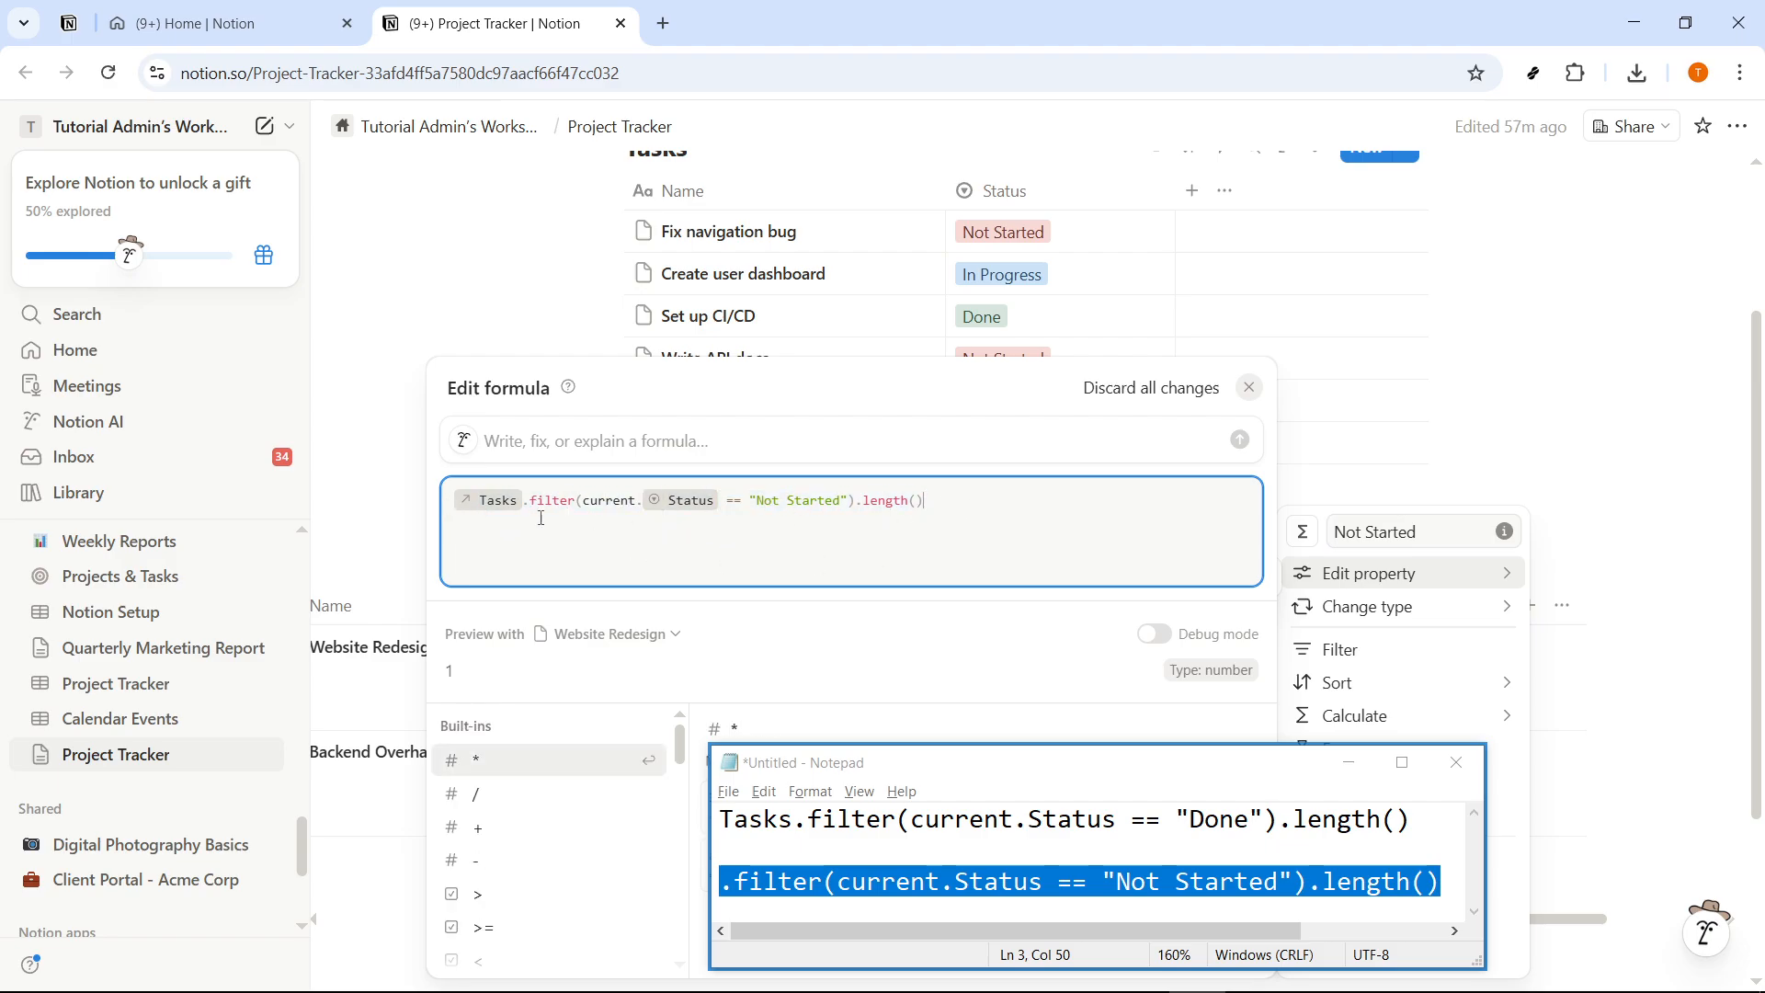
pyautogui.click(351, 498)
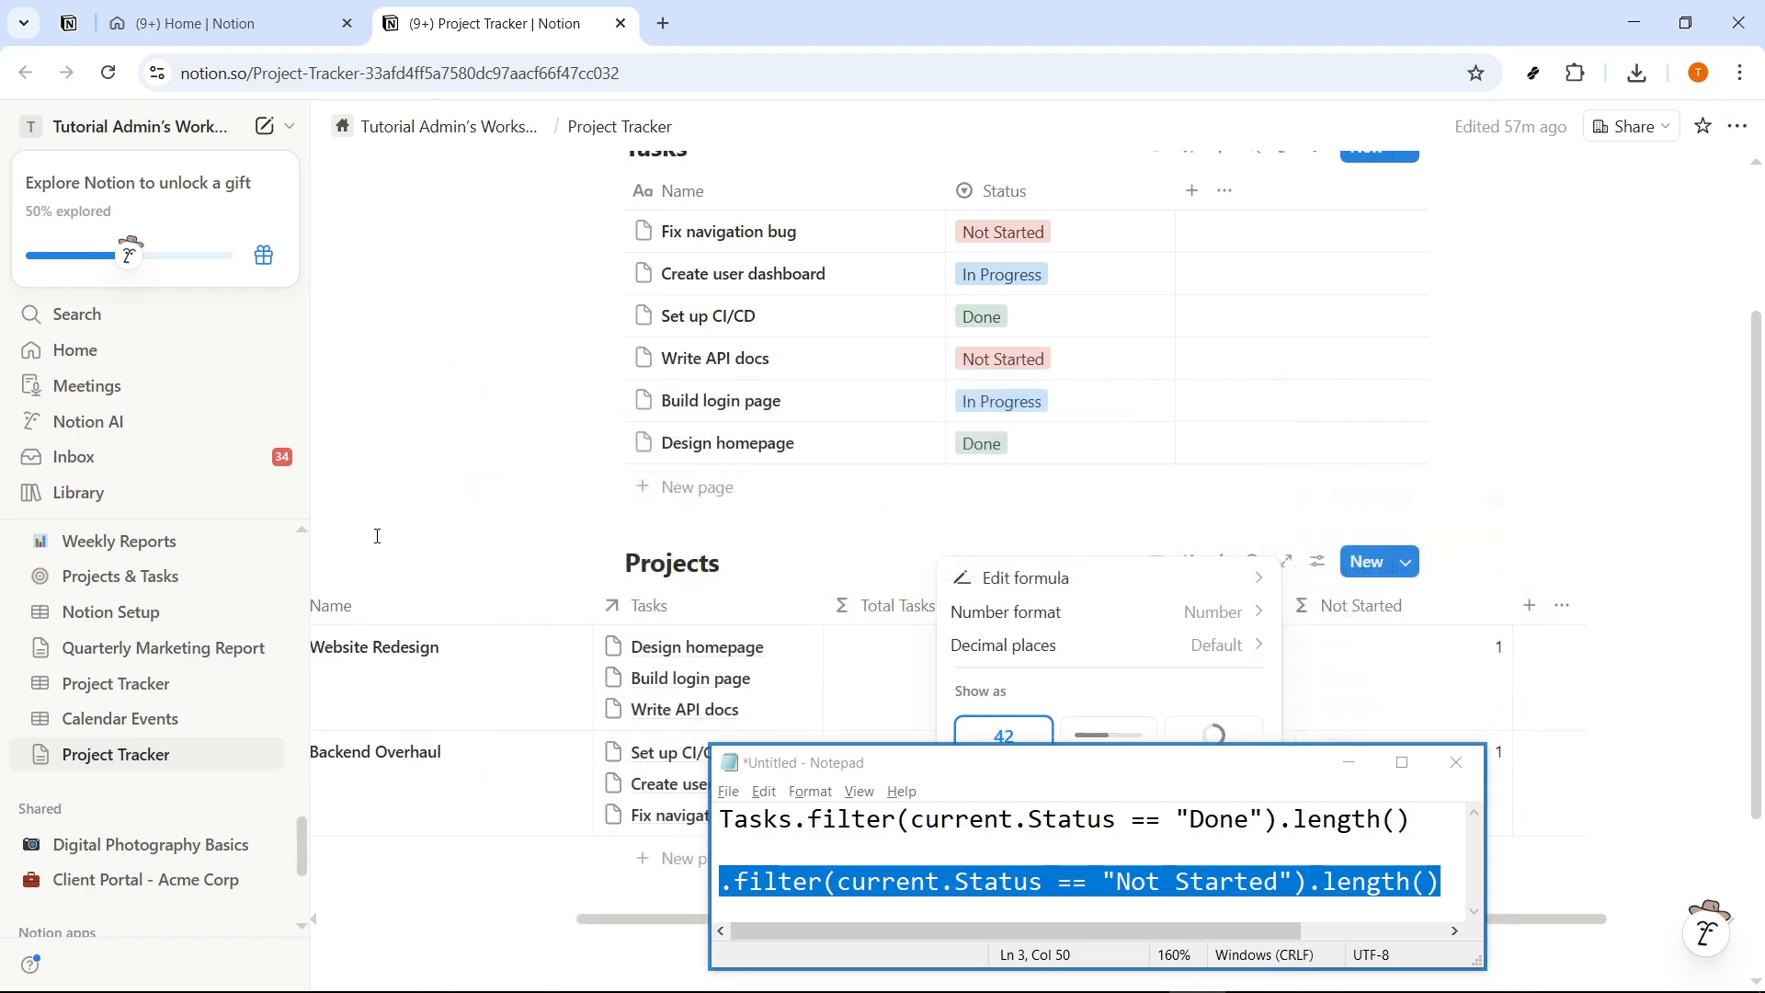
pyautogui.click(1346, 764)
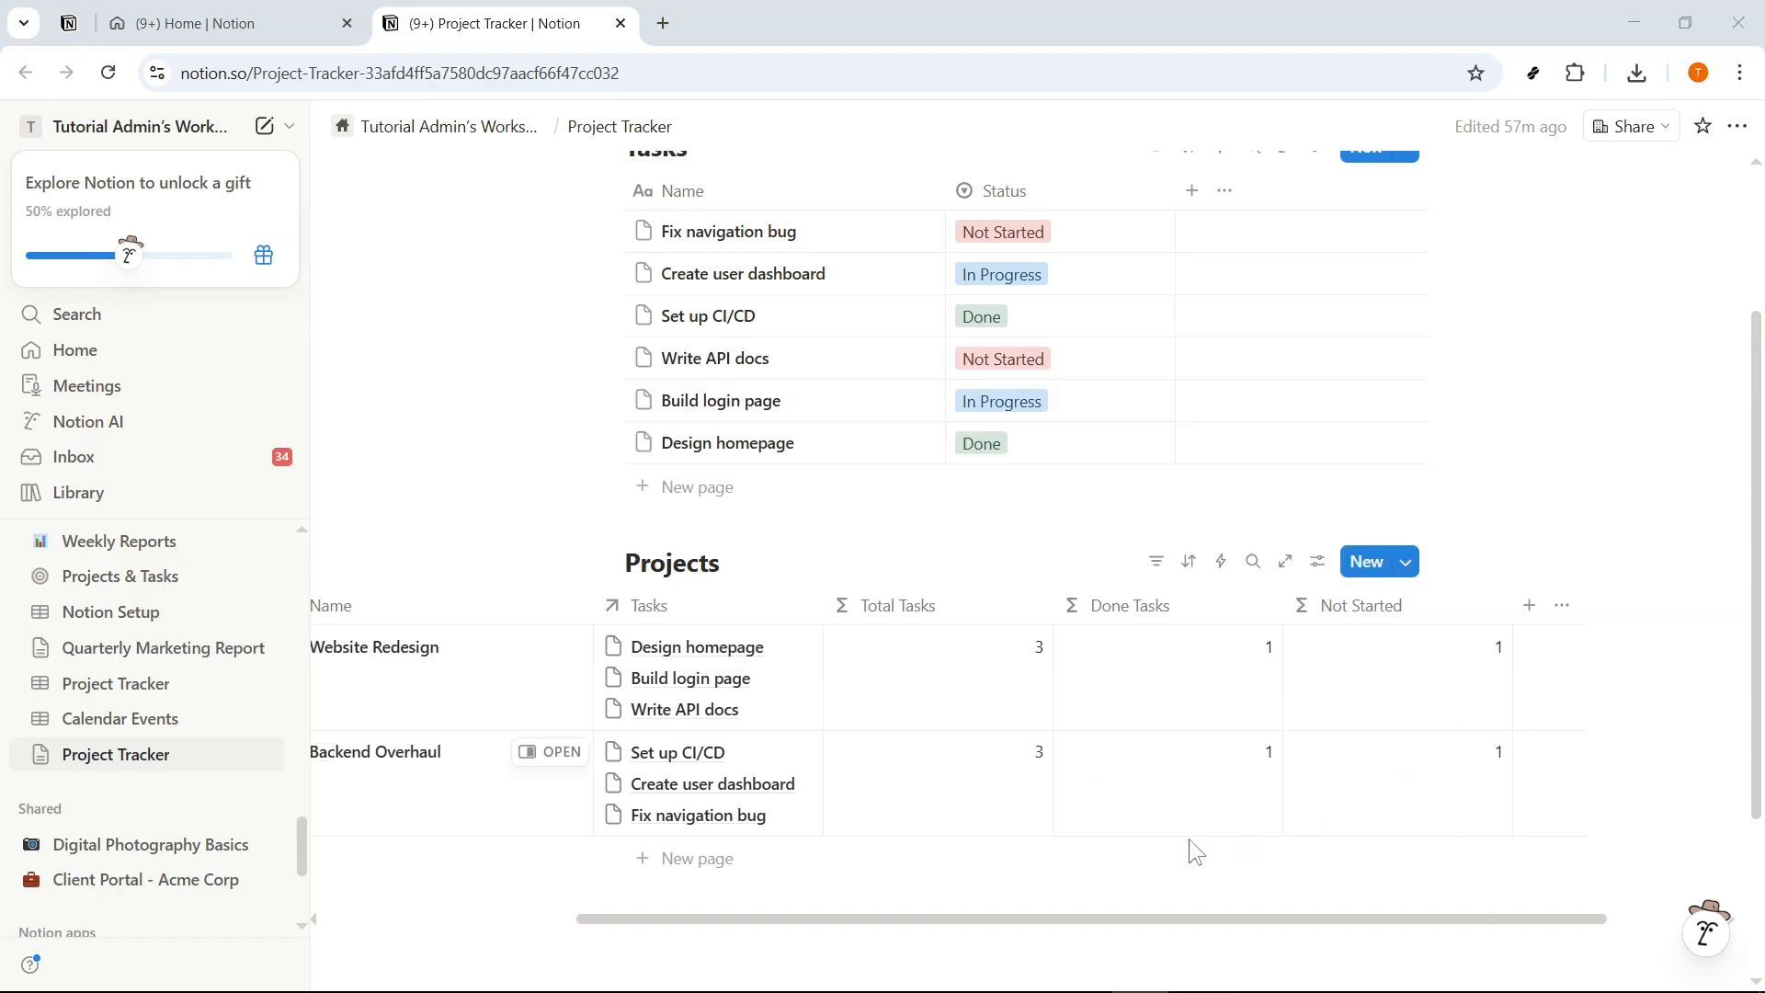
pyautogui.hotkey('alt', 'Tab')
pyautogui.moveTo(1095, 769); pyautogui.dragTo(813, 692)
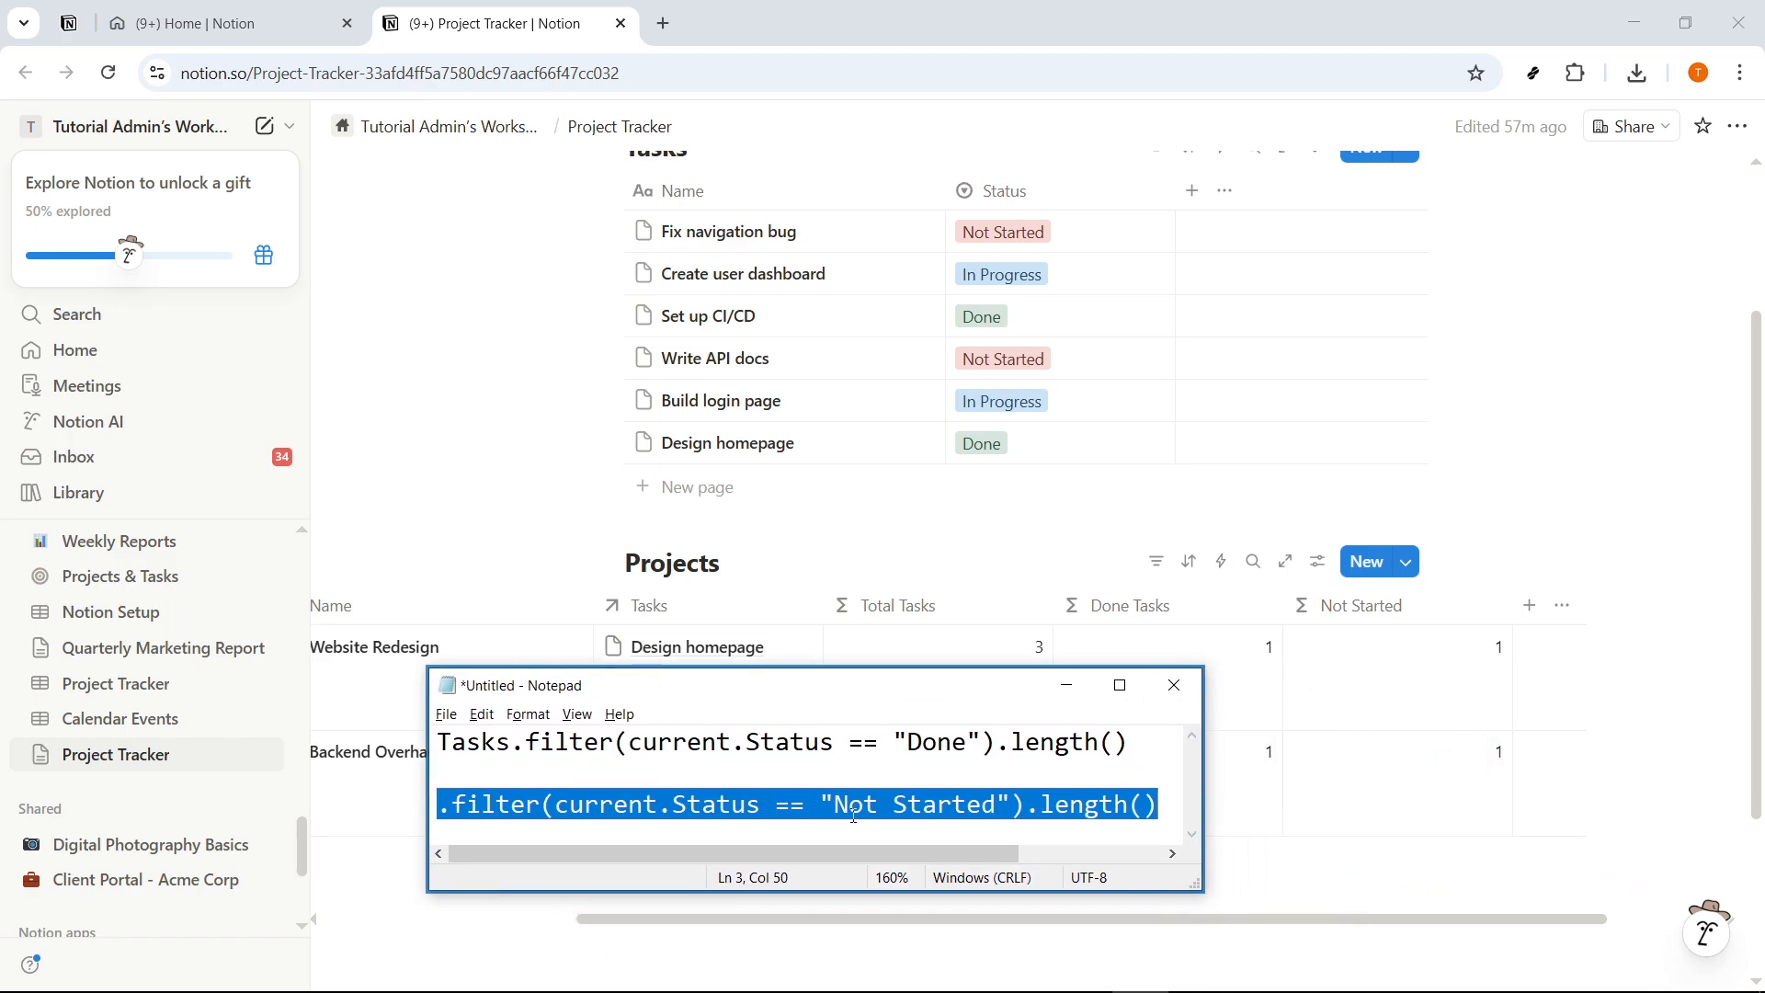
pyautogui.click(864, 805)
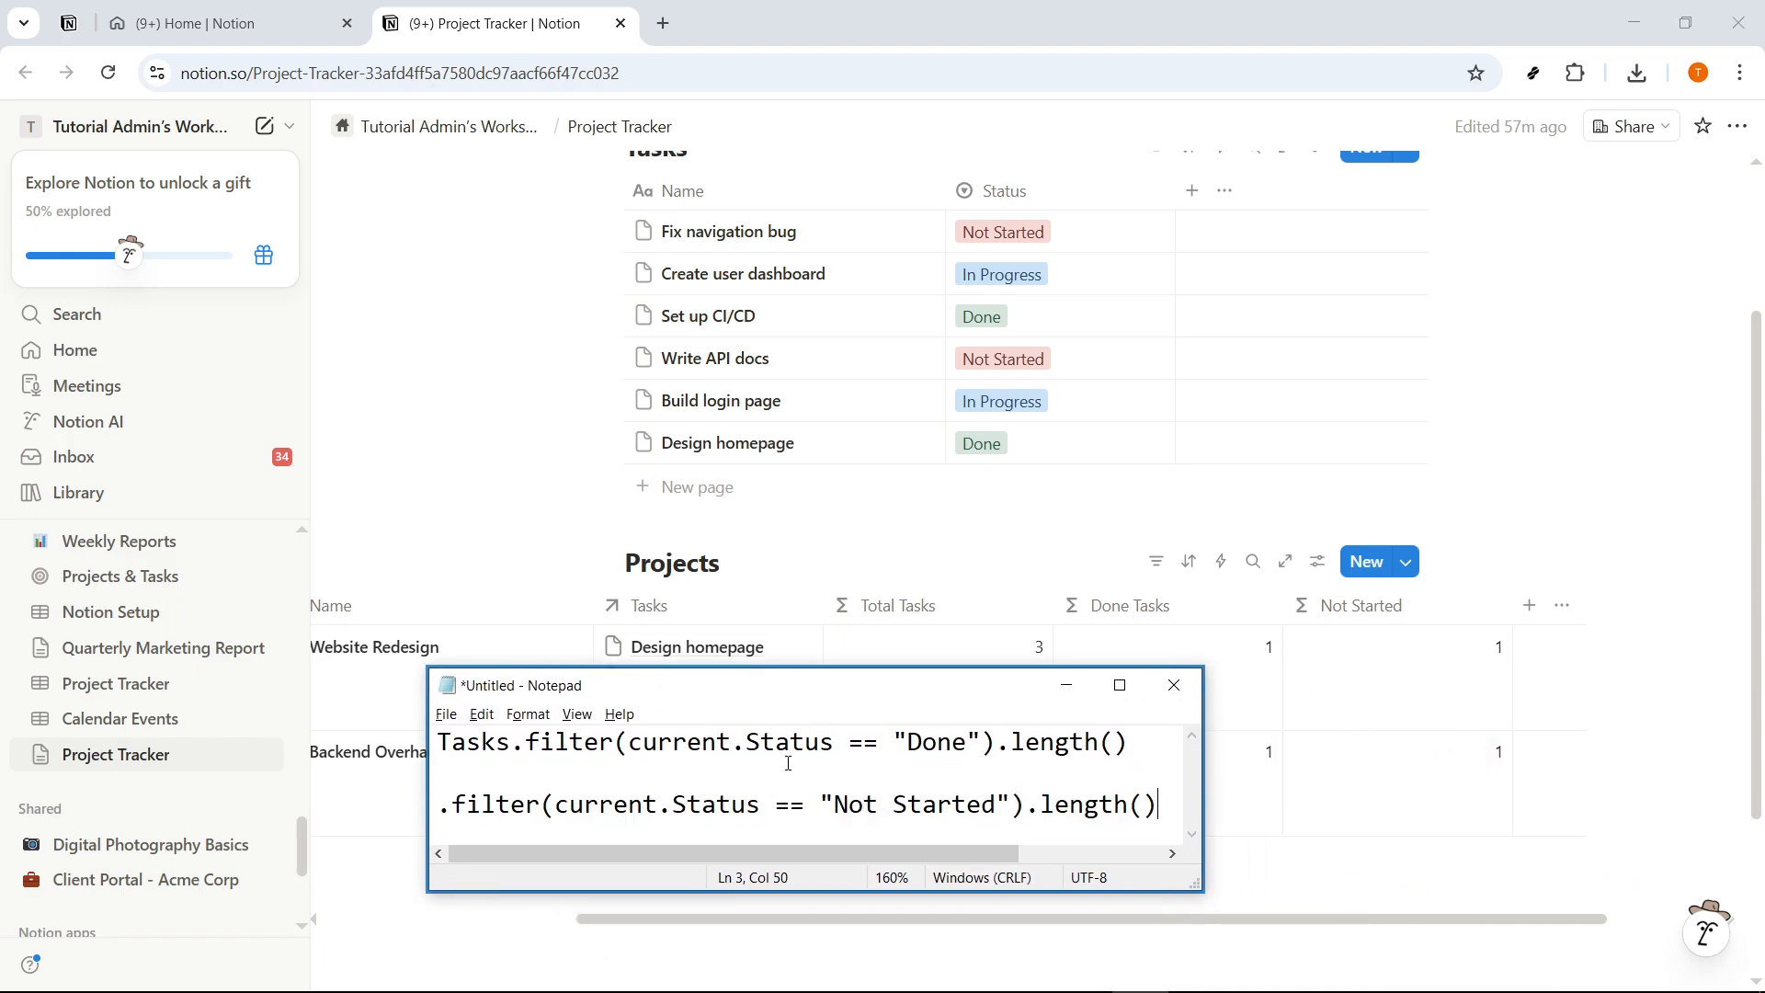
pyautogui.moveTo(813, 701); pyautogui.dragTo(589, 717)
pyautogui.click(797, 708)
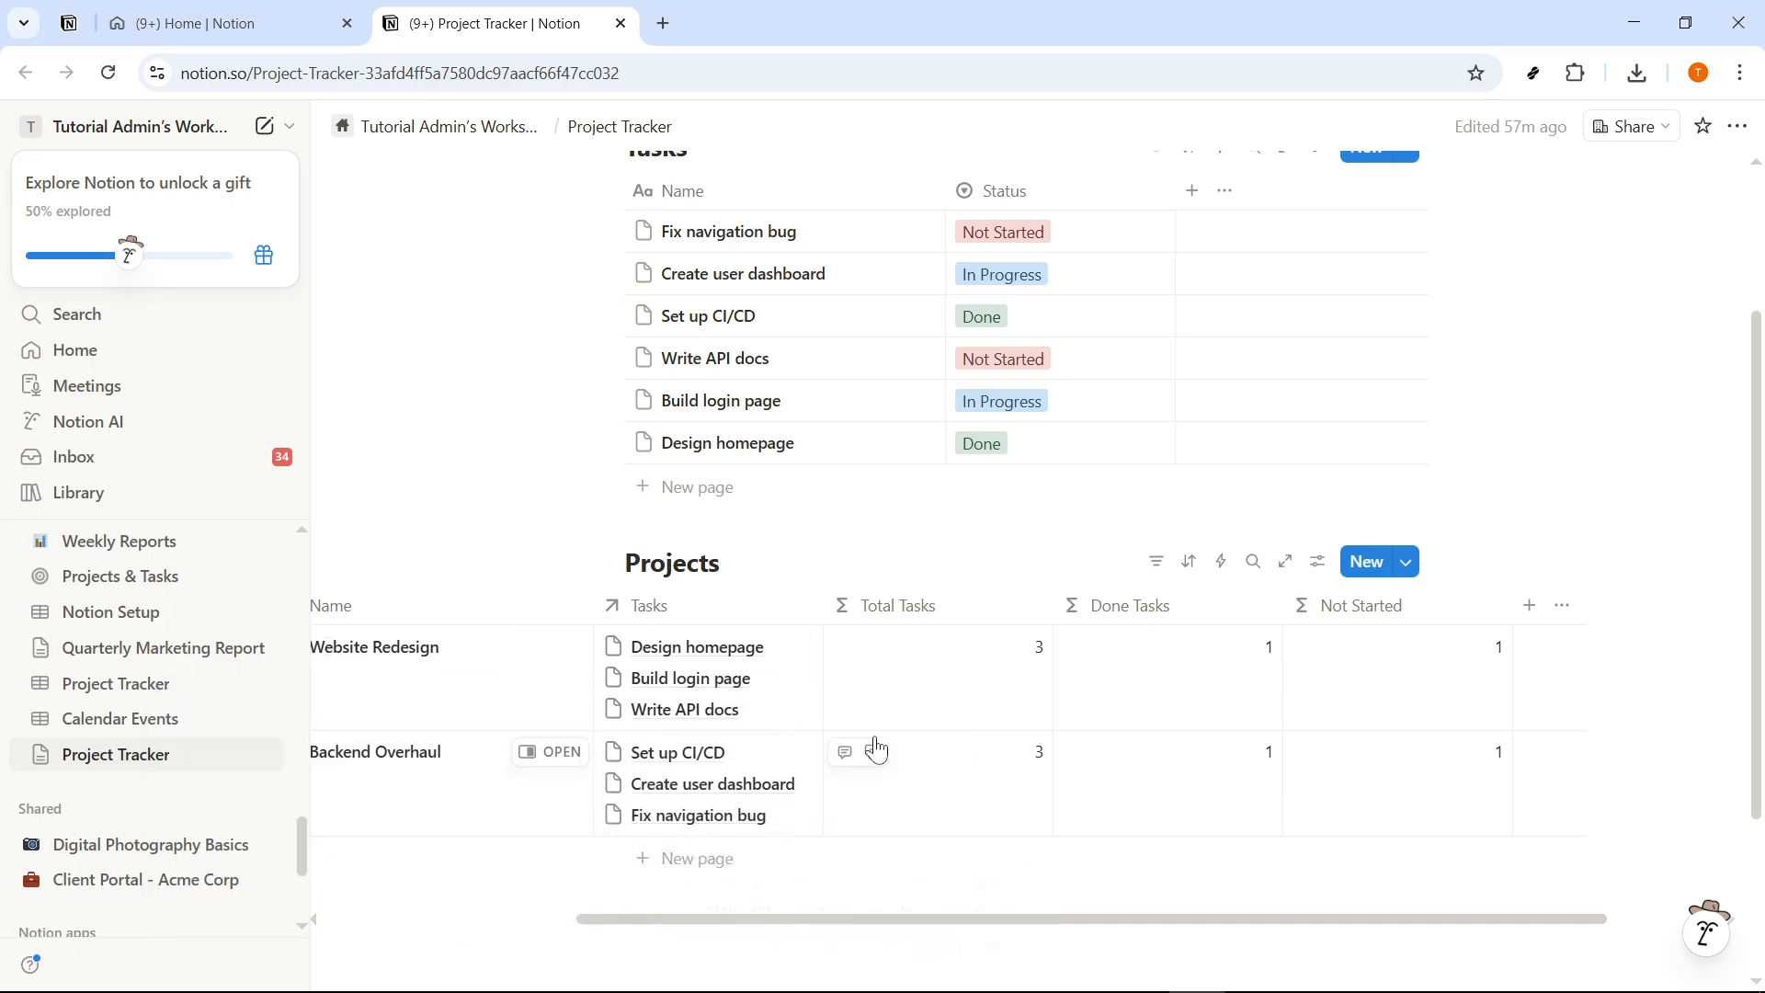
# - Test the project counts by setting the Write API docs task's status to Done and restoring it to Not Started
pyautogui.hscroll(3, 897, 750)
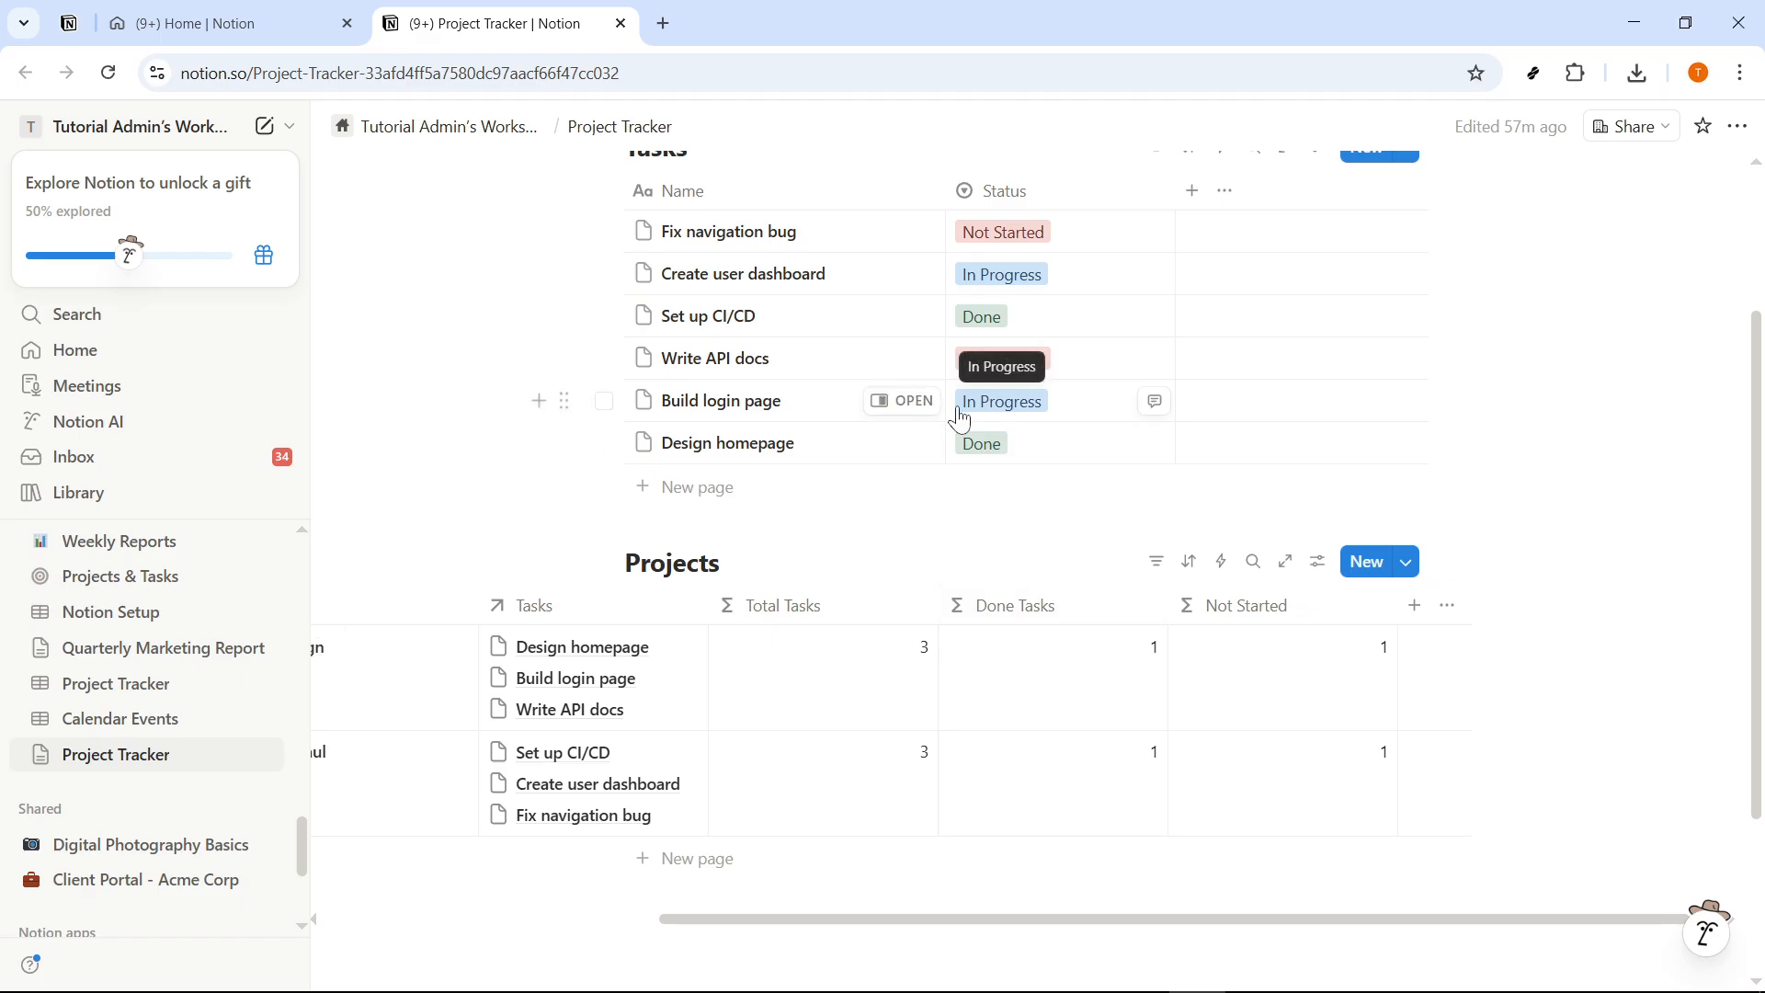
pyautogui.click(1080, 358)
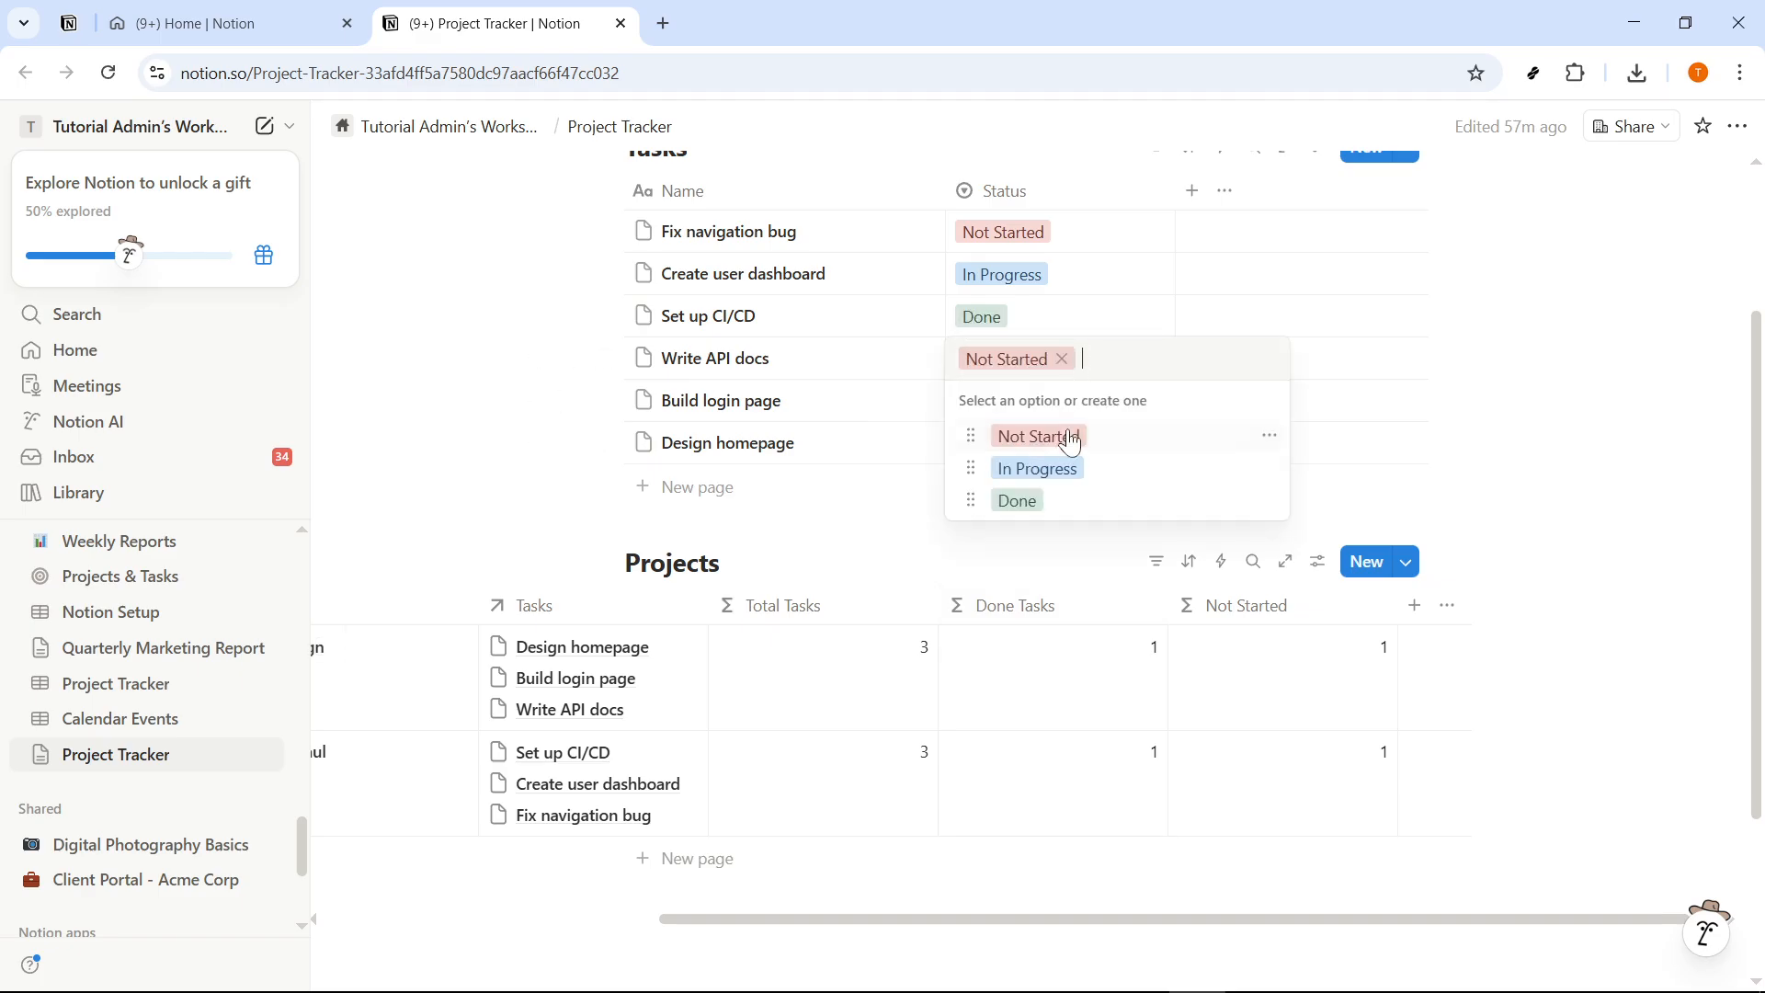
pyautogui.click(1016, 500)
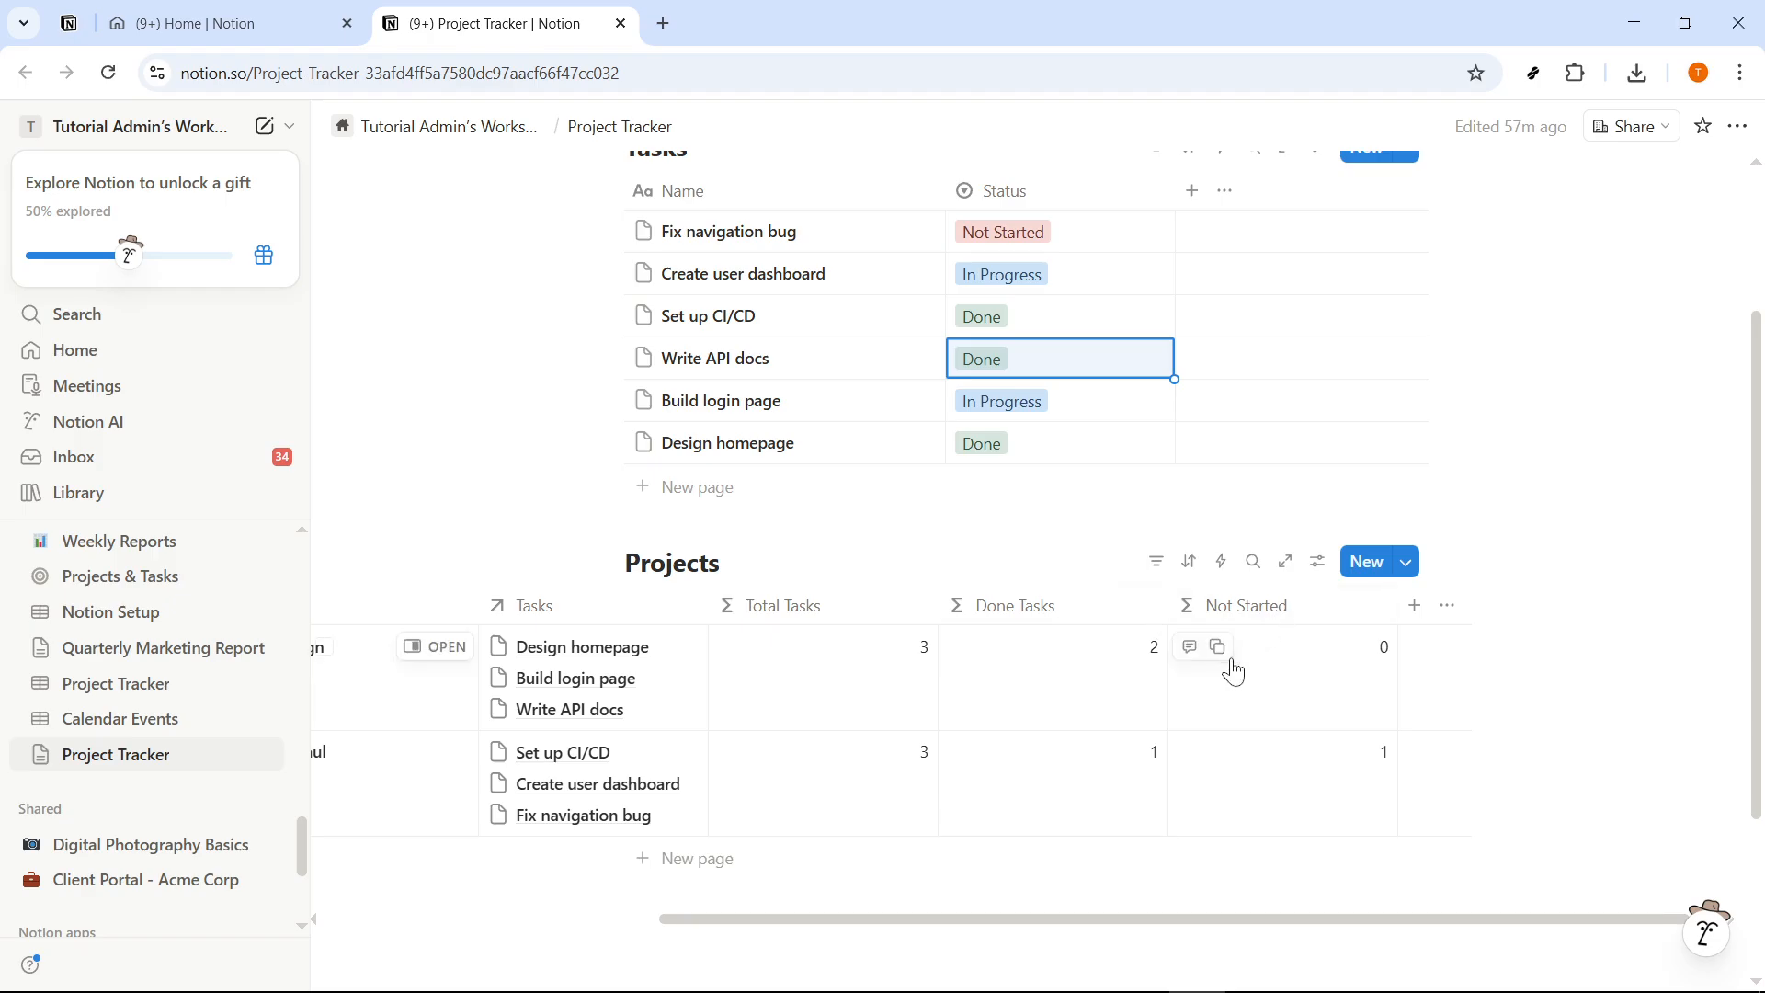
pyautogui.click(1029, 368)
pyautogui.click(1043, 437)
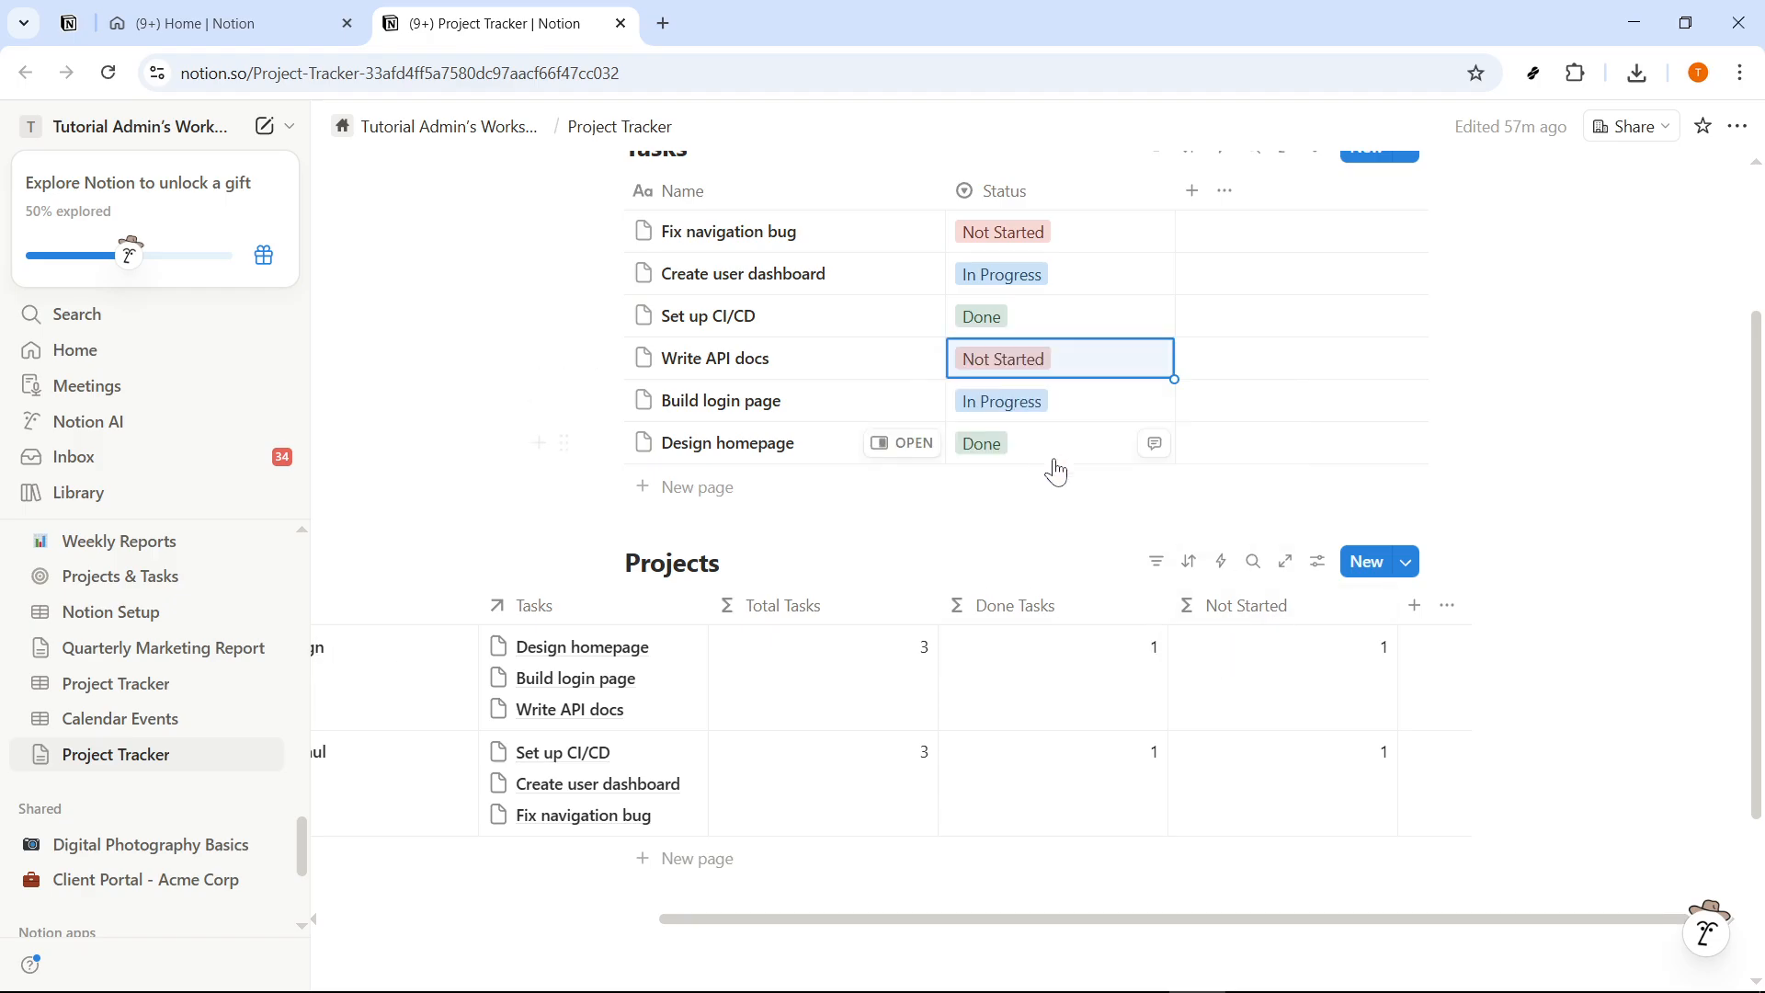
# - Set the Create user dashboard task's status to Not Started and check the counts in the Projects database
pyautogui.click(1037, 311)
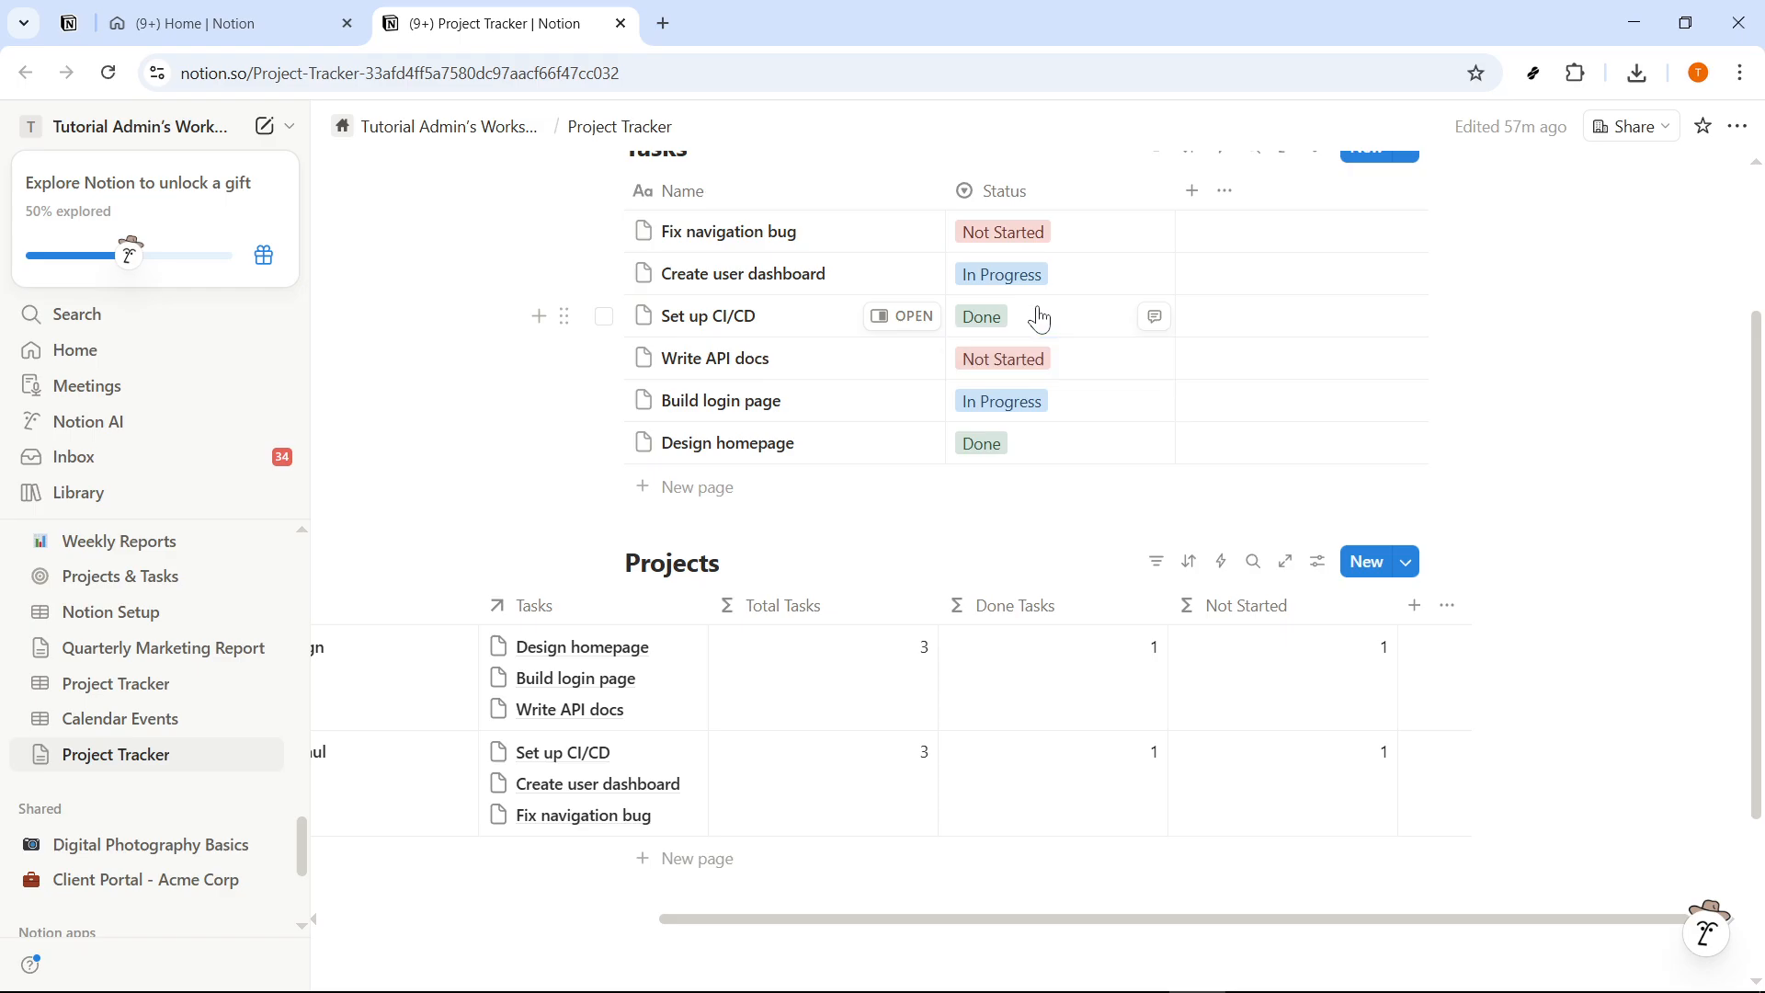
pyautogui.click(1068, 276)
pyautogui.click(1071, 288)
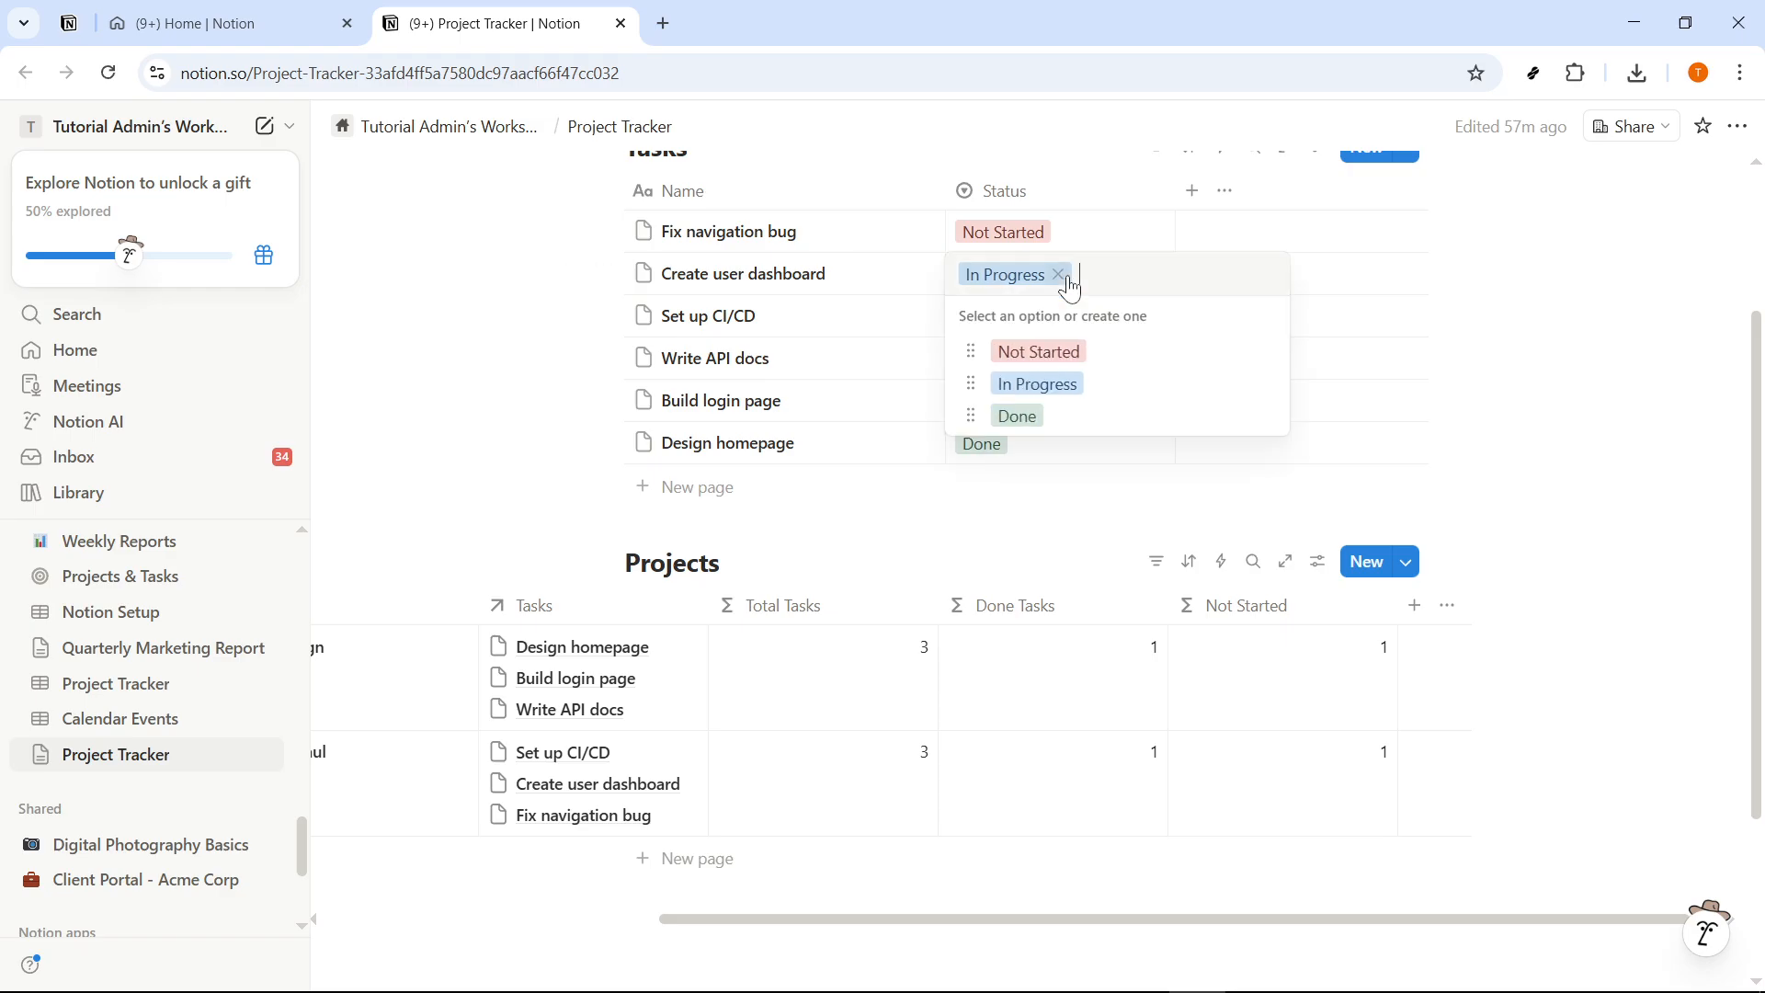
pyautogui.click(1039, 352)
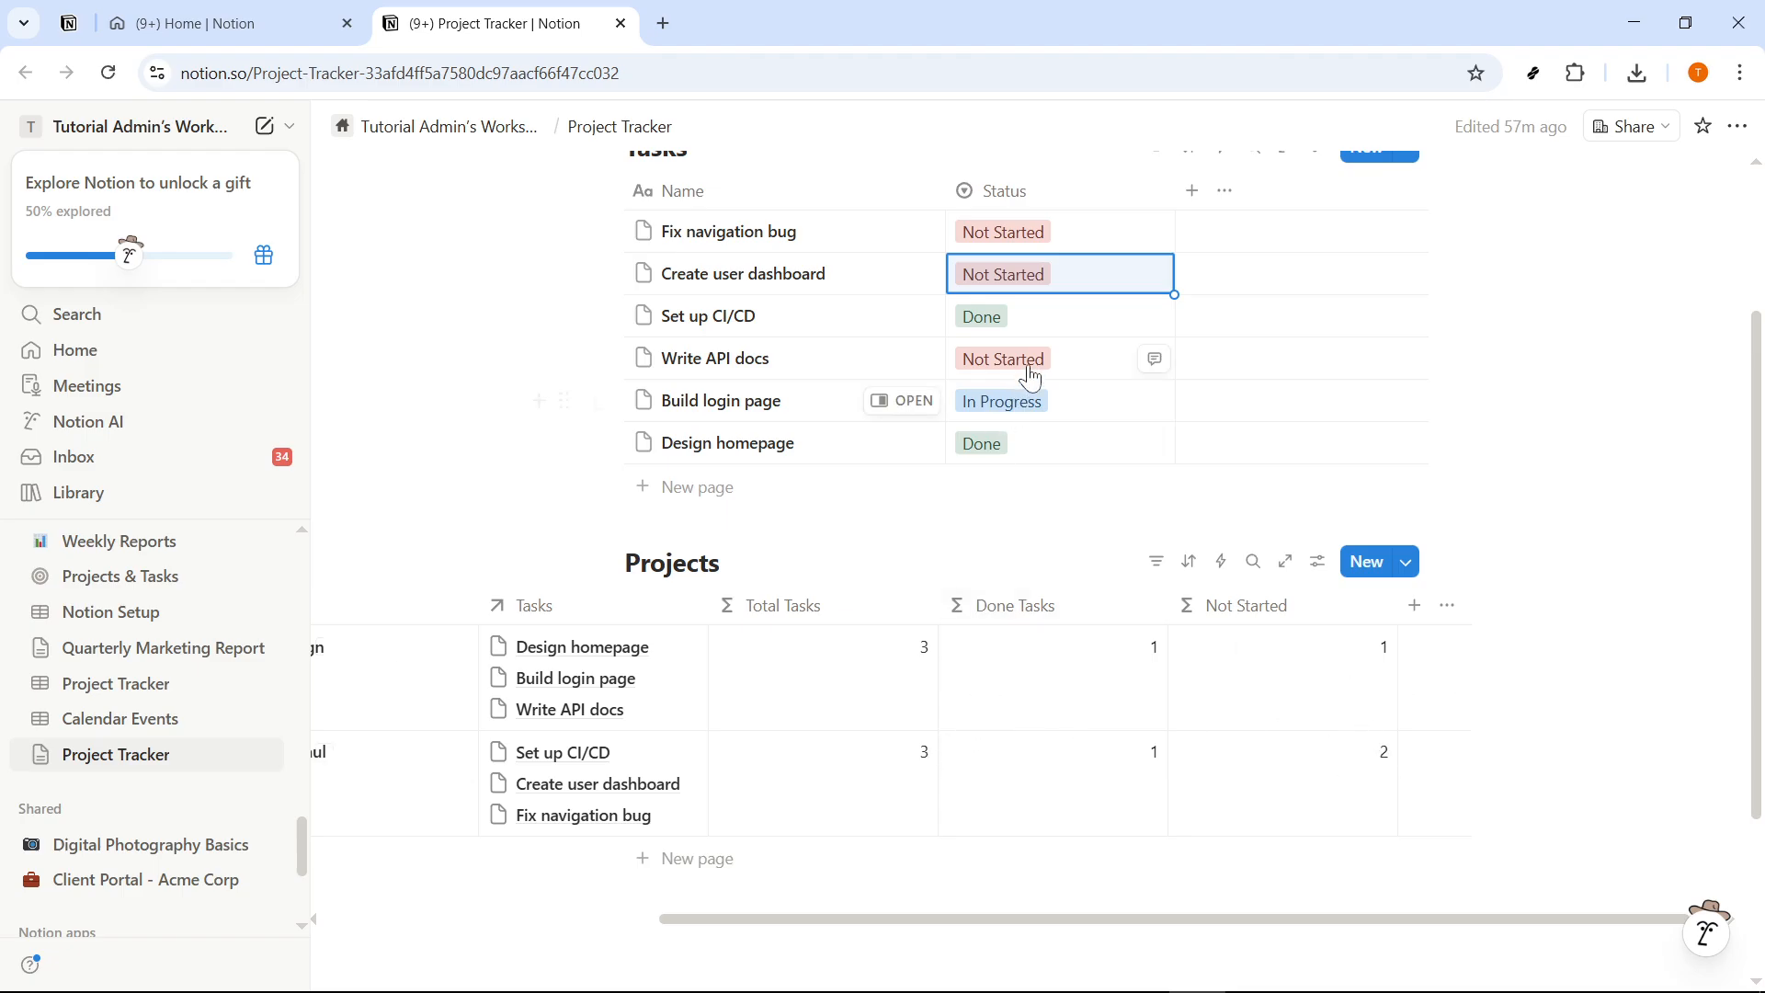
pyautogui.scroll(3, 993, 619)
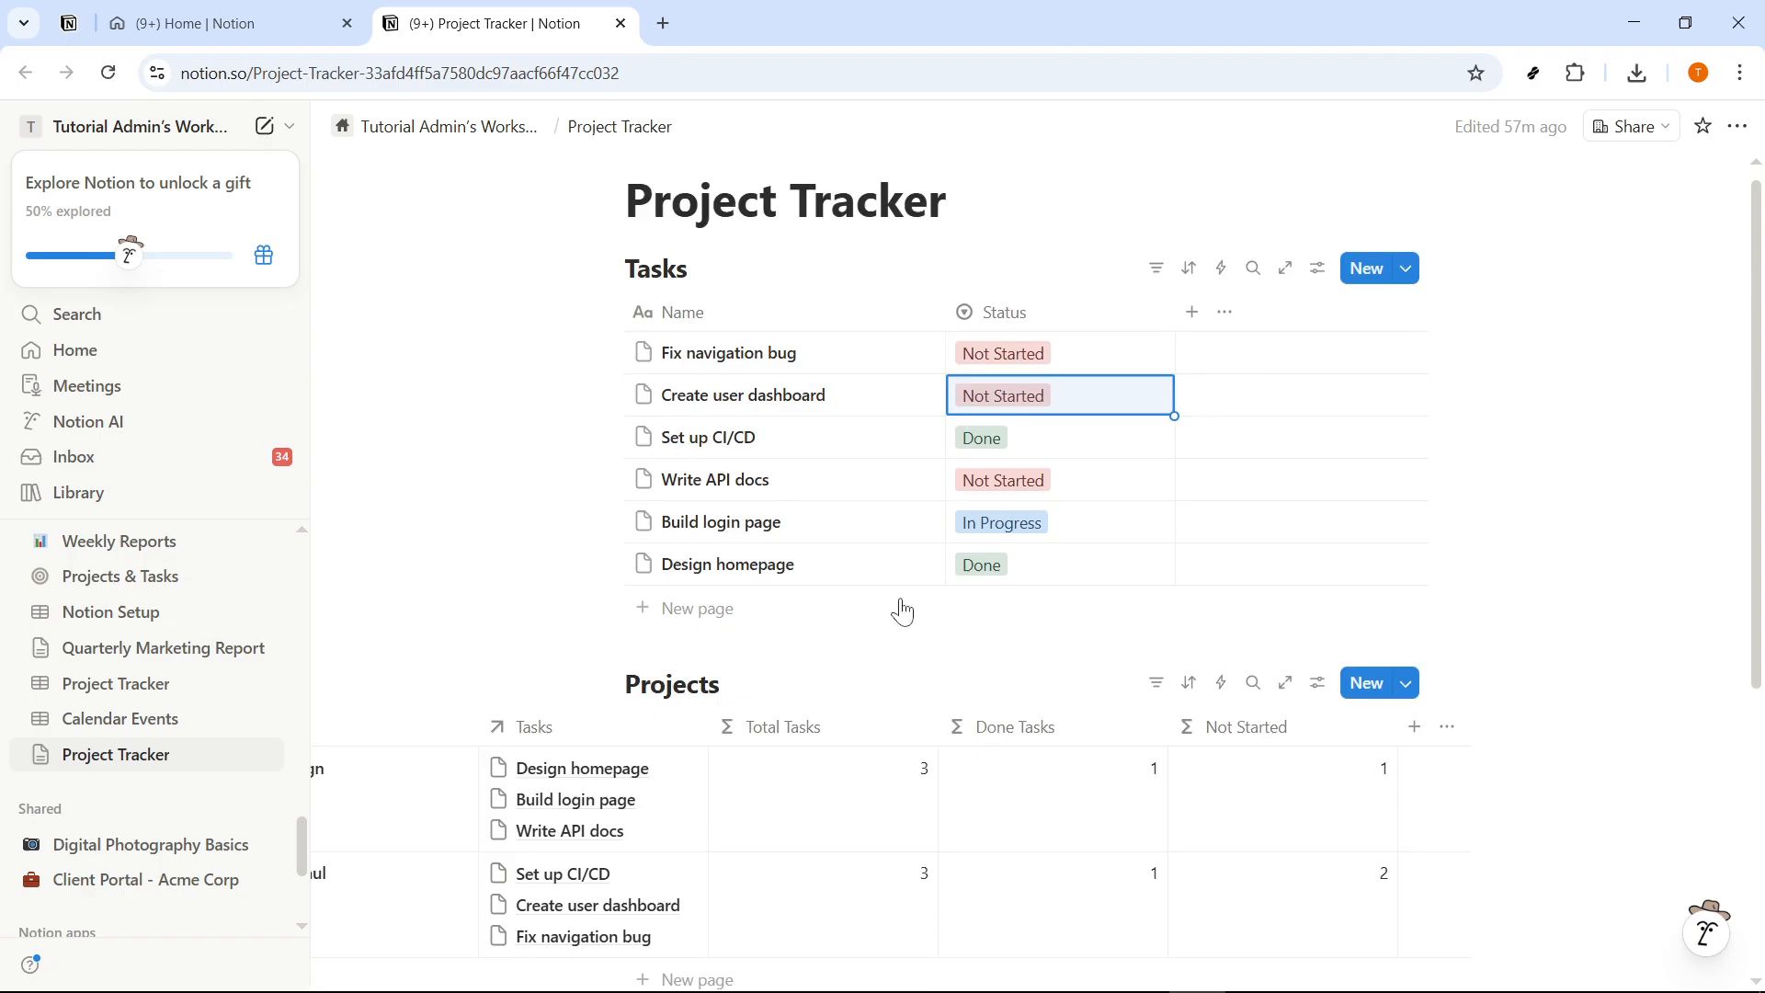
pyautogui.scroll(-3, 945, 473)
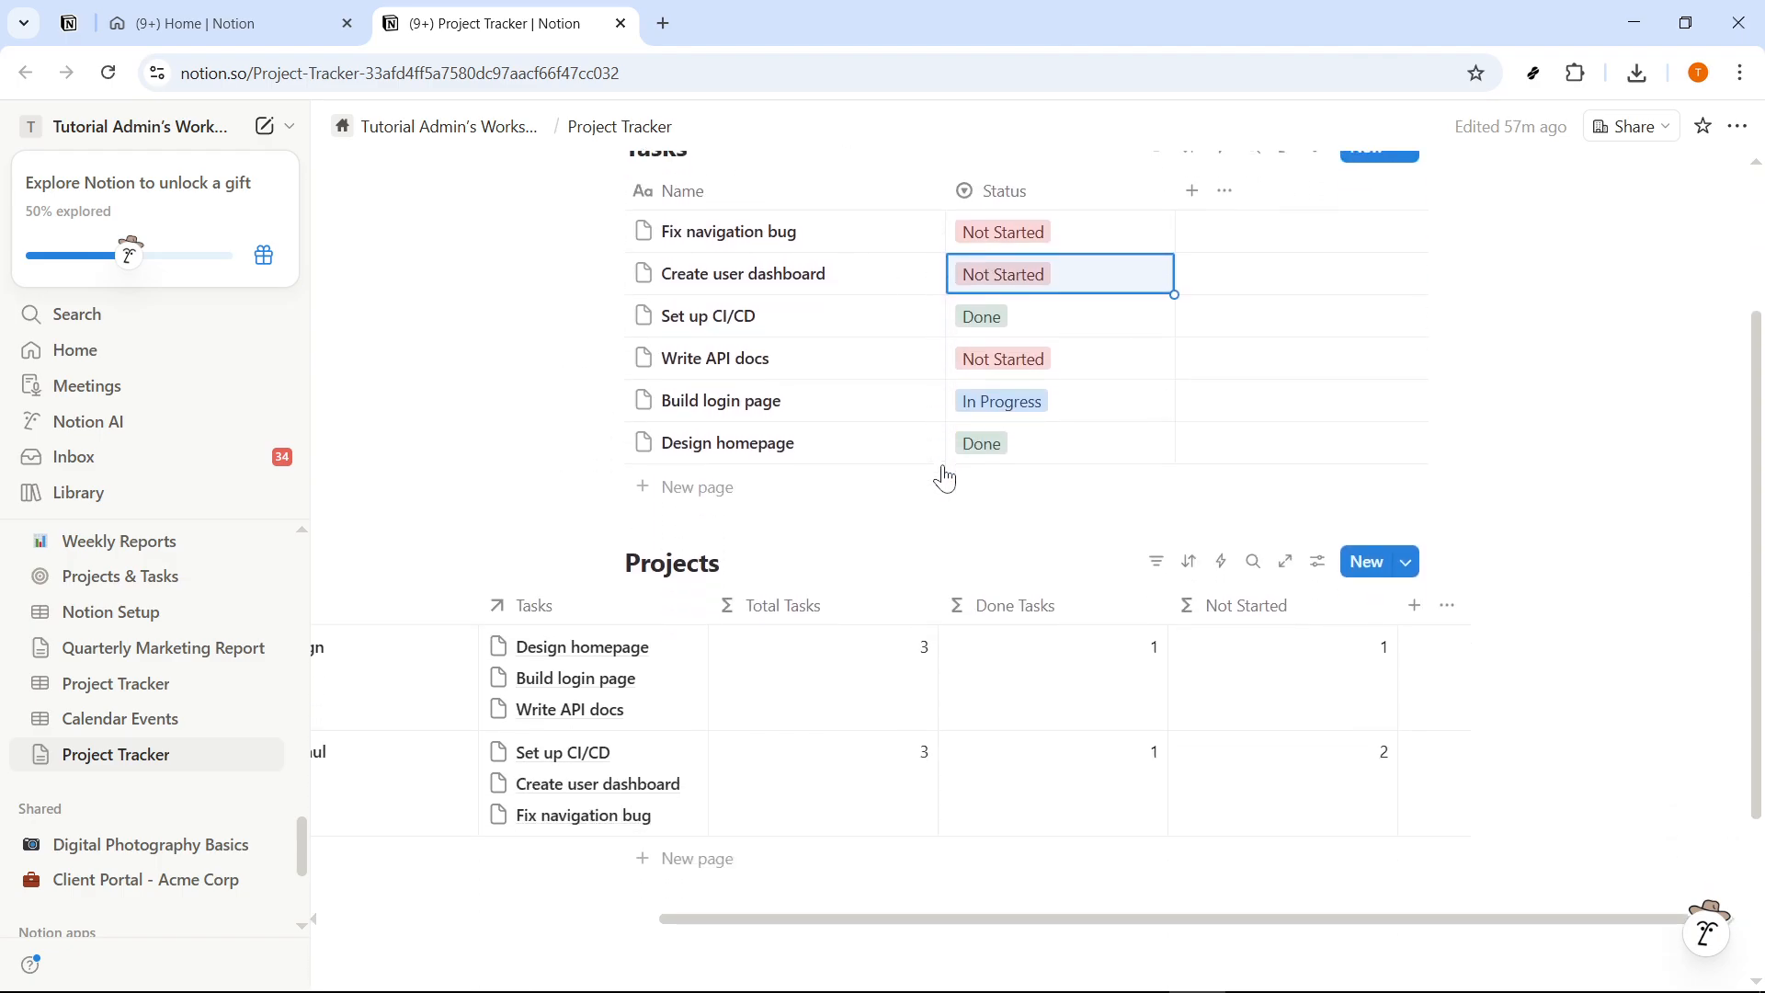
pyautogui.scroll(2, 923, 342)
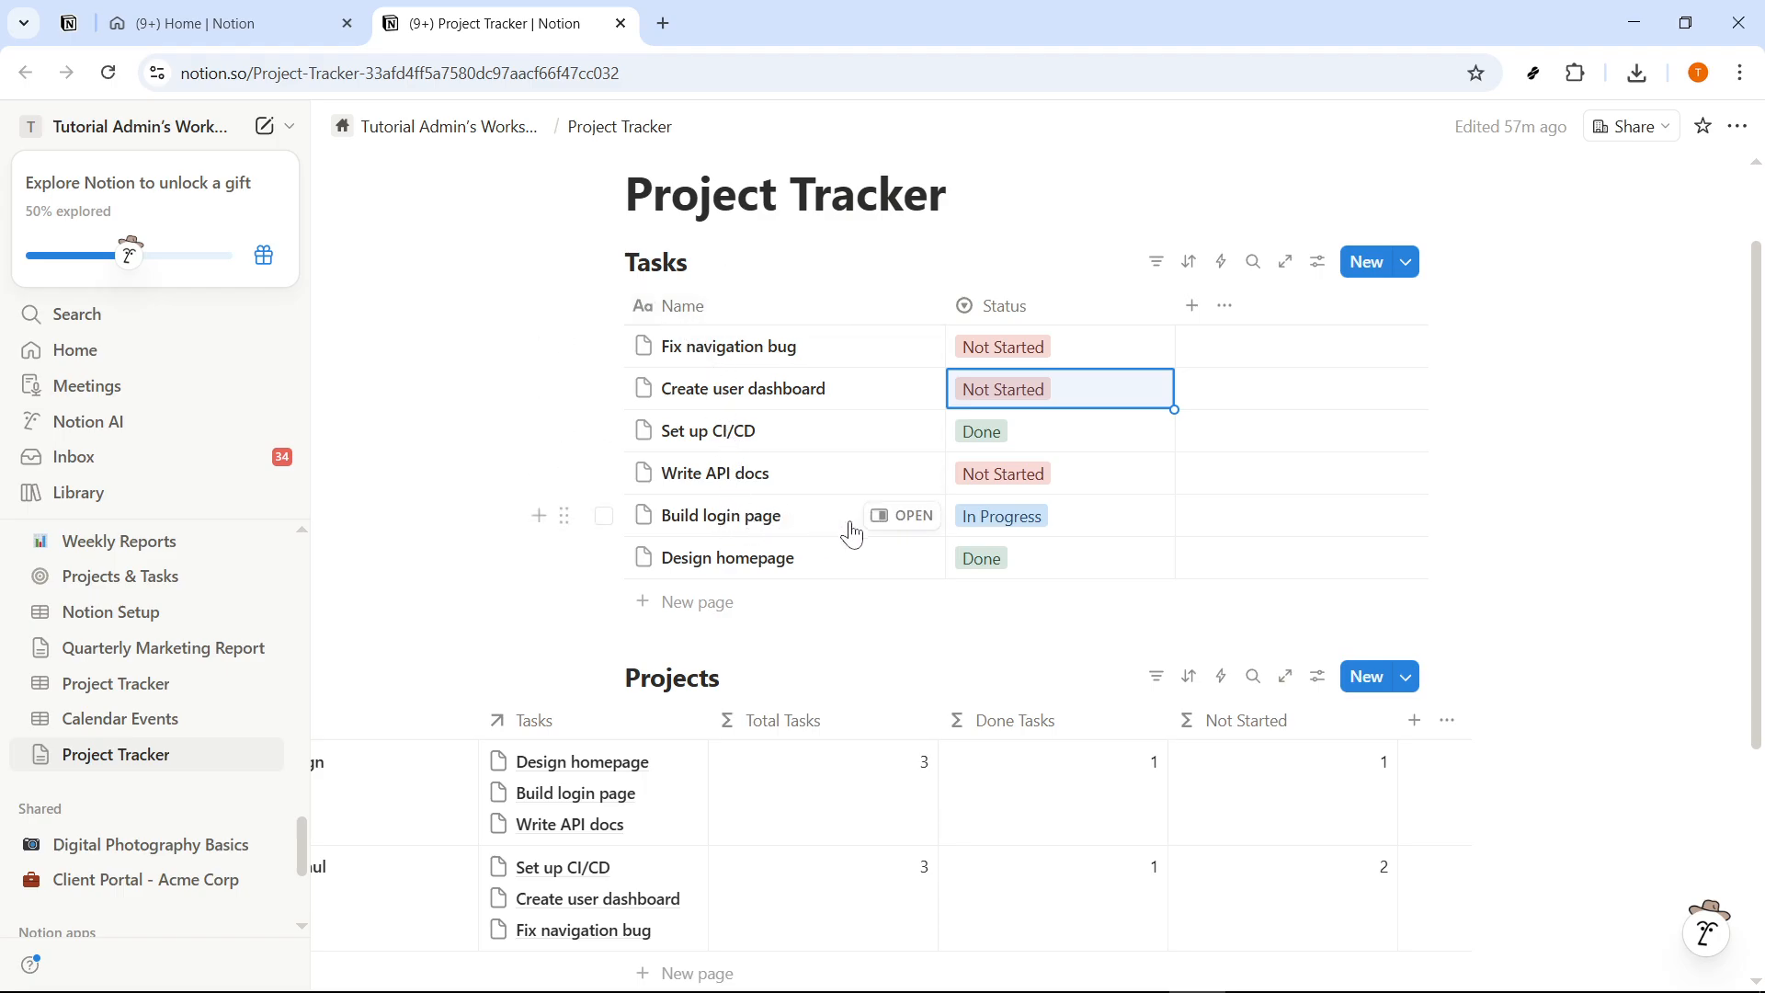
# - Set the Build login page task's status to Done and check its project's Done Tasks count
pyautogui.click(1065, 520)
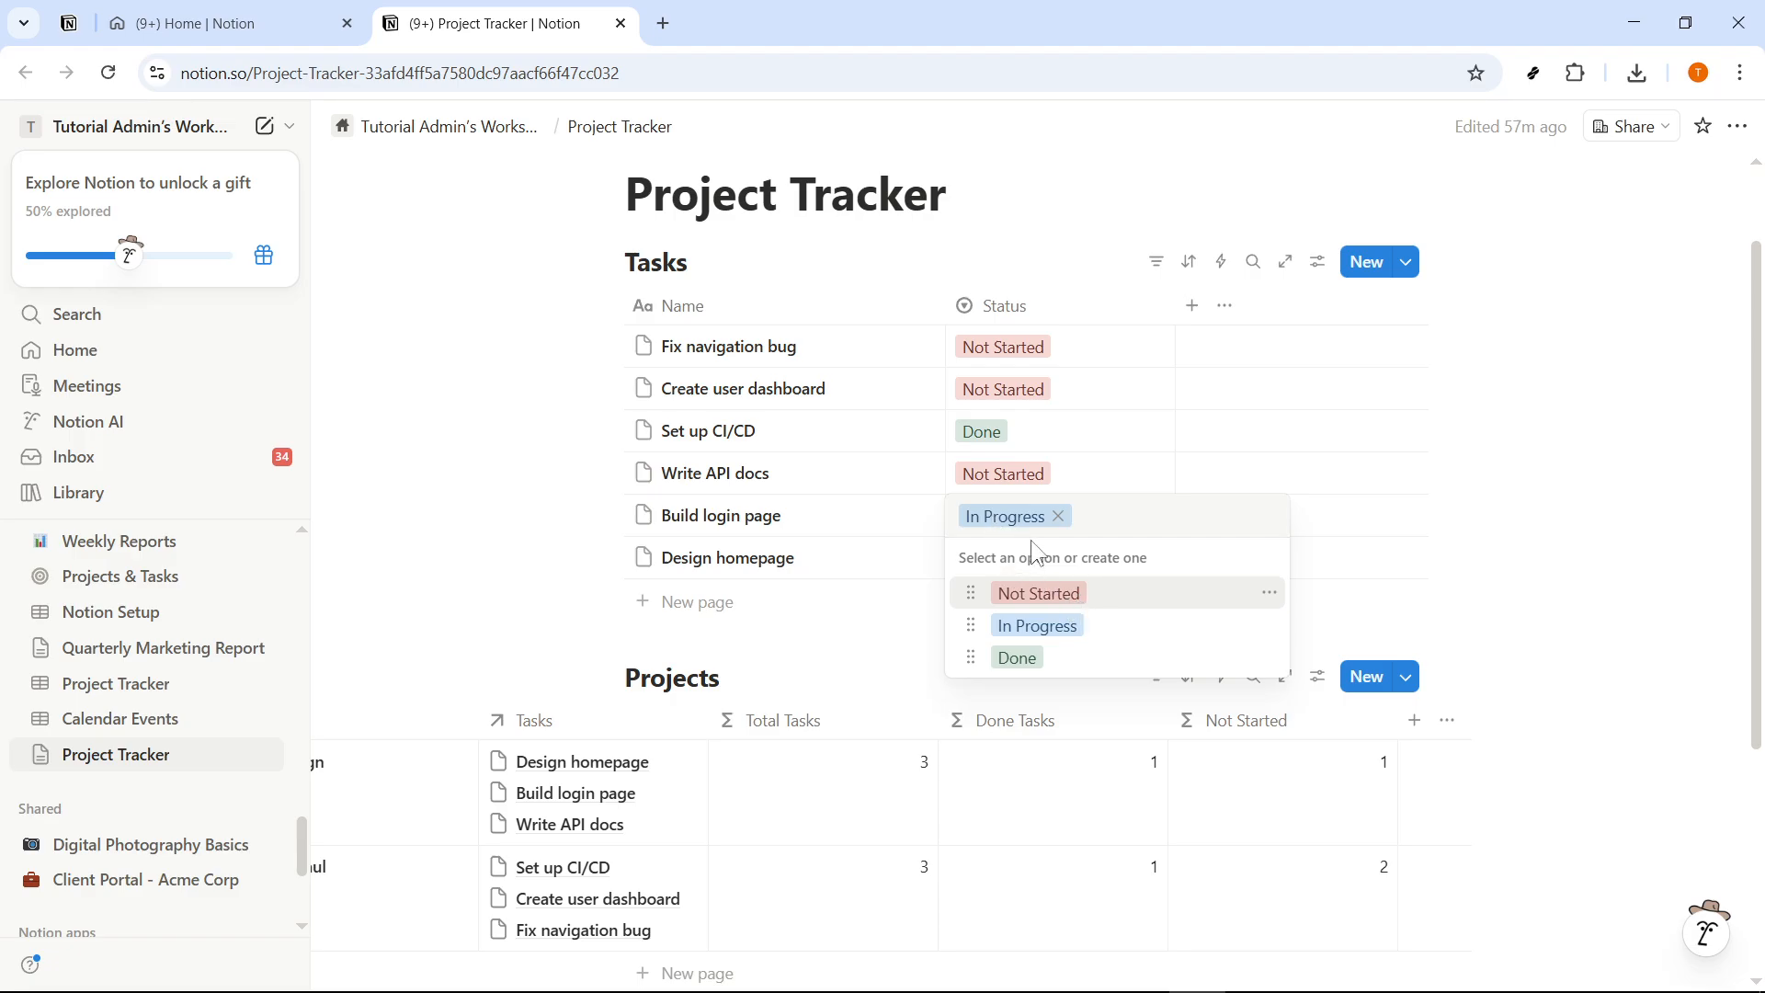
pyautogui.click(1040, 658)
pyautogui.scroll(-1, 1064, 662)
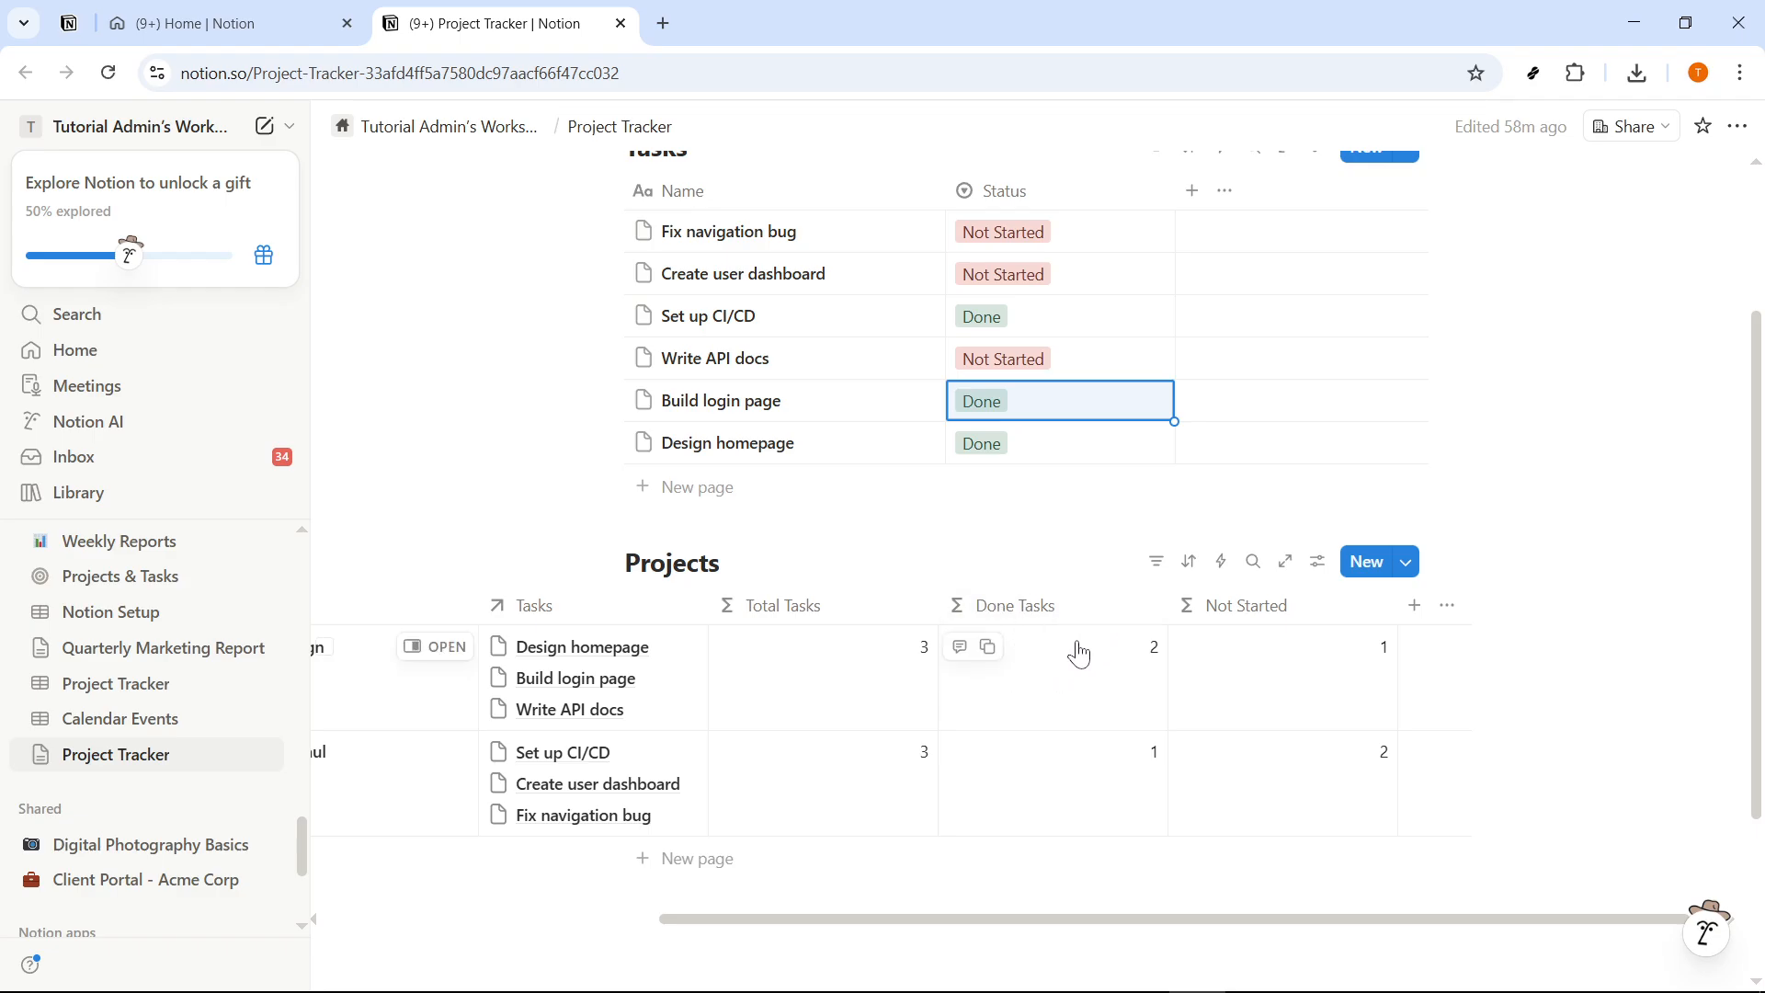
# - Test the counts by setting the Write API docs task's status to Done and restoring it to Not Started
pyautogui.click(1067, 364)
pyautogui.click(1069, 369)
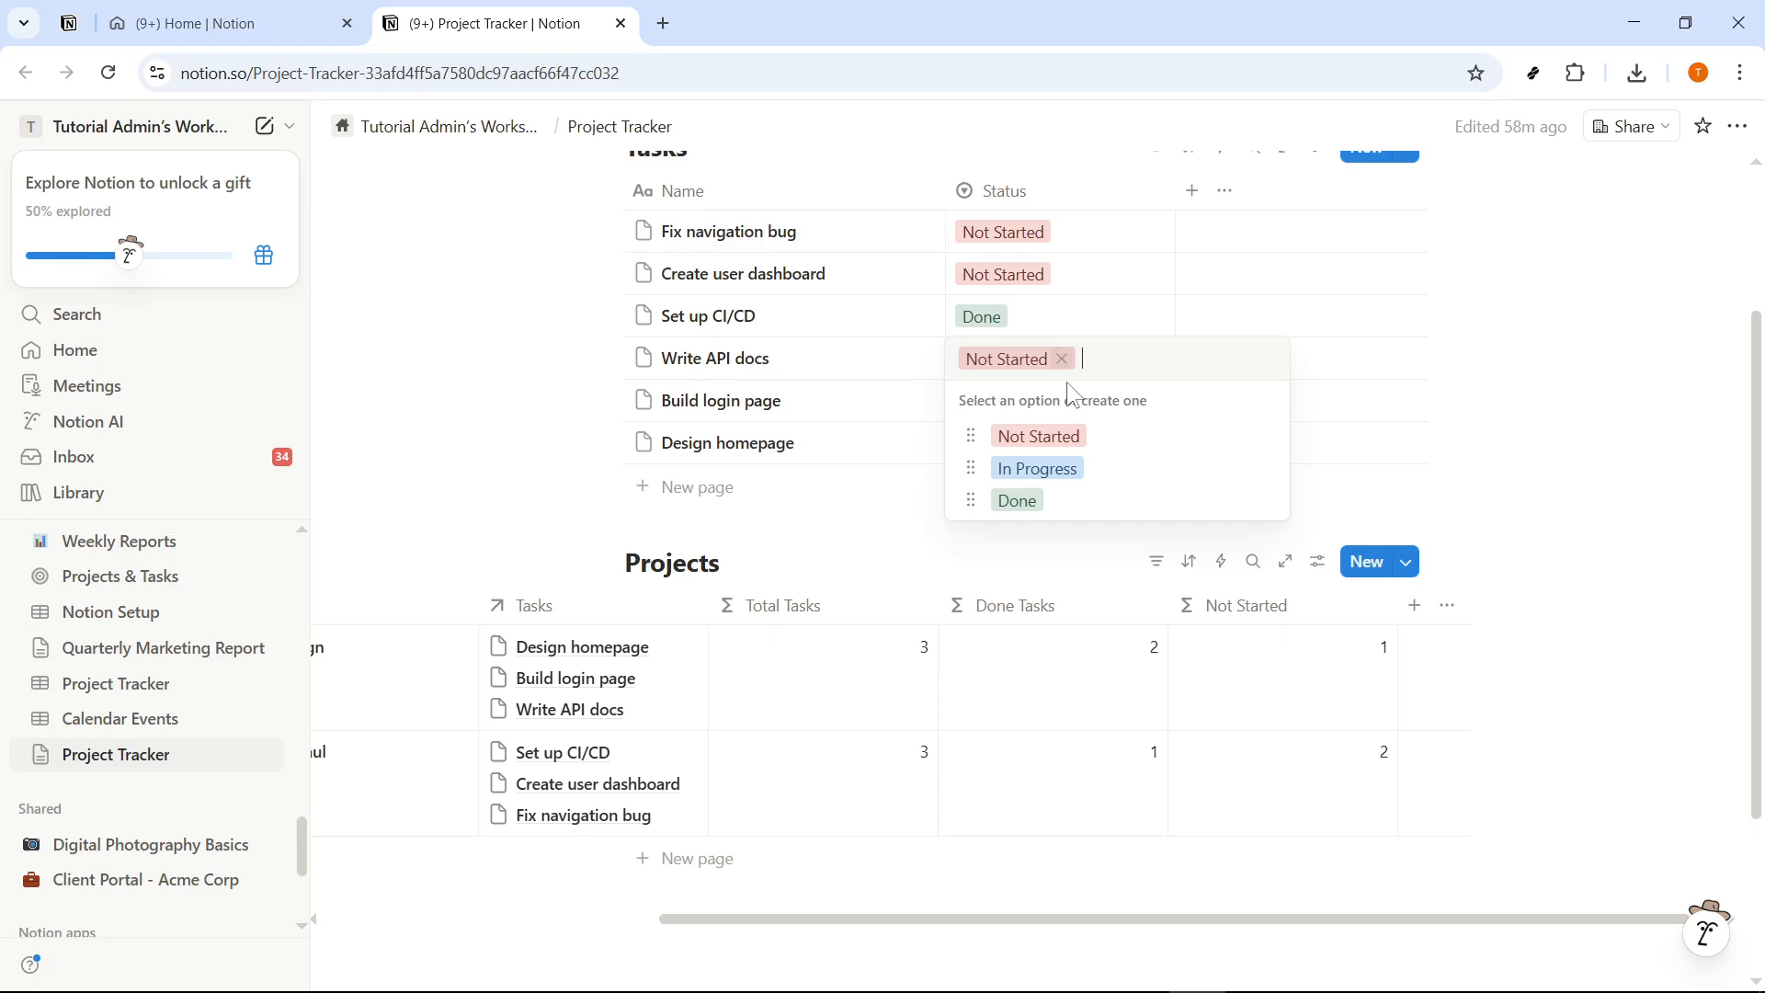
pyautogui.click(1043, 504)
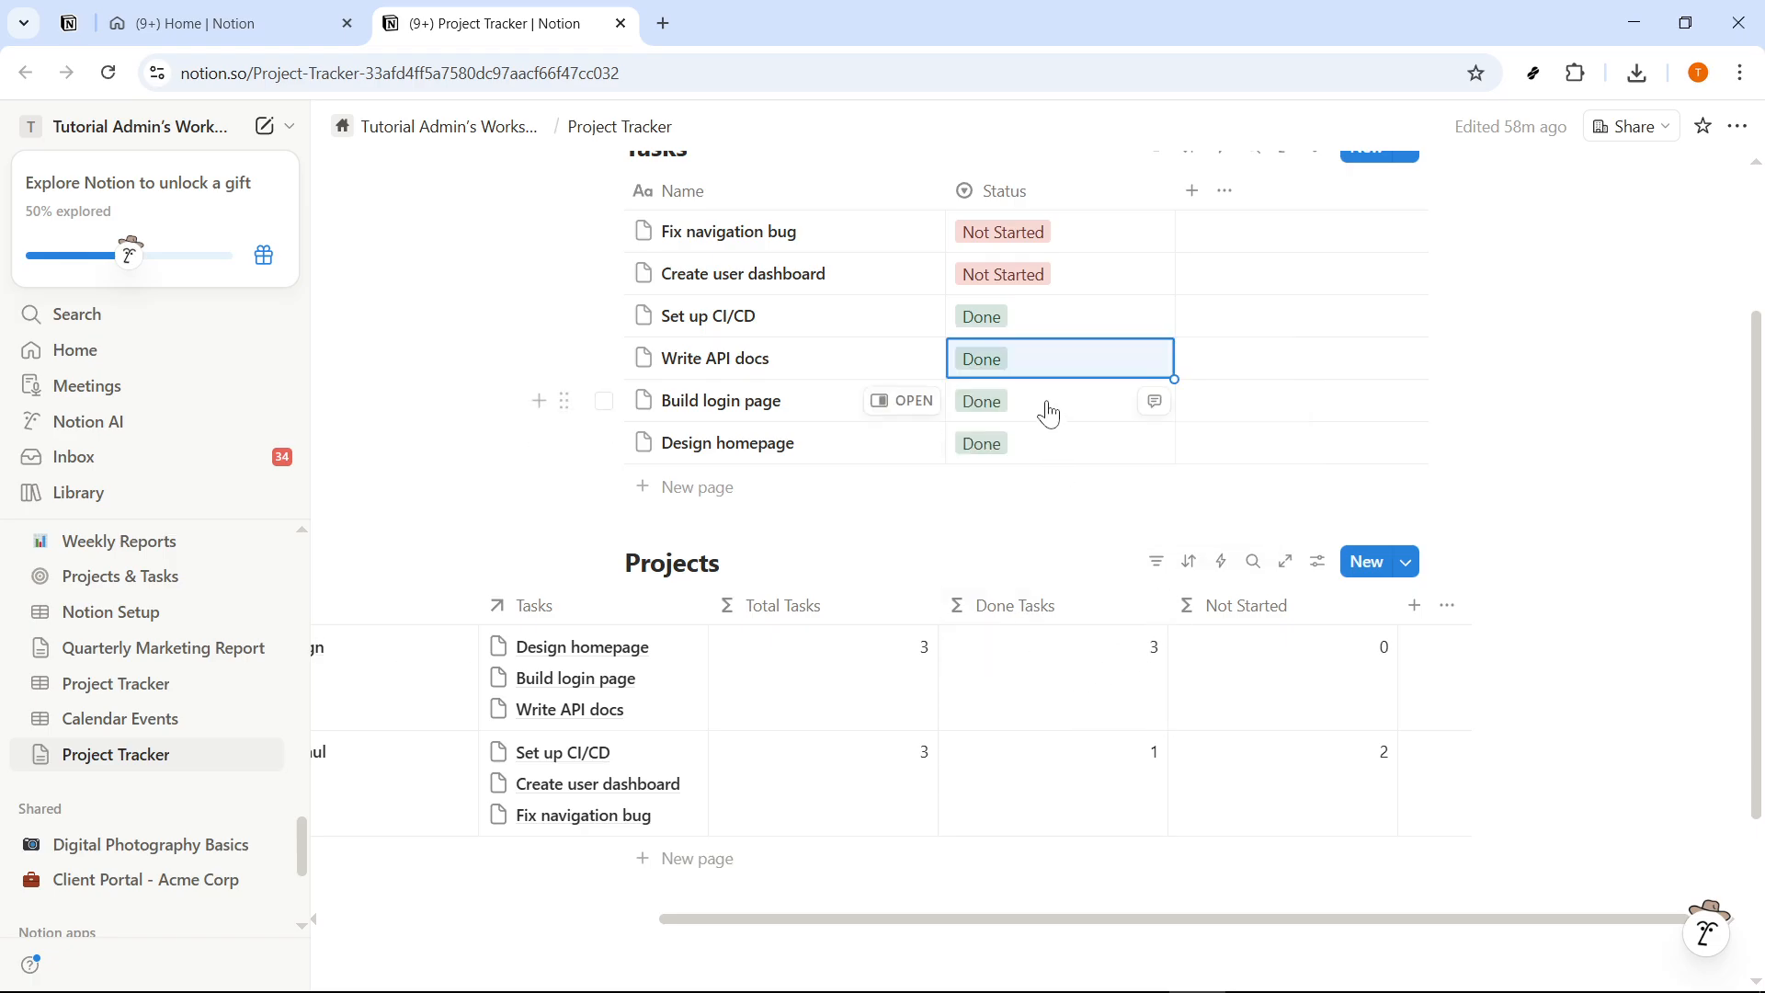
pyautogui.click(1048, 367)
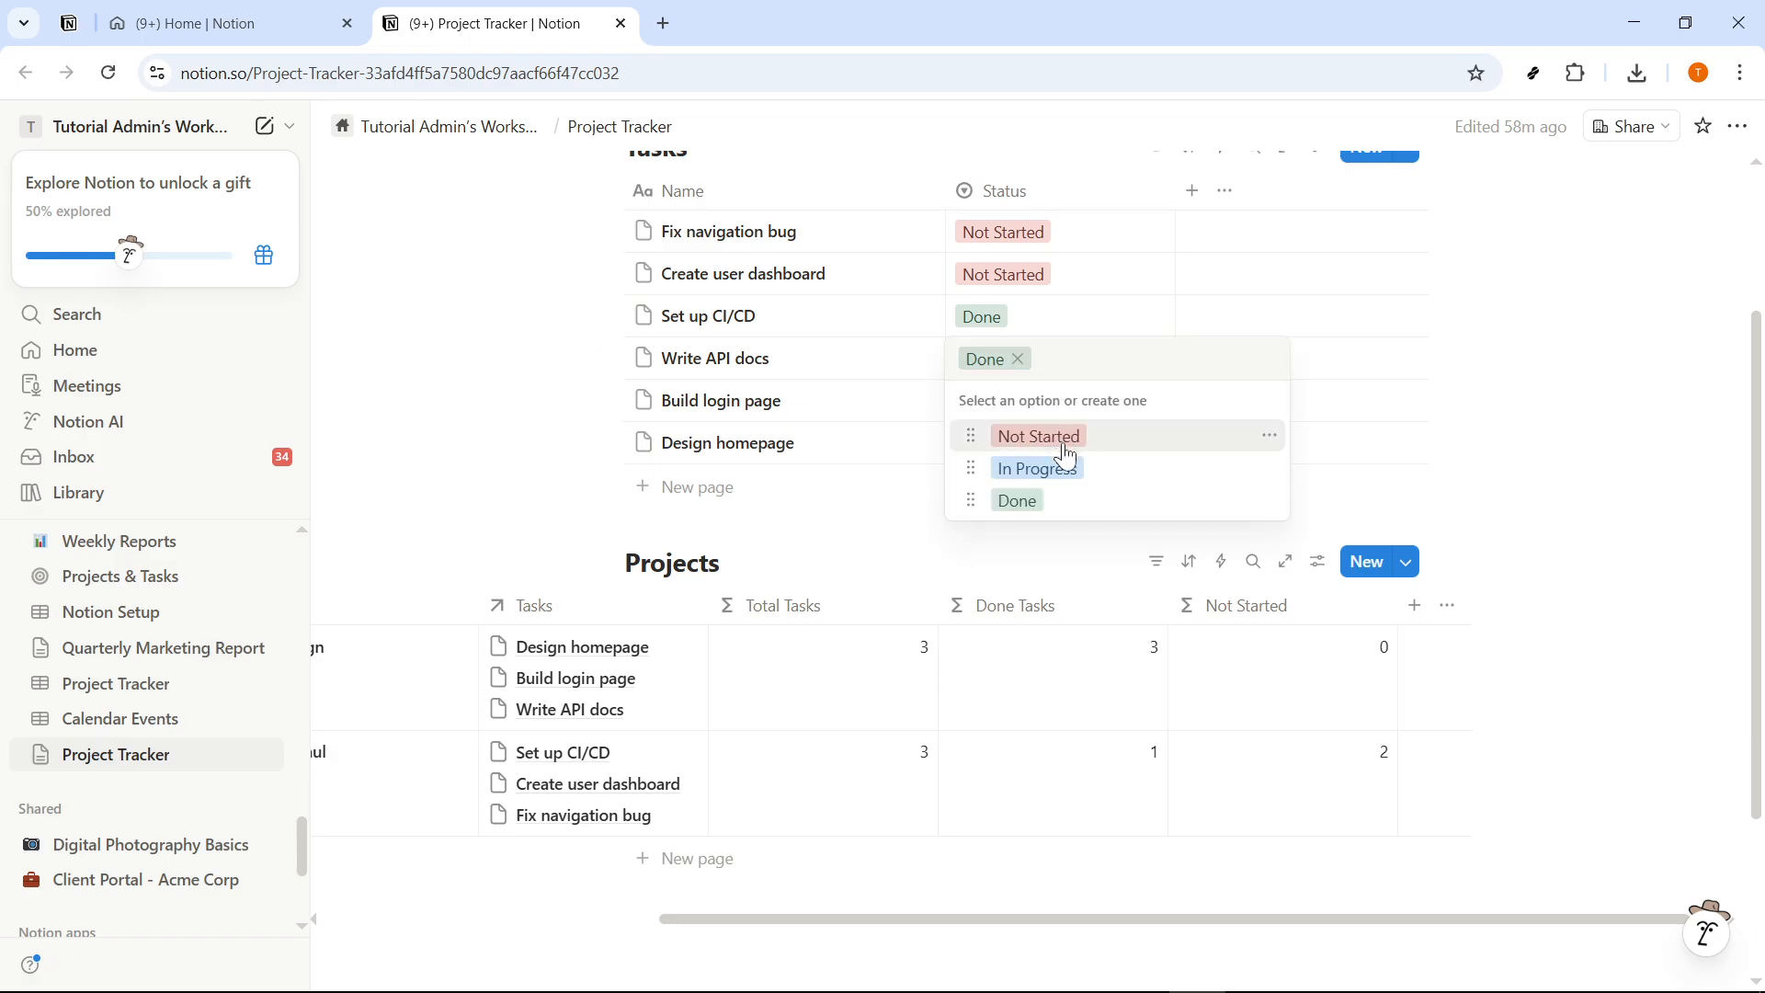
pyautogui.click(1065, 451)
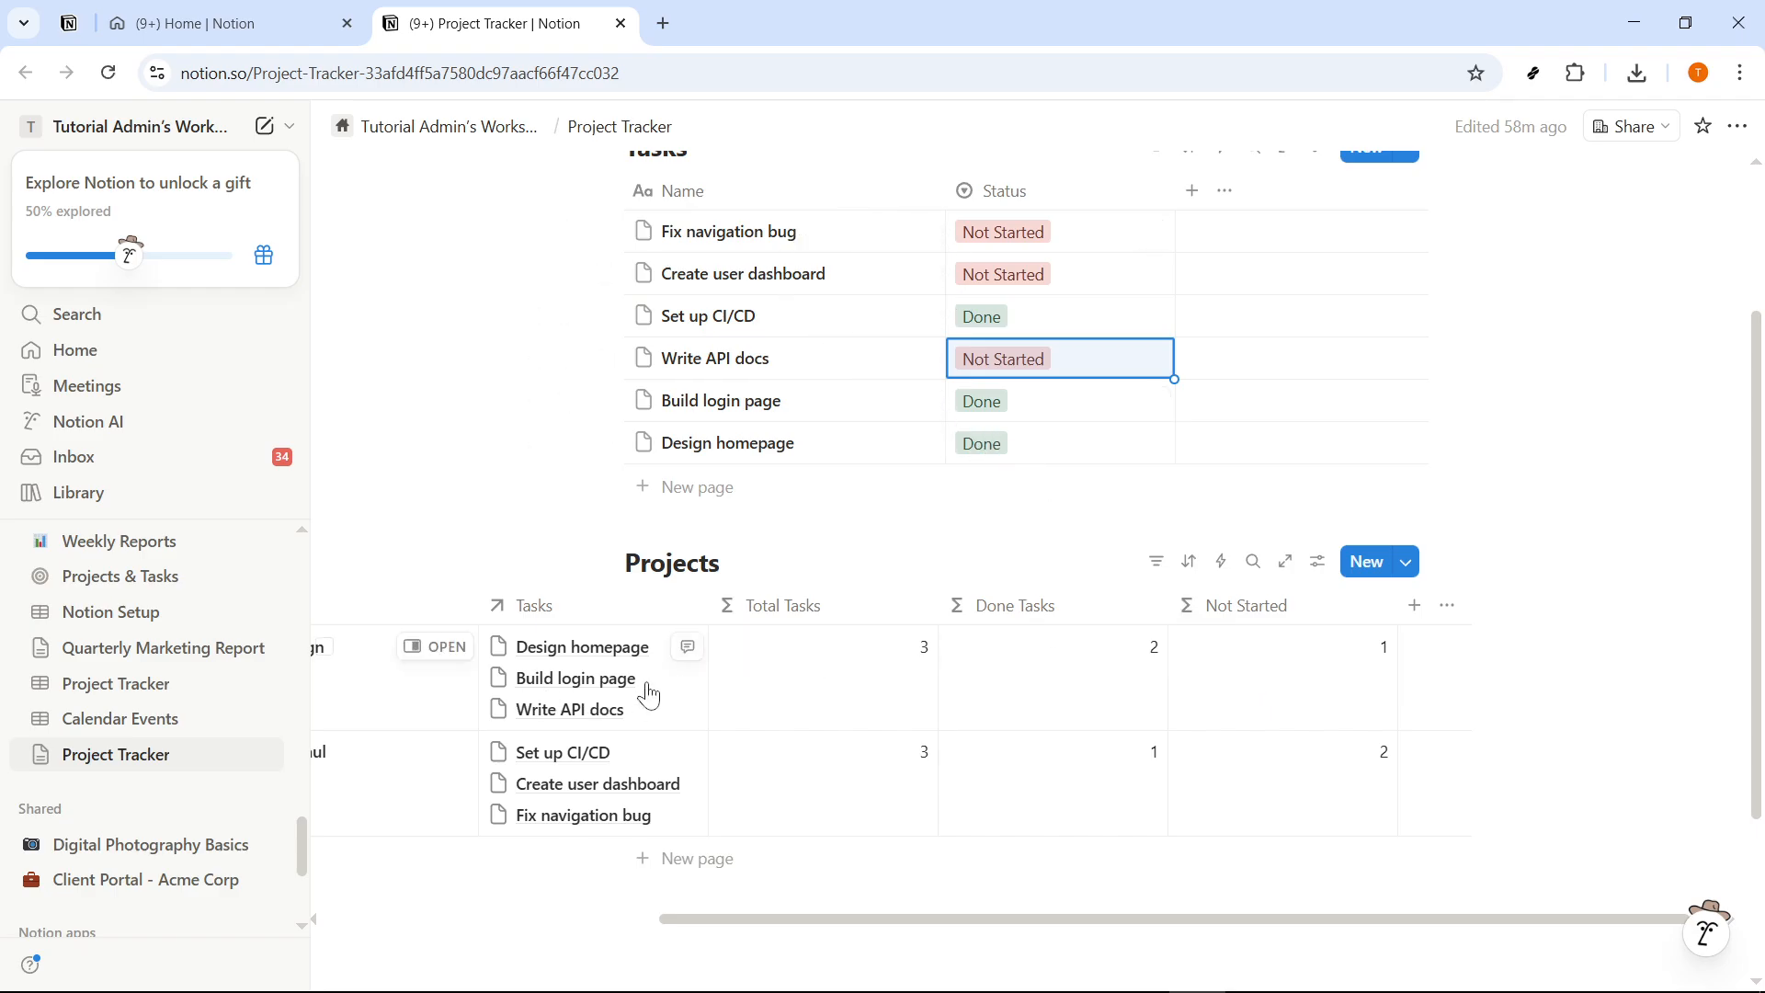
# - Set the status of the Write API docs, Create user dashboard and Fix navigation bug tasks to In Progress
pyautogui.click(1048, 364)
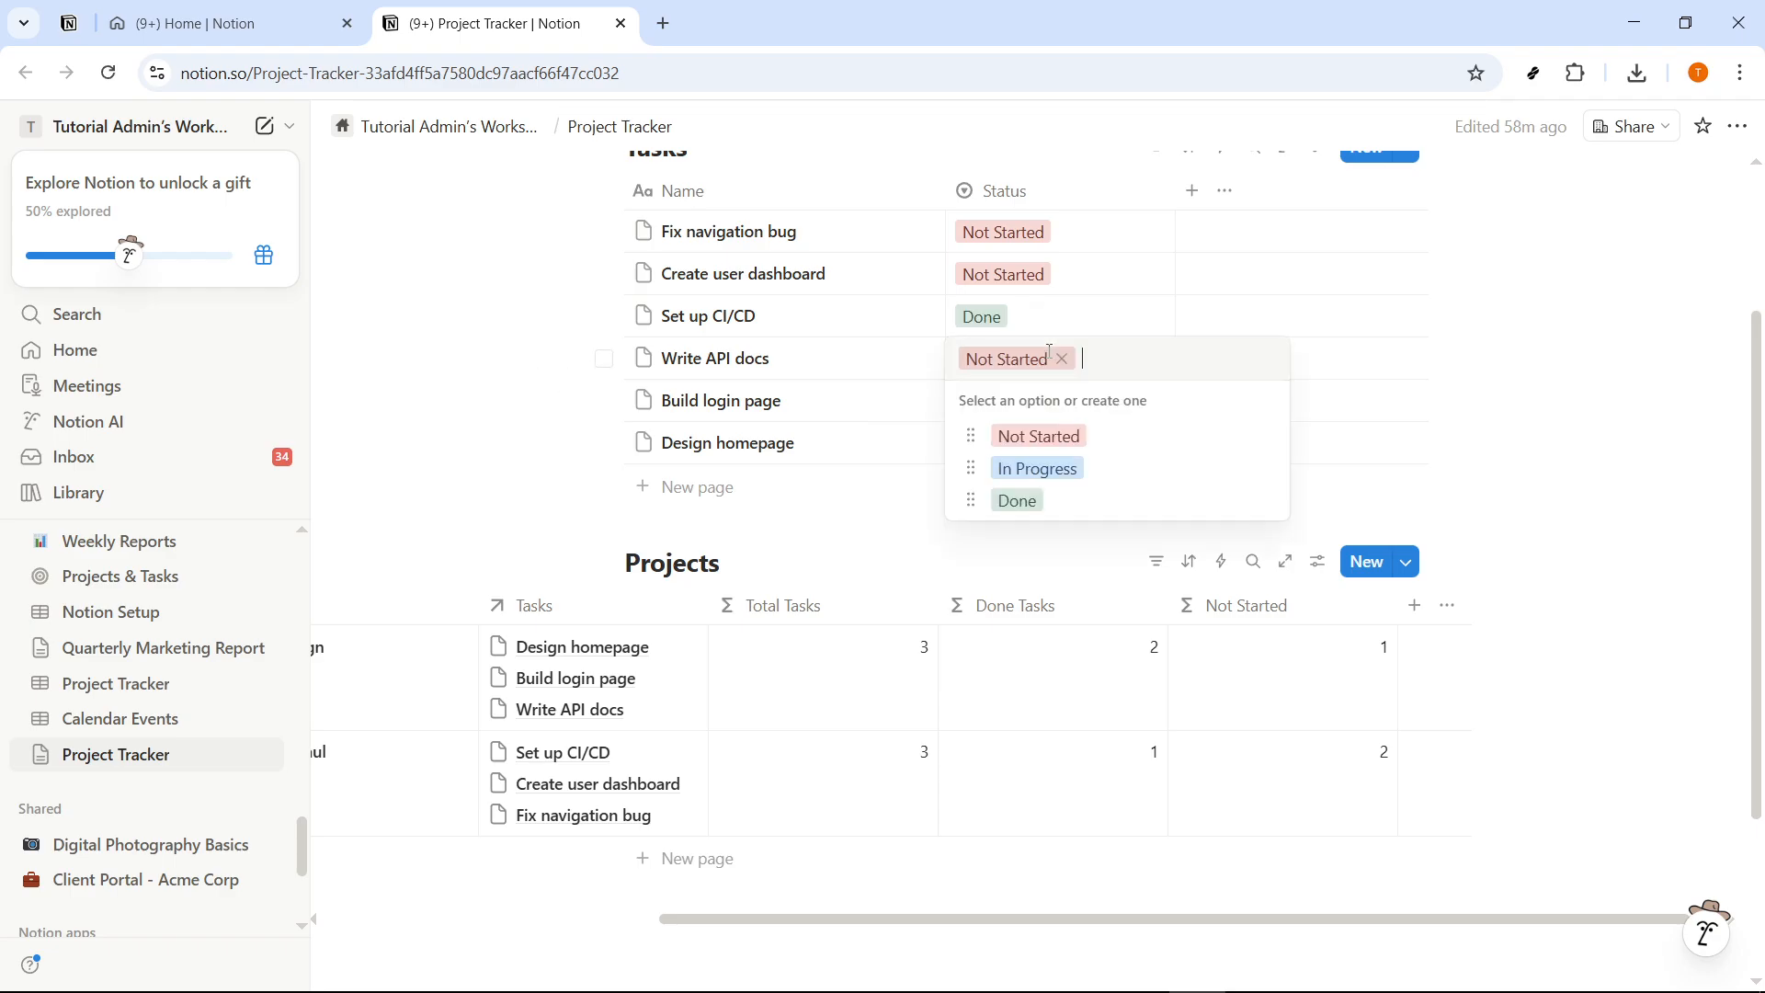
pyautogui.click(1060, 479)
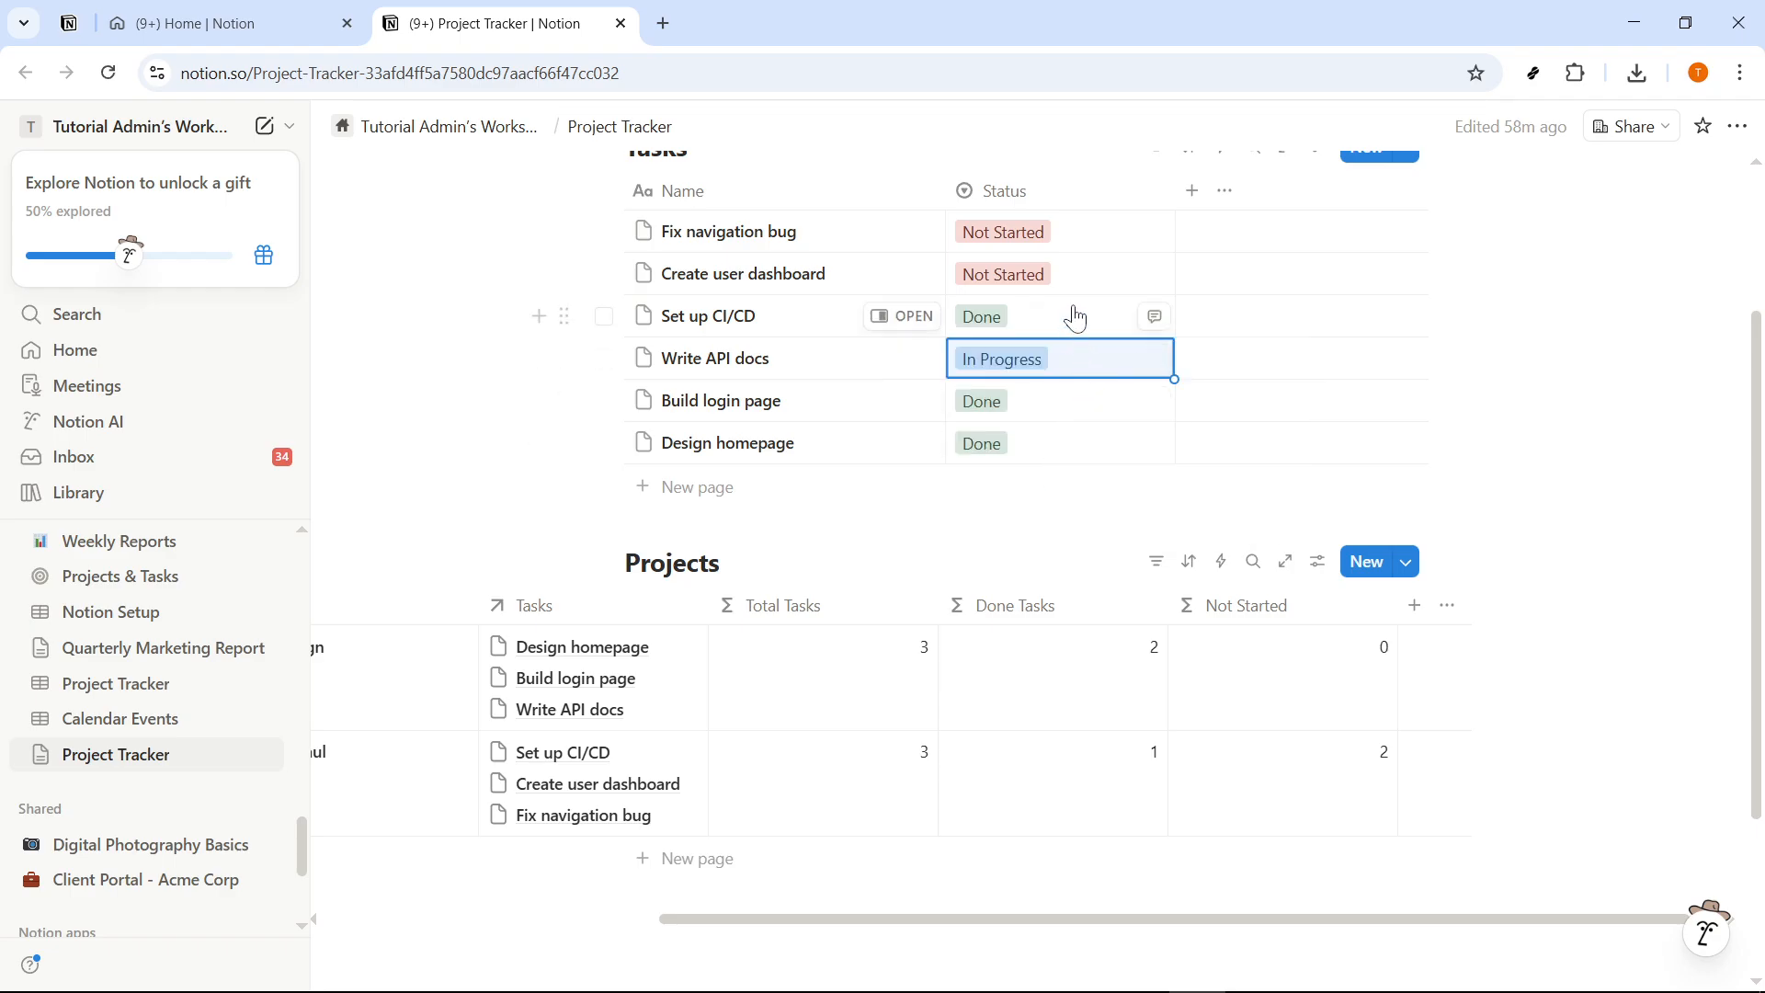
pyautogui.click(1066, 276)
pyautogui.click(1065, 383)
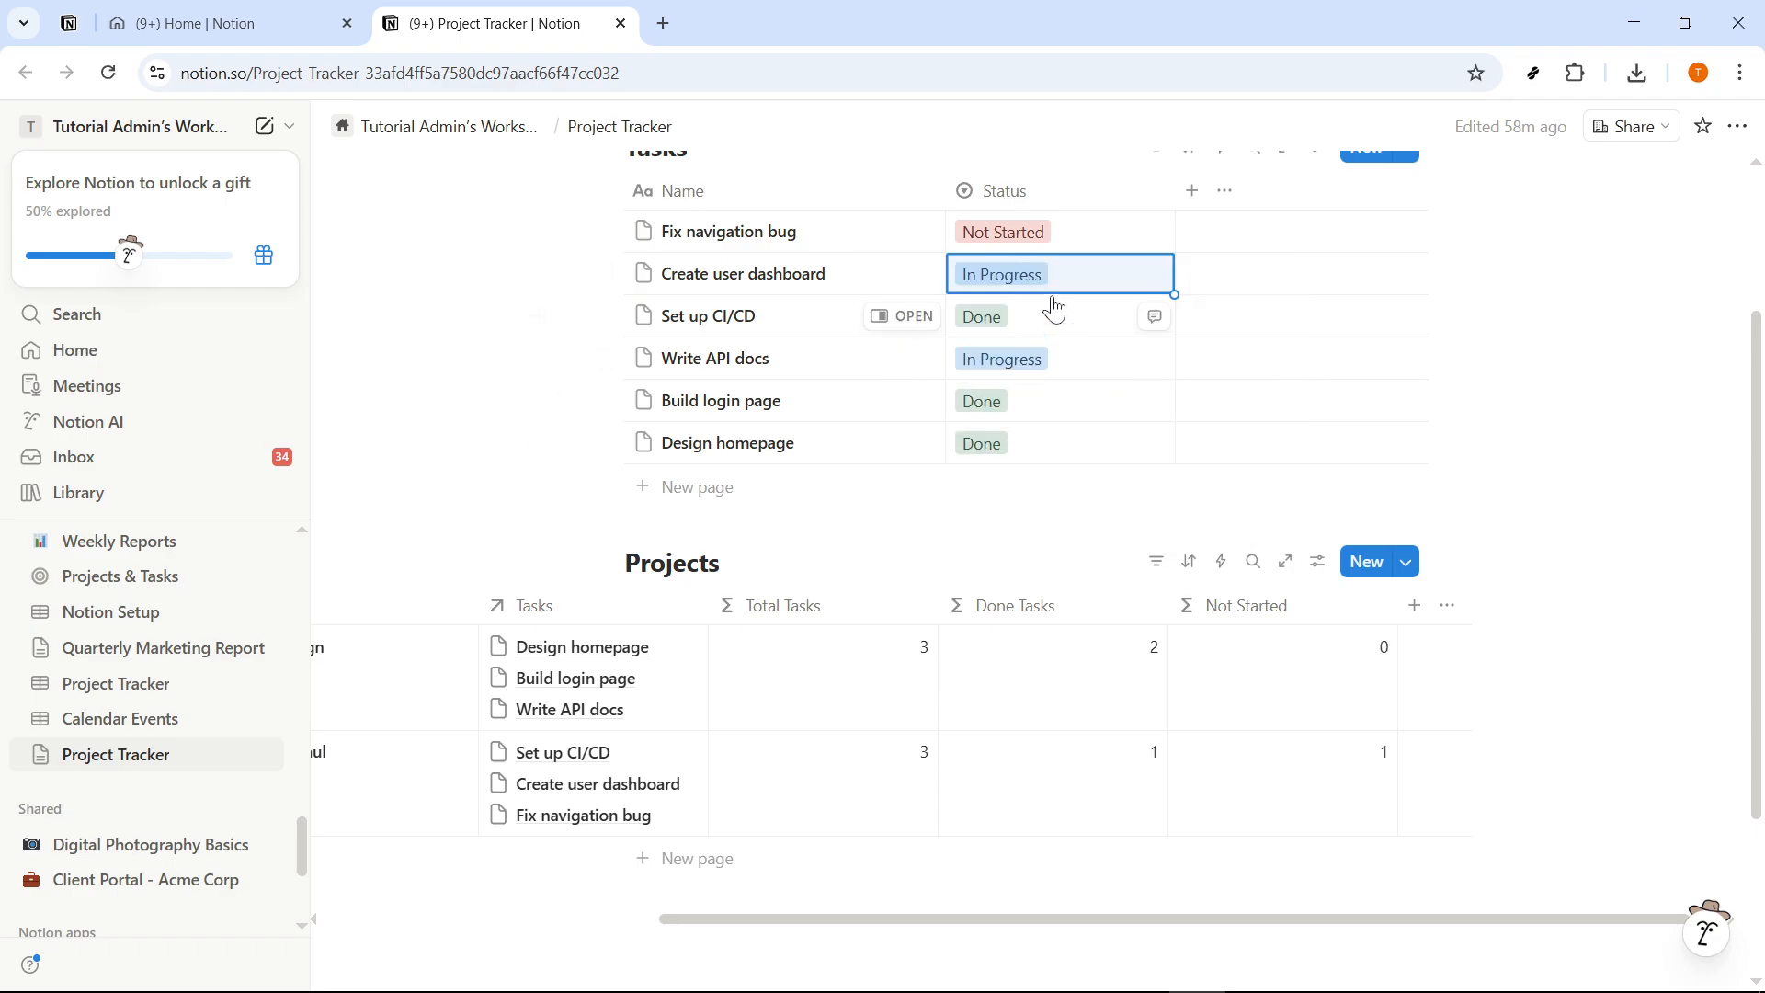
pyautogui.click(1045, 233)
pyautogui.click(1042, 348)
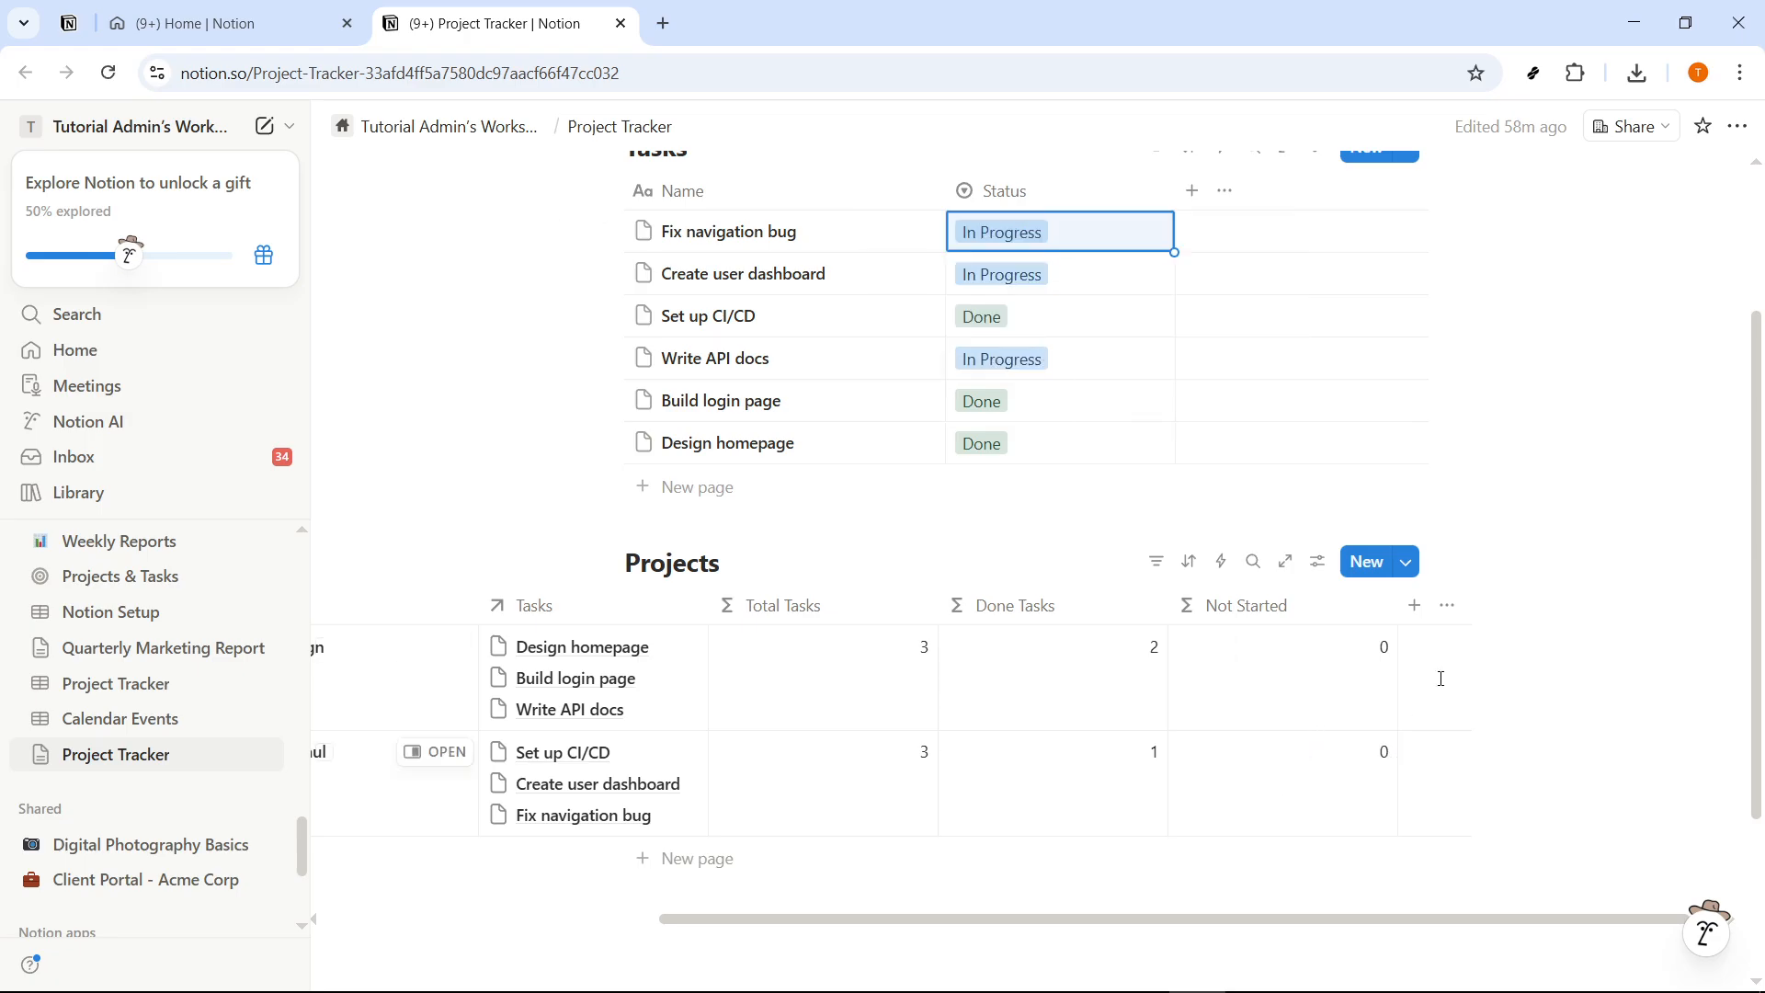
# - Set the status of the Create user dashboard and Fix navigation bug tasks to Done
pyautogui.click(1057, 275)
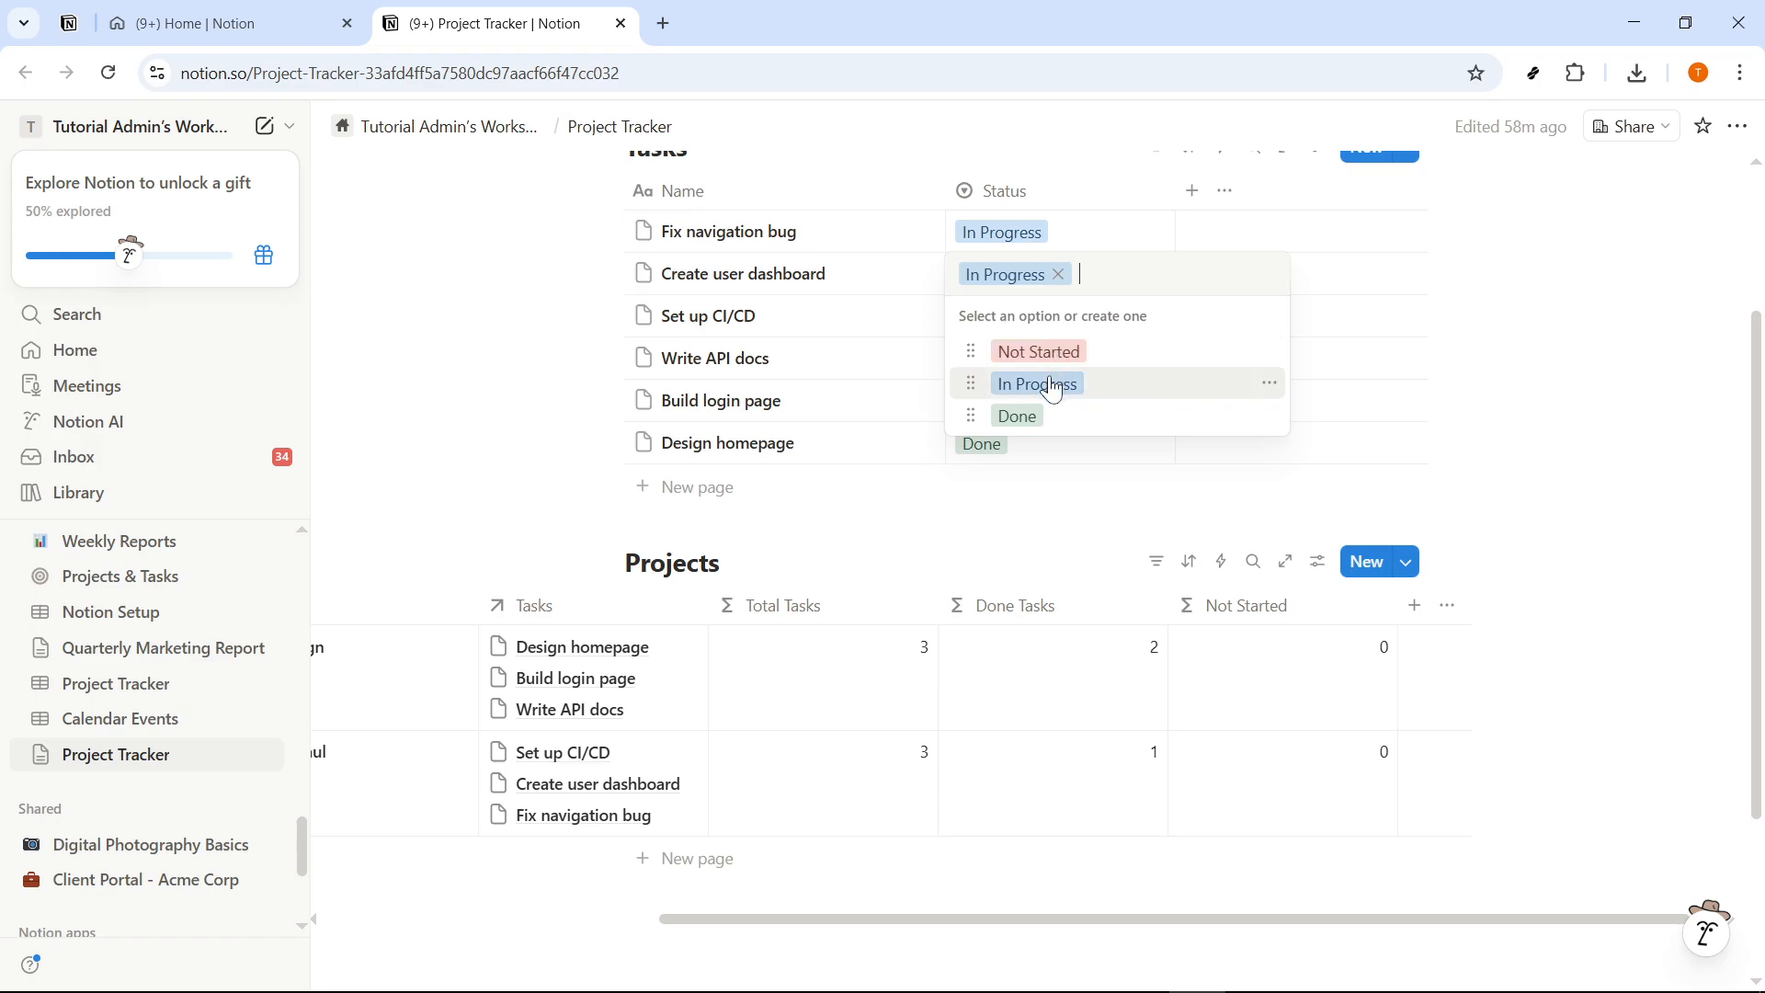
pyautogui.click(1040, 413)
pyautogui.click(1040, 239)
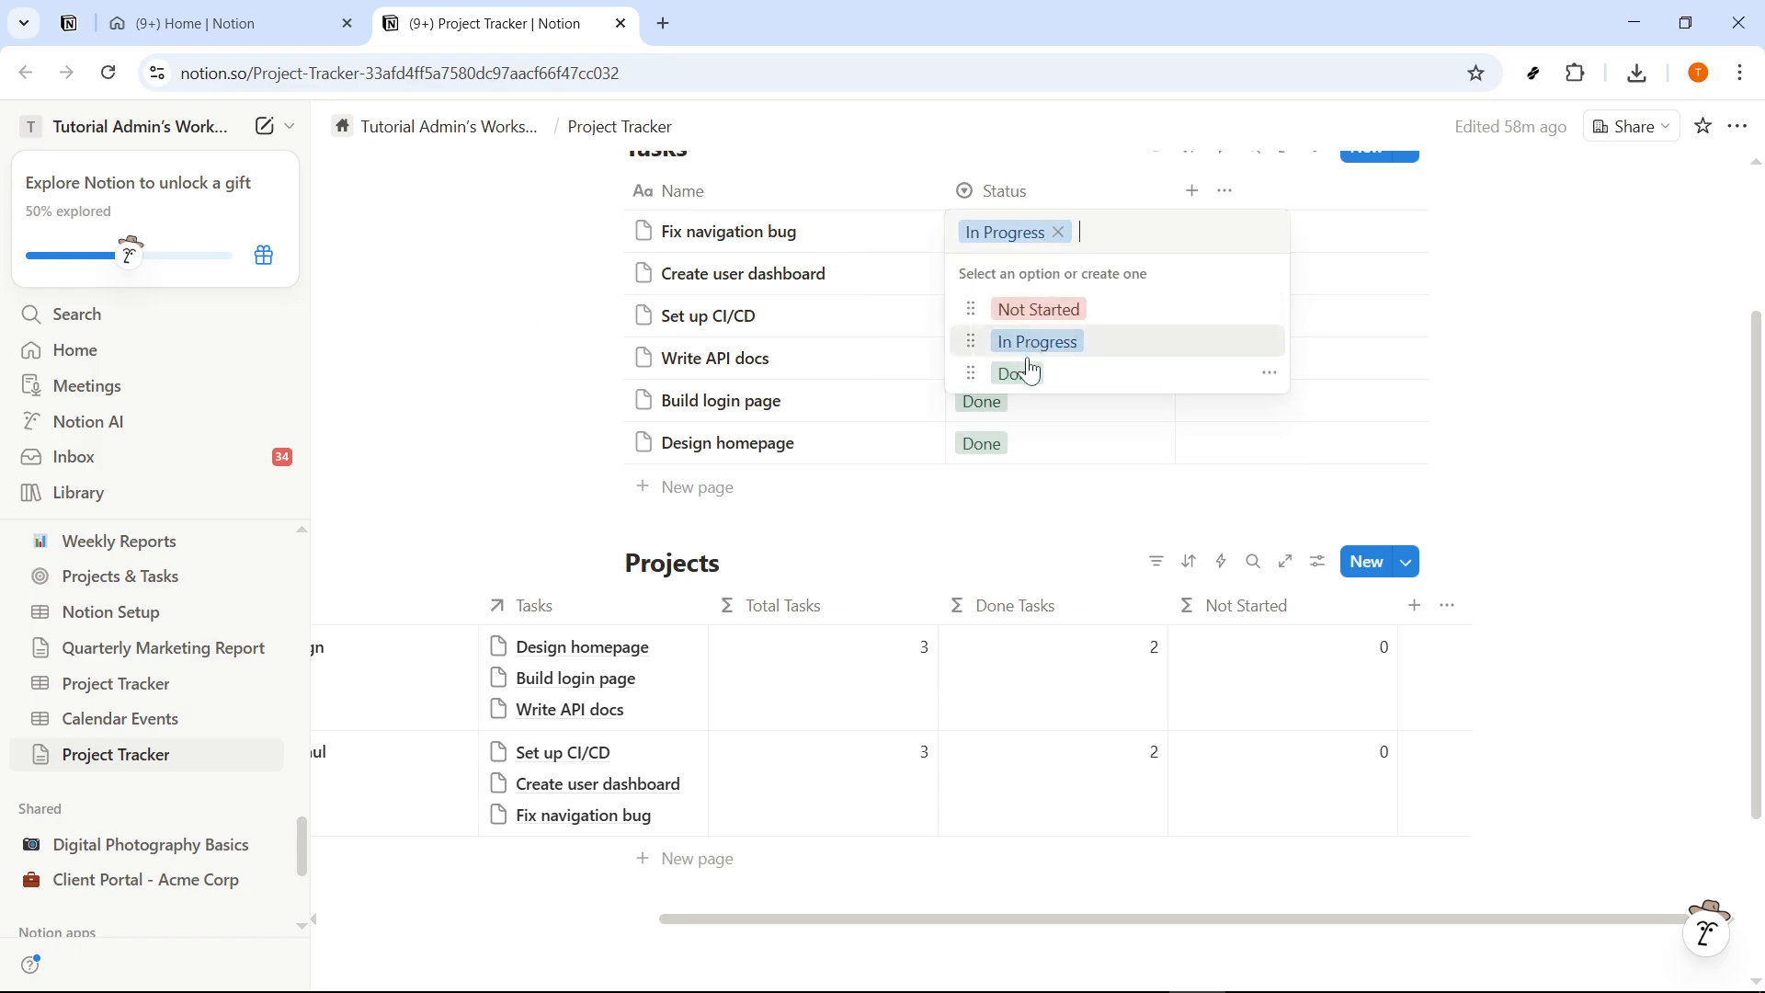
pyautogui.click(1029, 367)
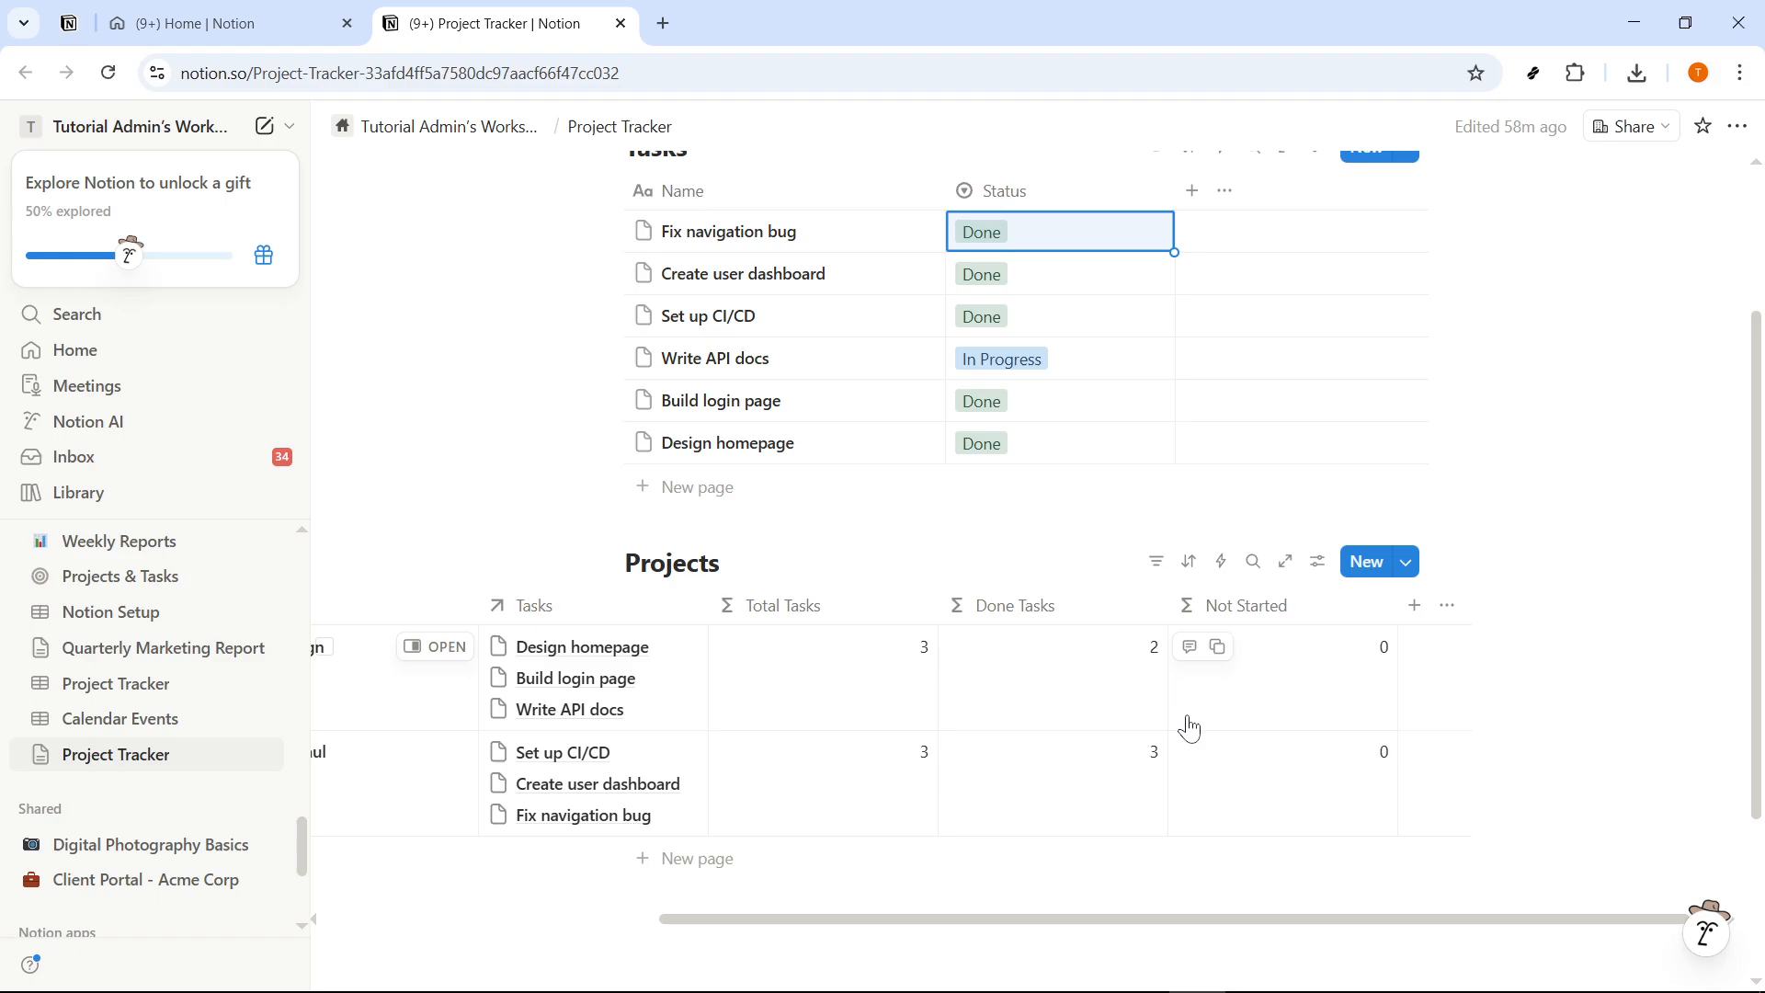
# - Review the Total Tasks, Done Tasks and Not Started formulas of the Projects database one after another
pyautogui.scroll(2, 851, 749)
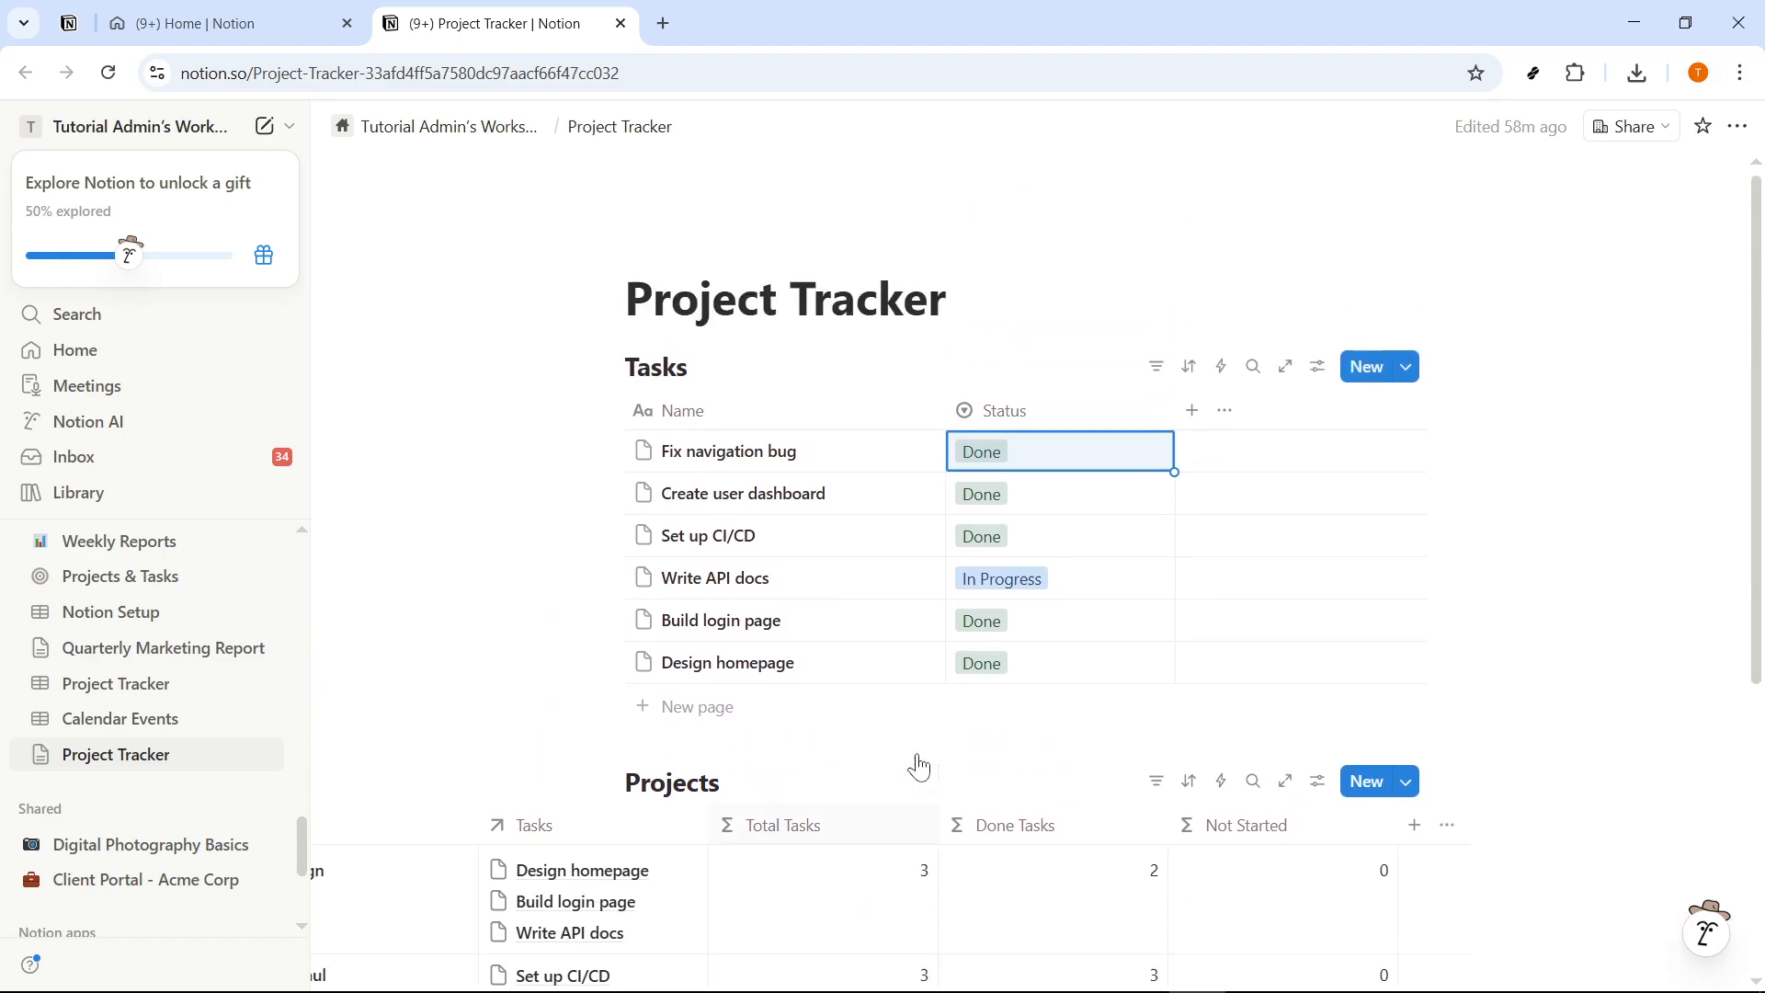
pyautogui.scroll(-4, 1036, 559)
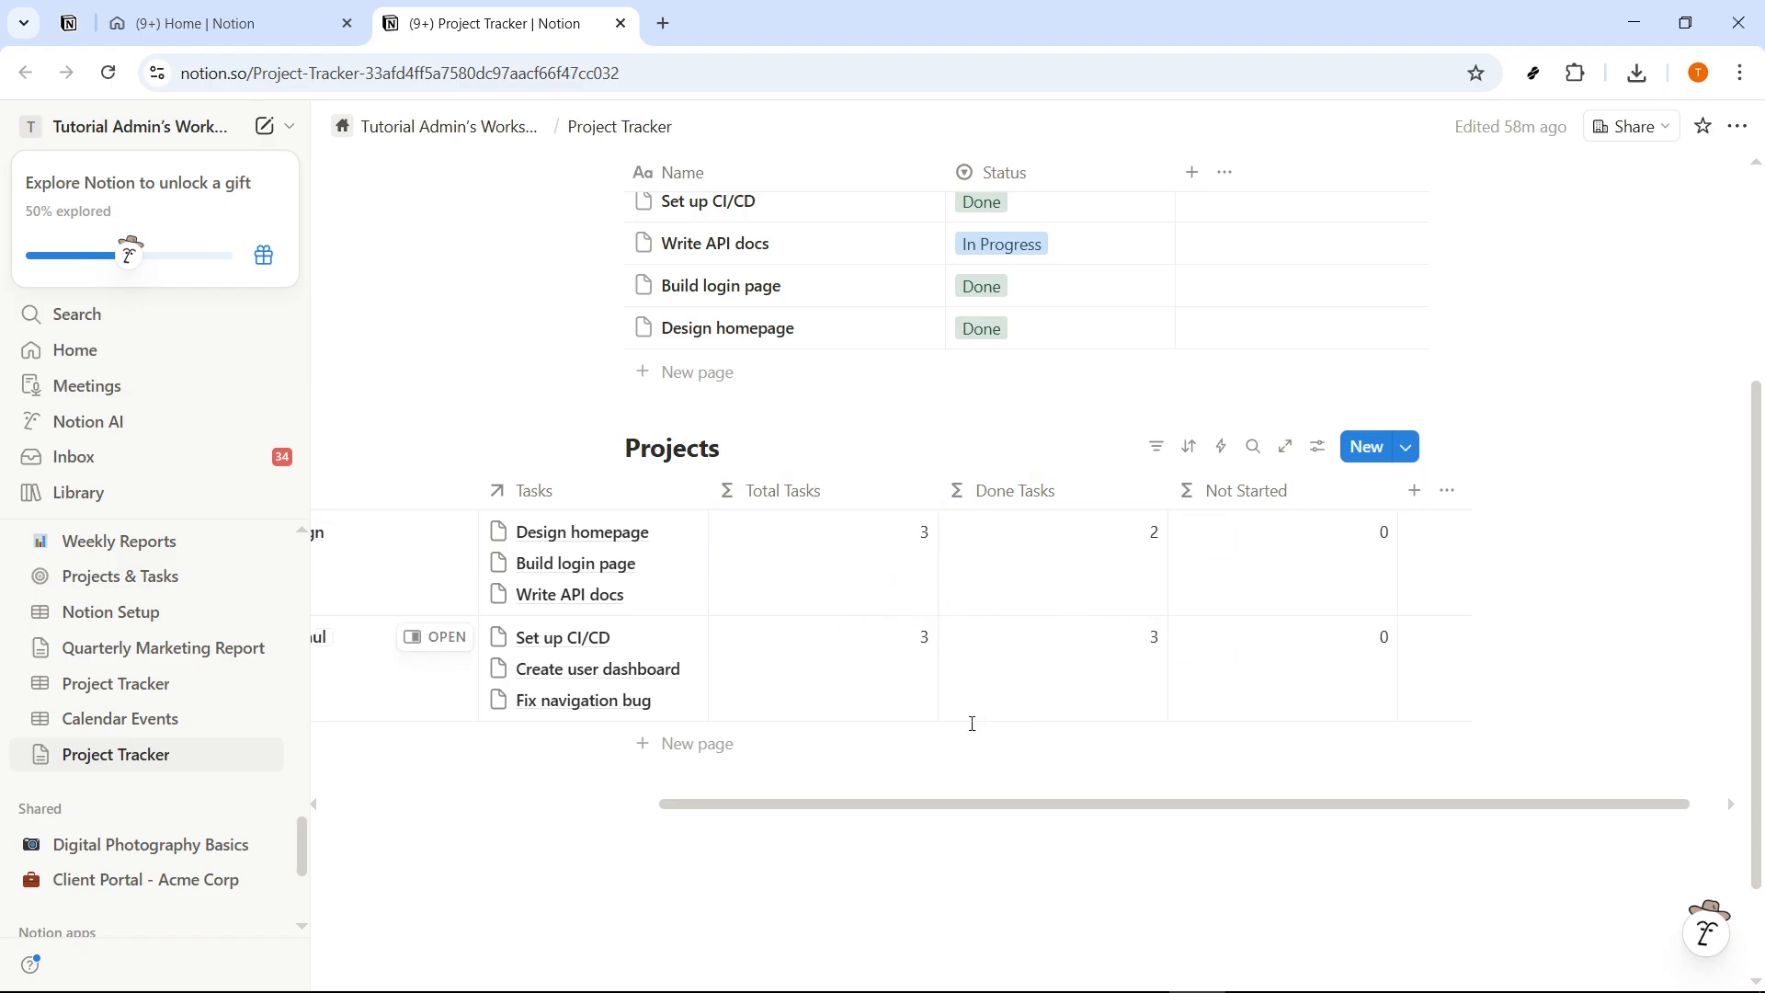
pyautogui.moveTo(946, 814); pyautogui.dragTo(994, 813)
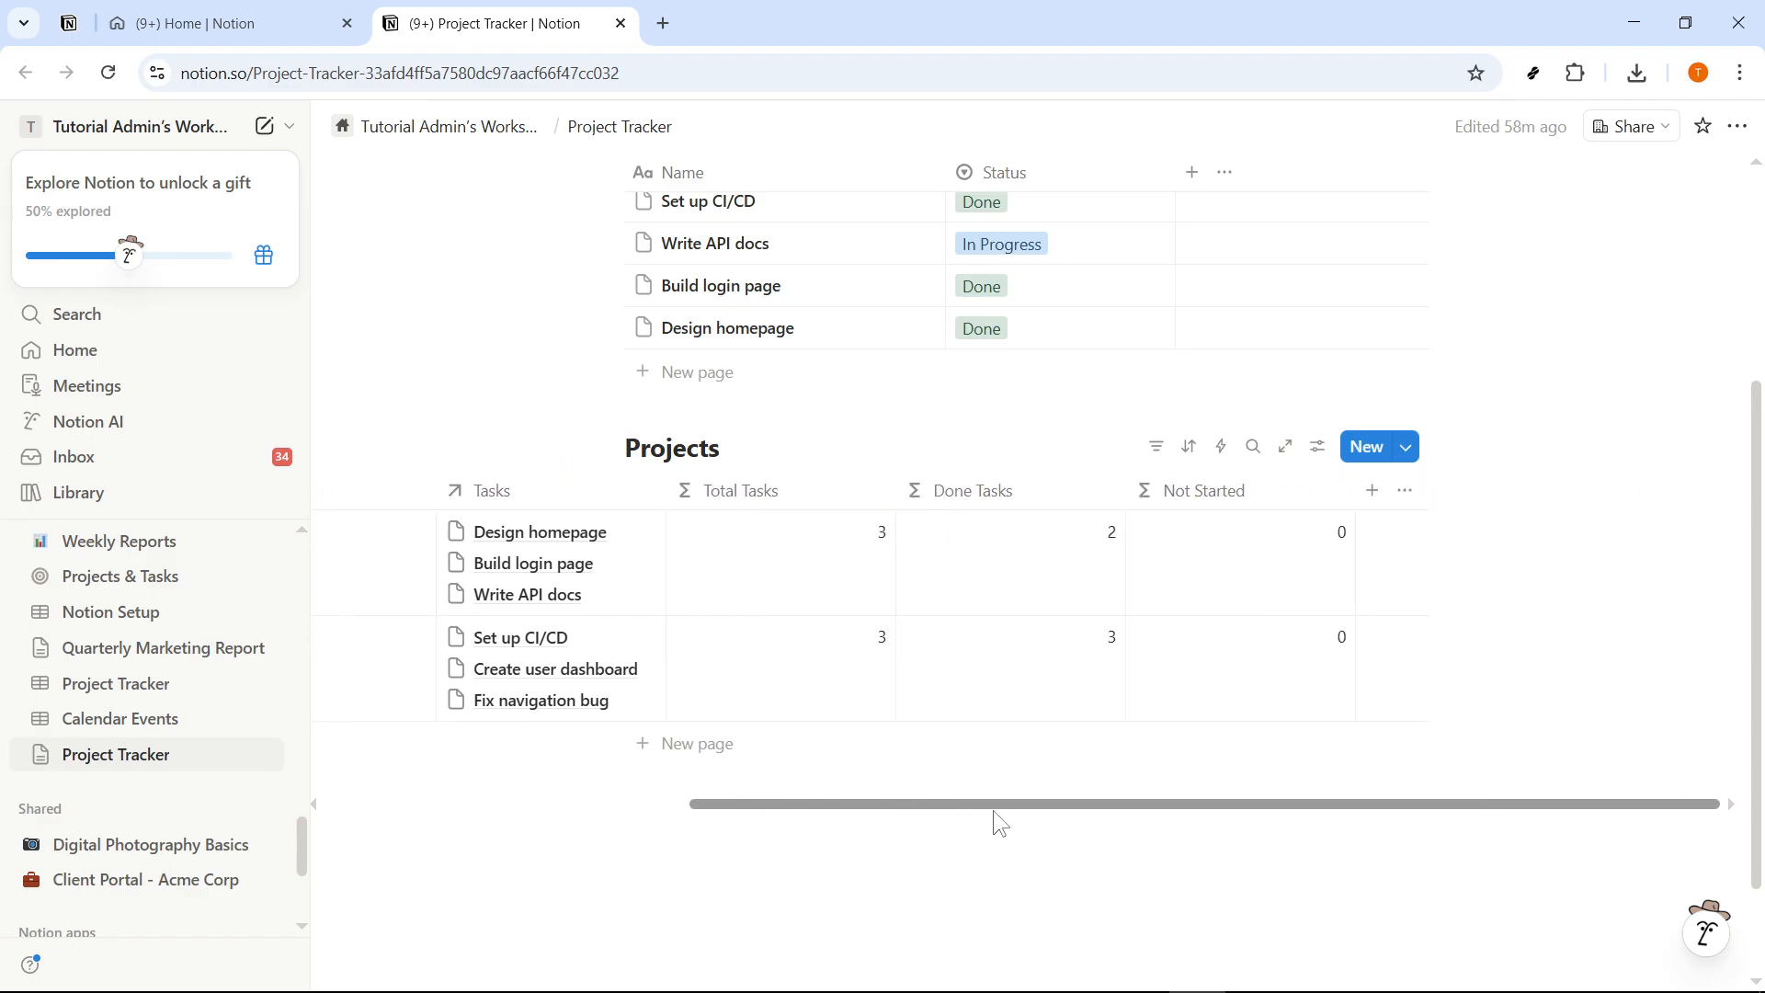
pyautogui.click(815, 492)
pyautogui.click(1024, 776)
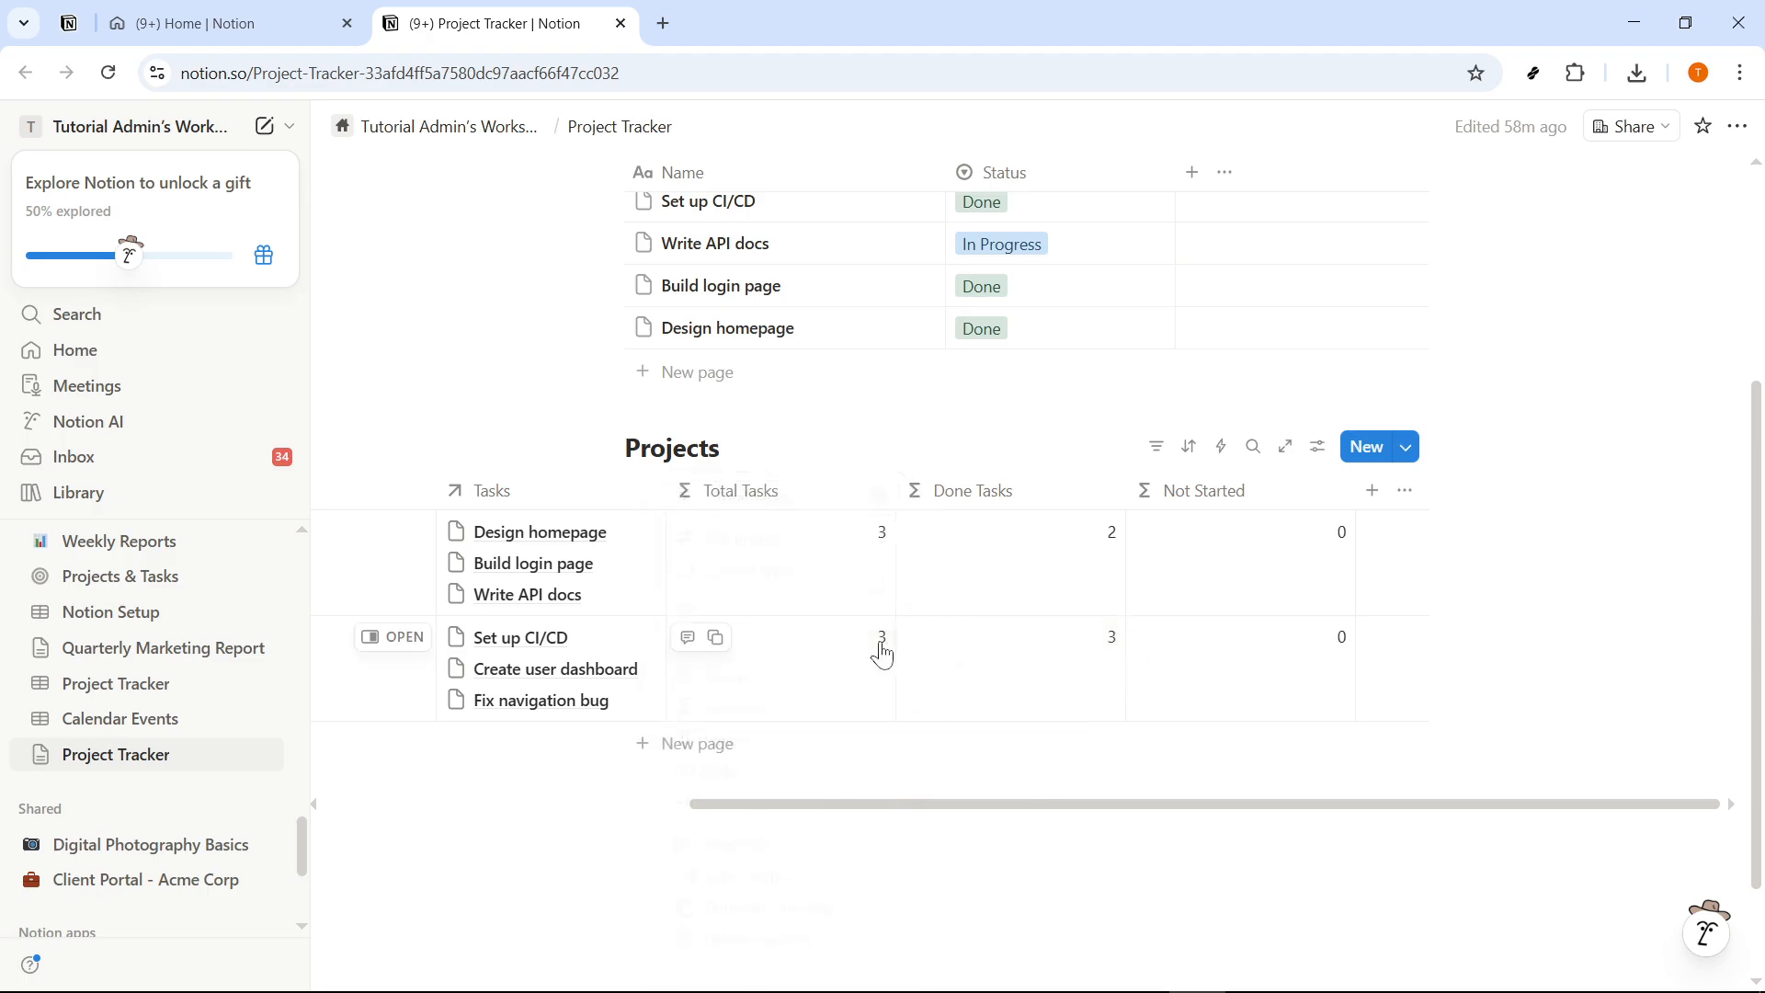
pyautogui.click(788, 563)
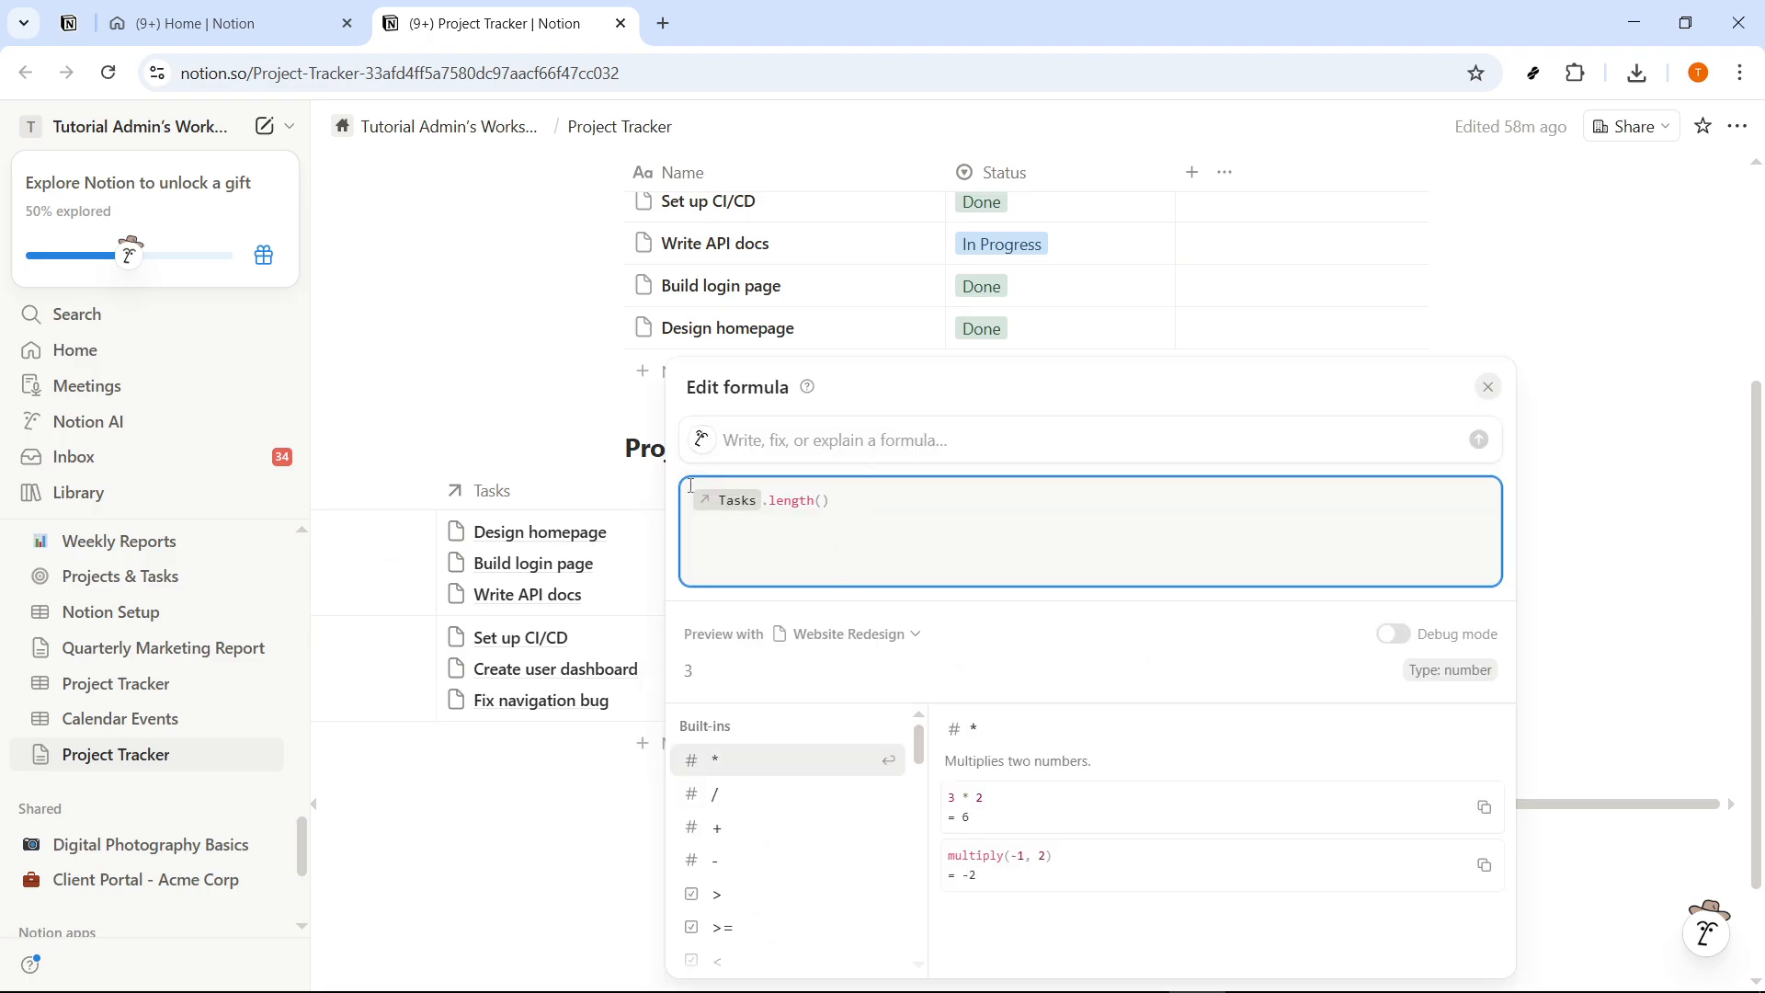
pyautogui.click(519, 385)
pyautogui.click(961, 551)
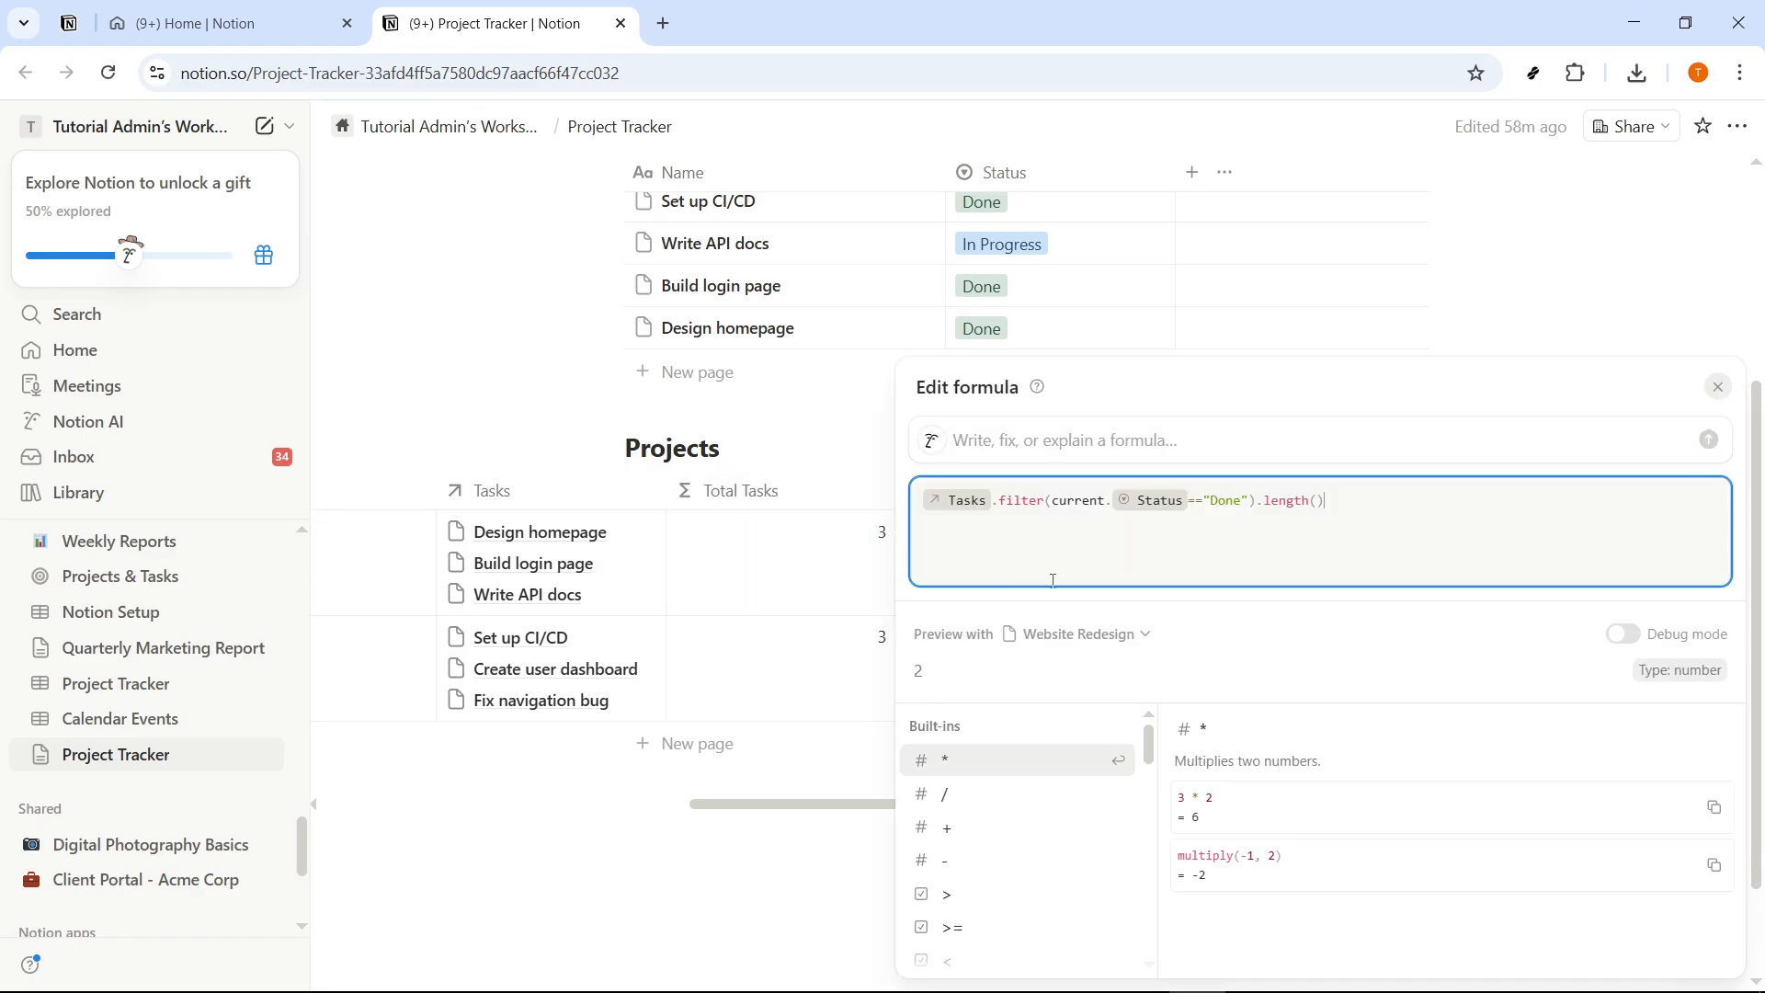
pyautogui.click(560, 403)
pyautogui.click(1198, 563)
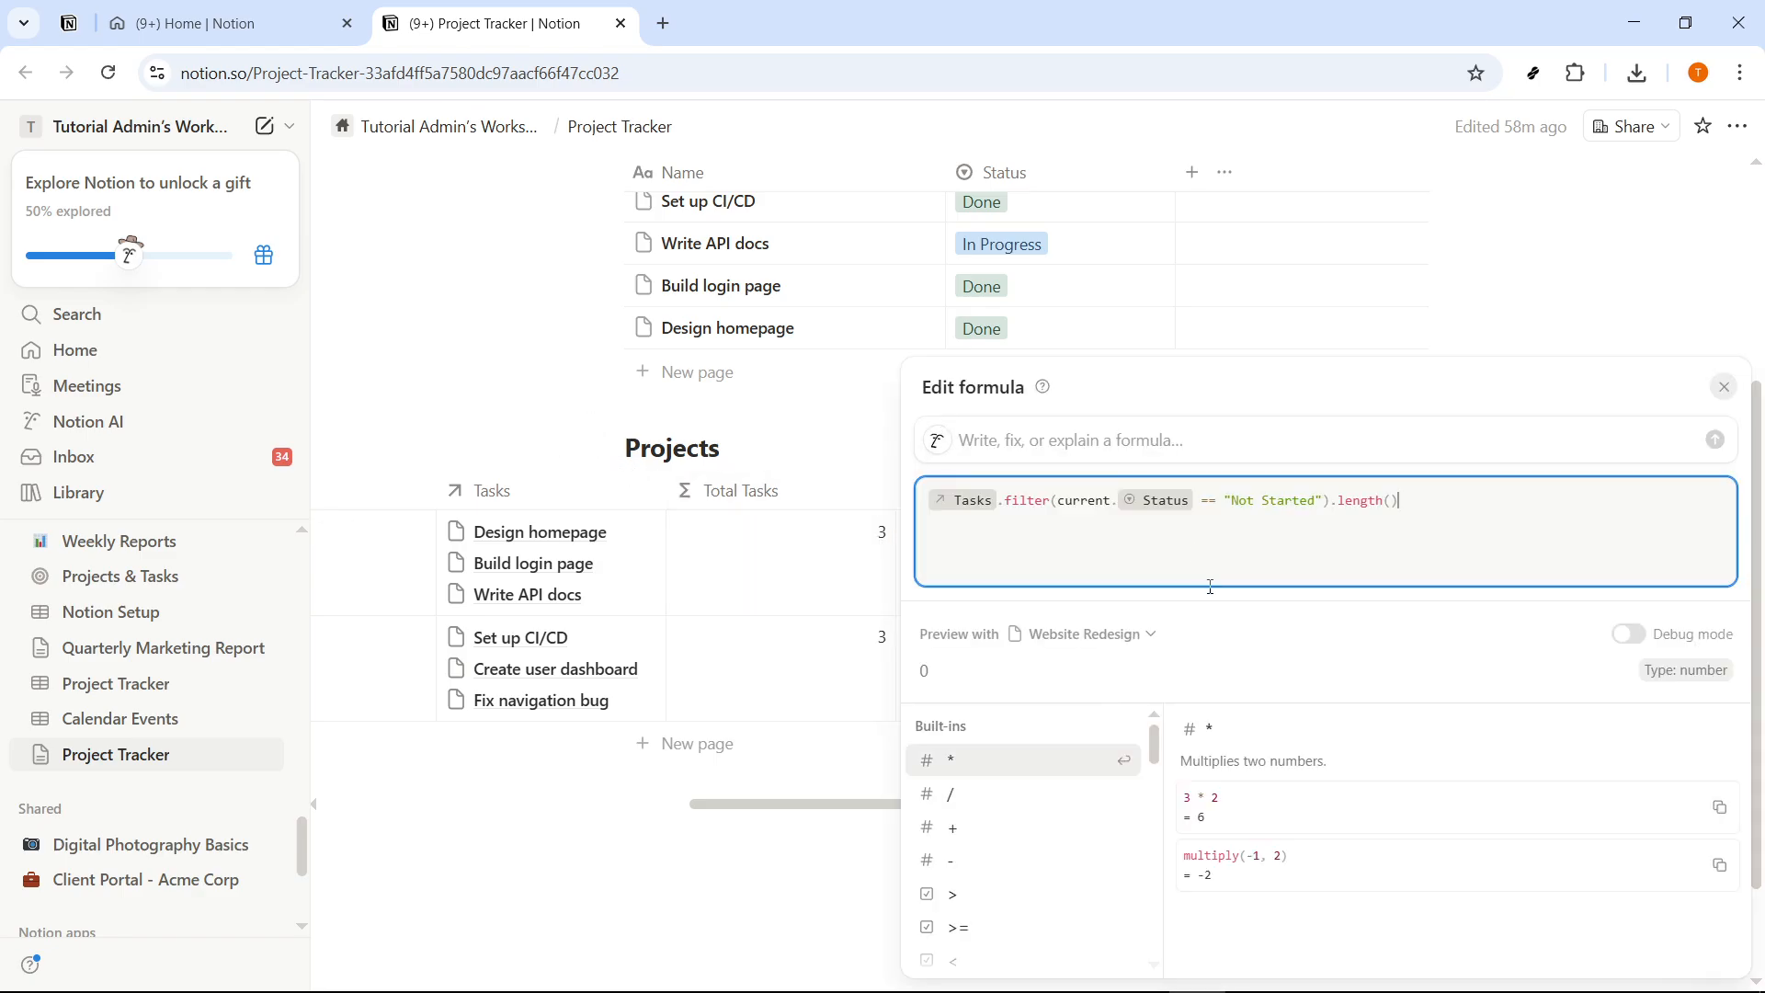